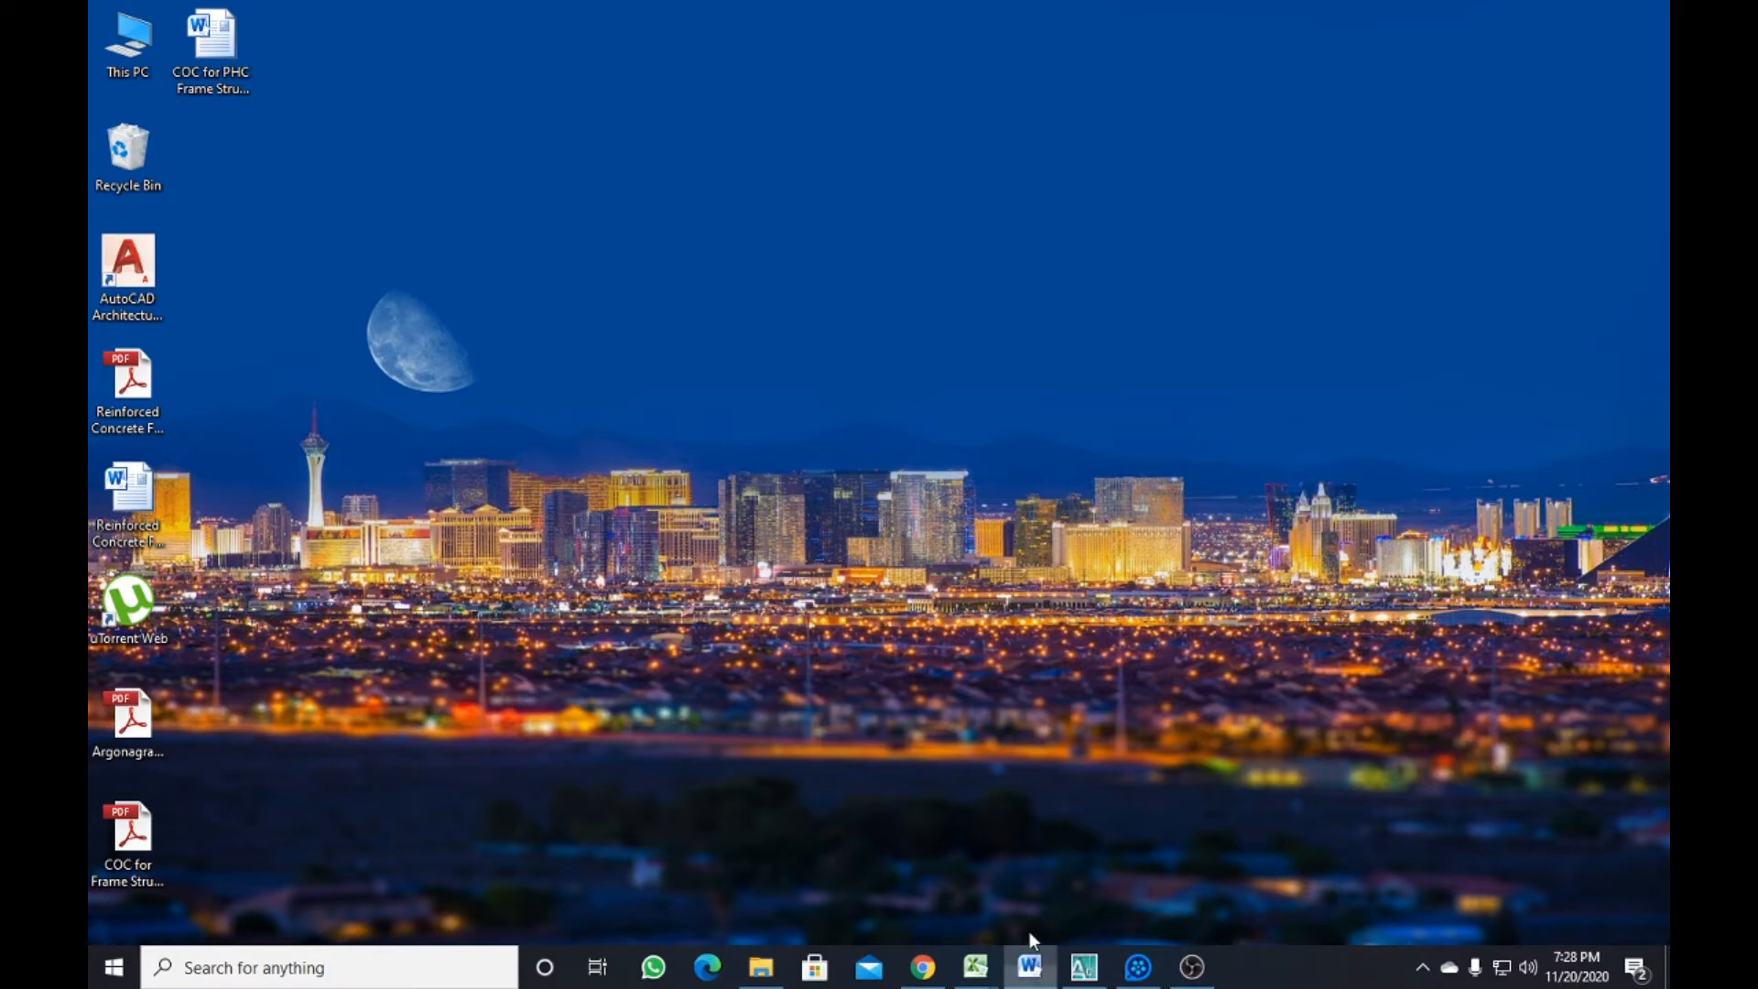
# Bring up the lesson outline in Word and switch back to the AutoCAD drawing
pyautogui.click(1029, 963)
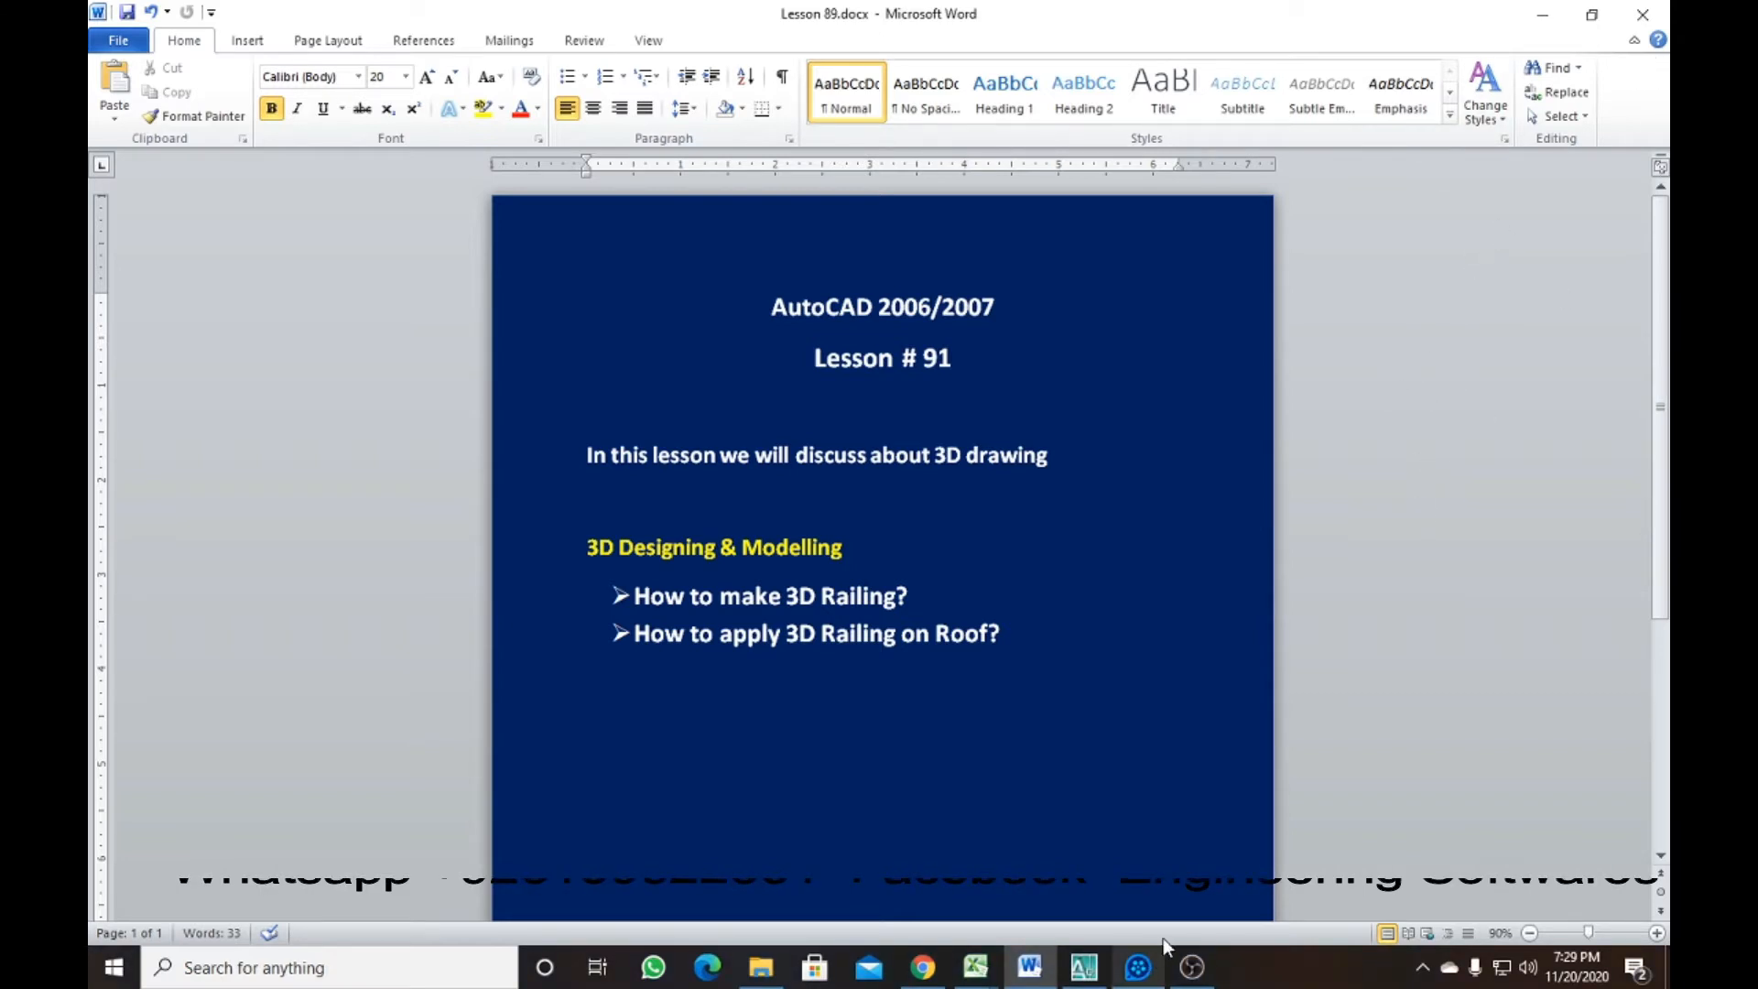
pyautogui.click(1092, 976)
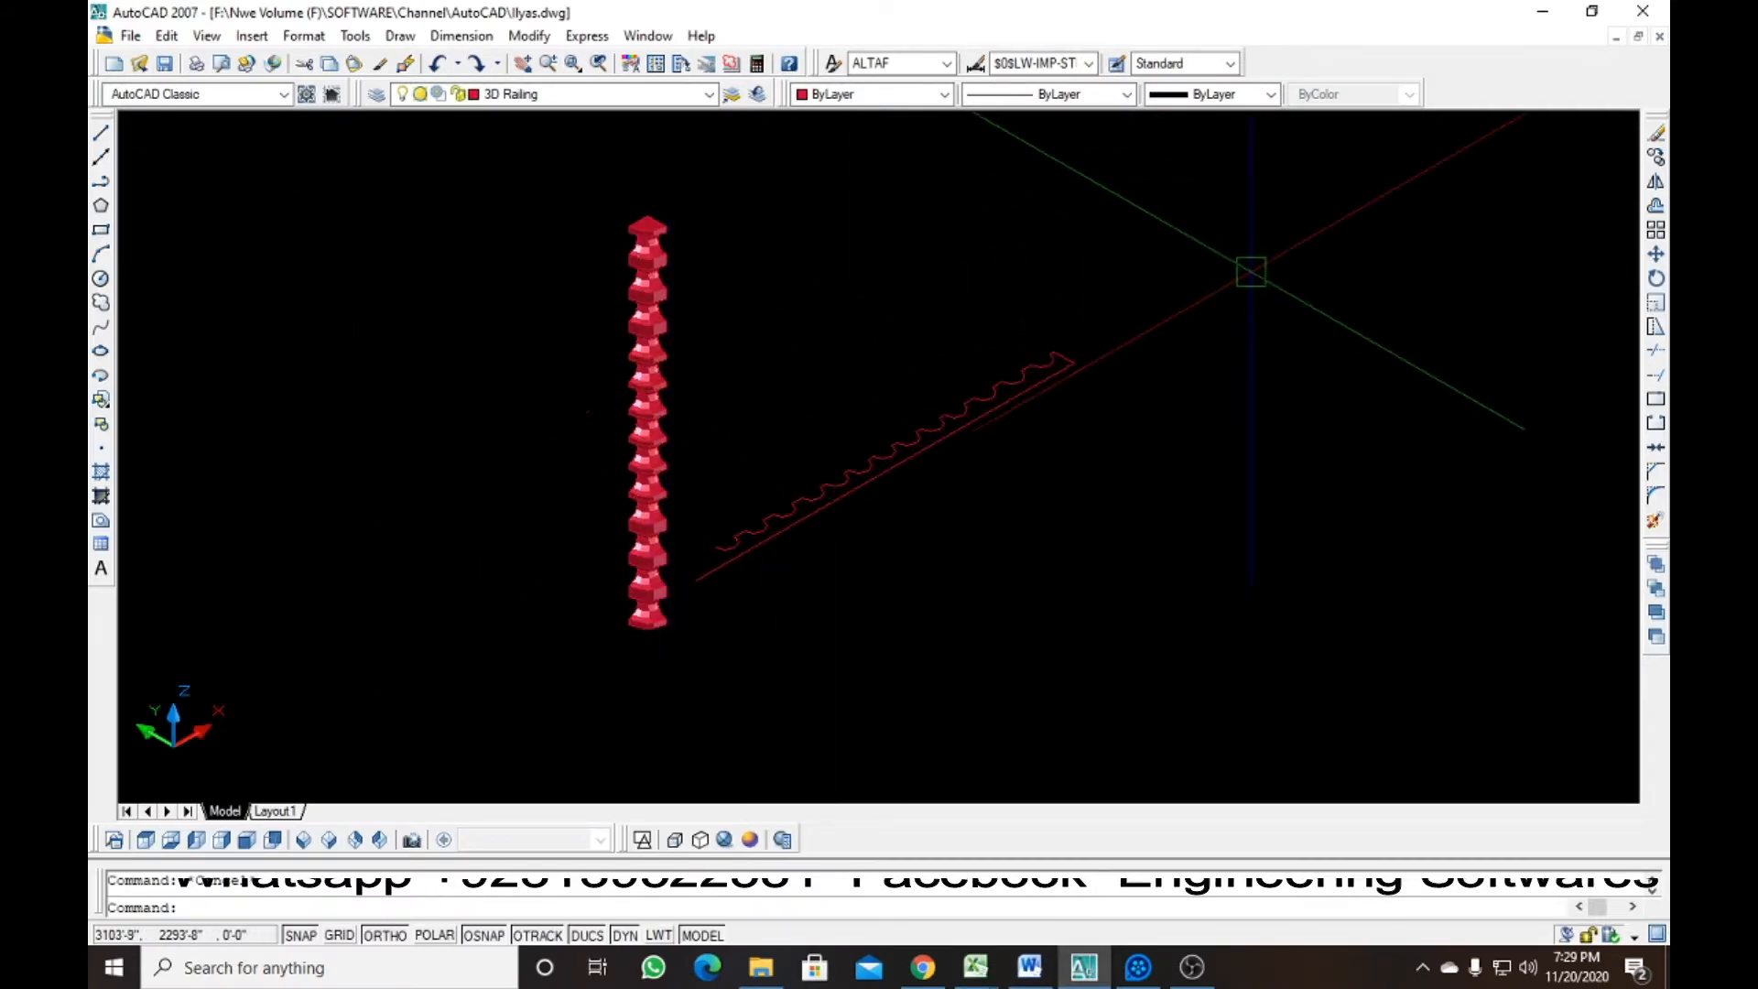
# Erase the flat wavy profile and straight lines beside the red baluster
pyautogui.click(1248, 267)
pyautogui.click(725, 652)
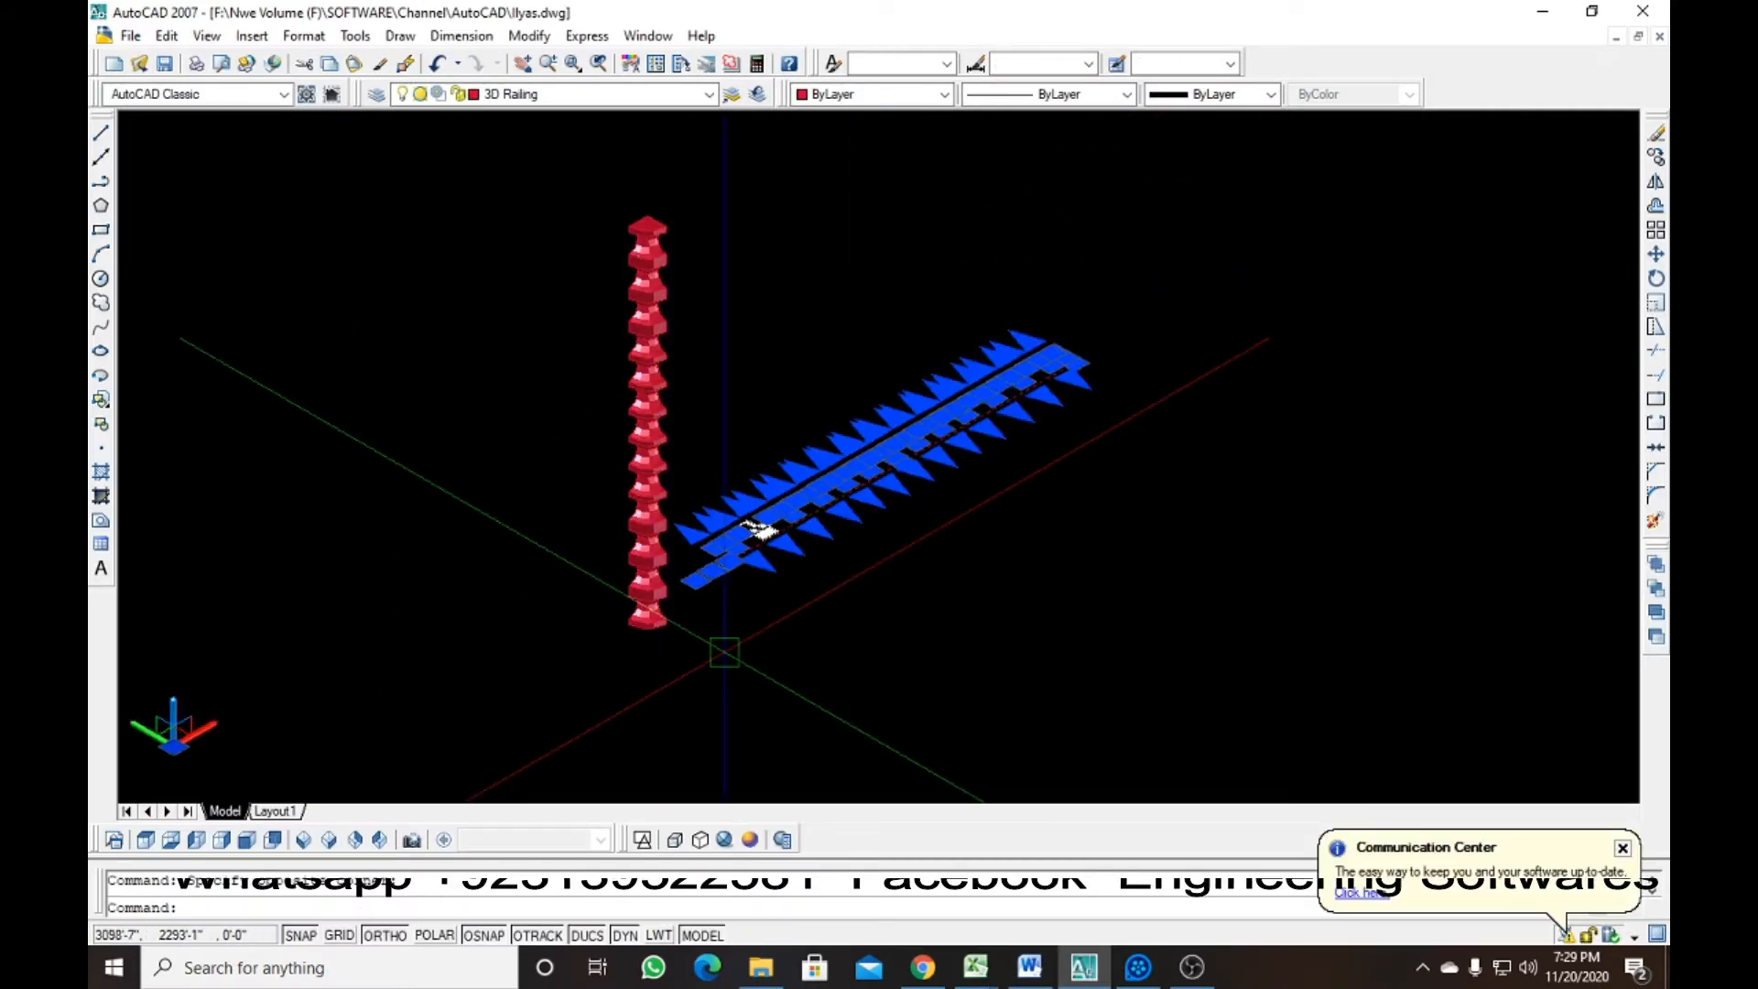
pyautogui.press('Delete')
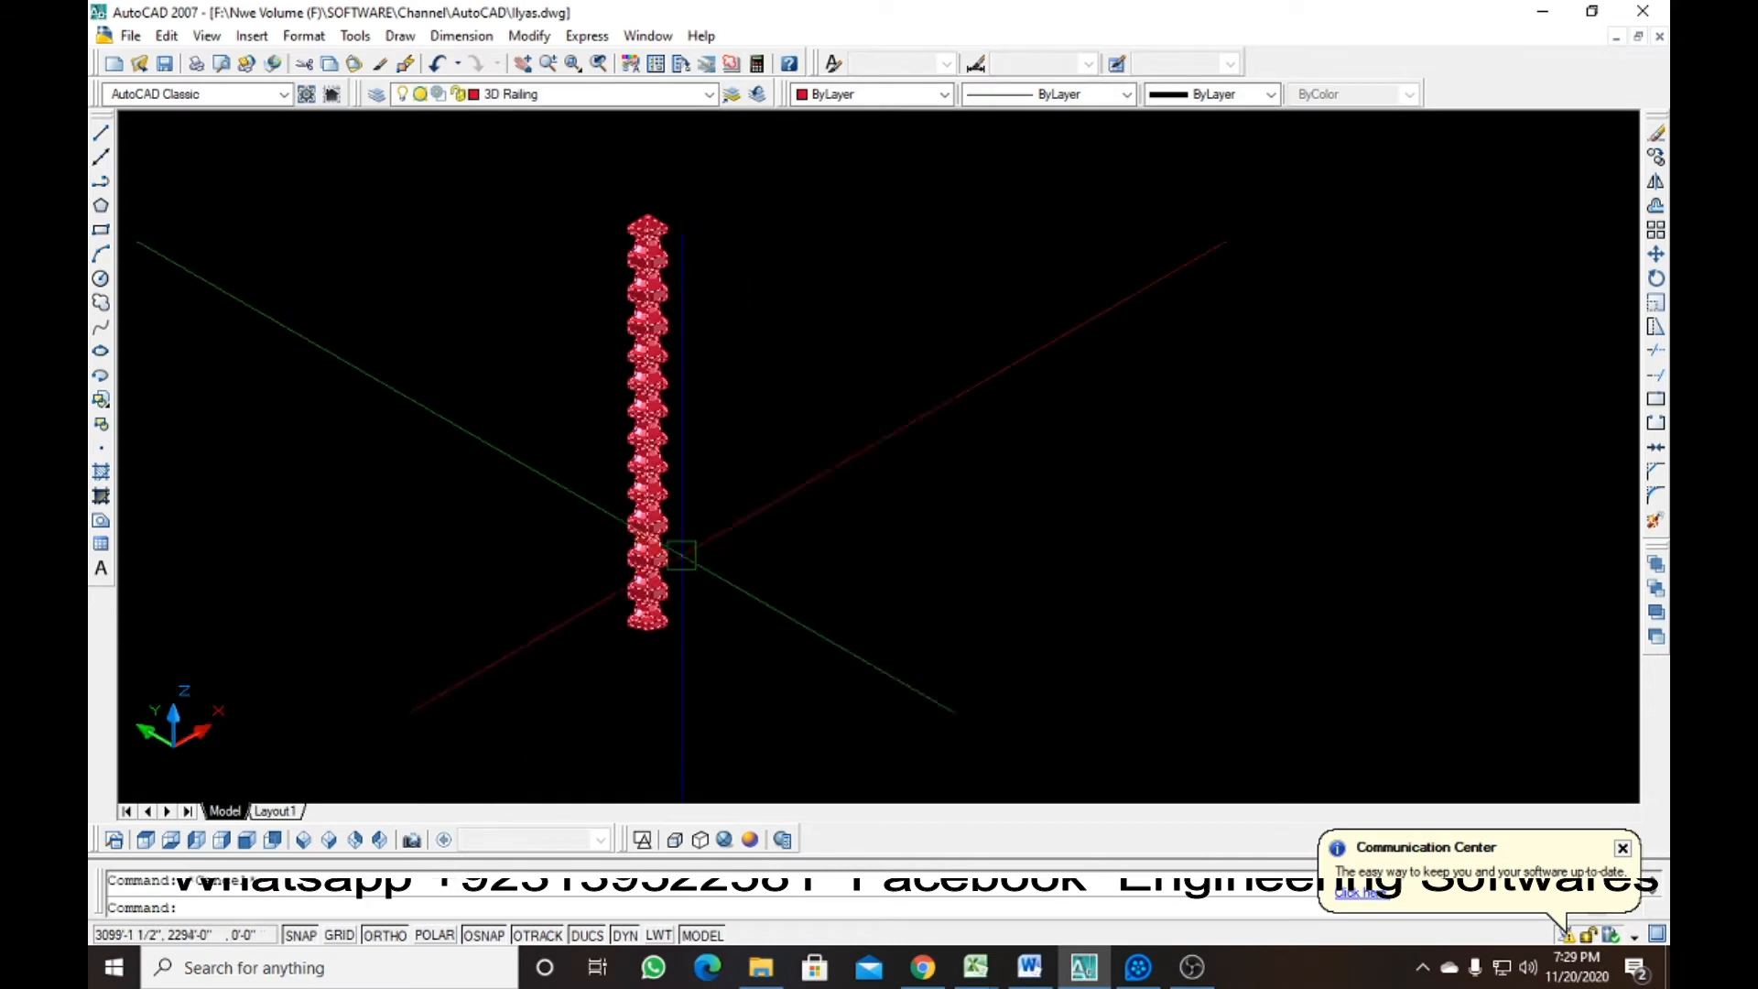
pyautogui.click(696, 194)
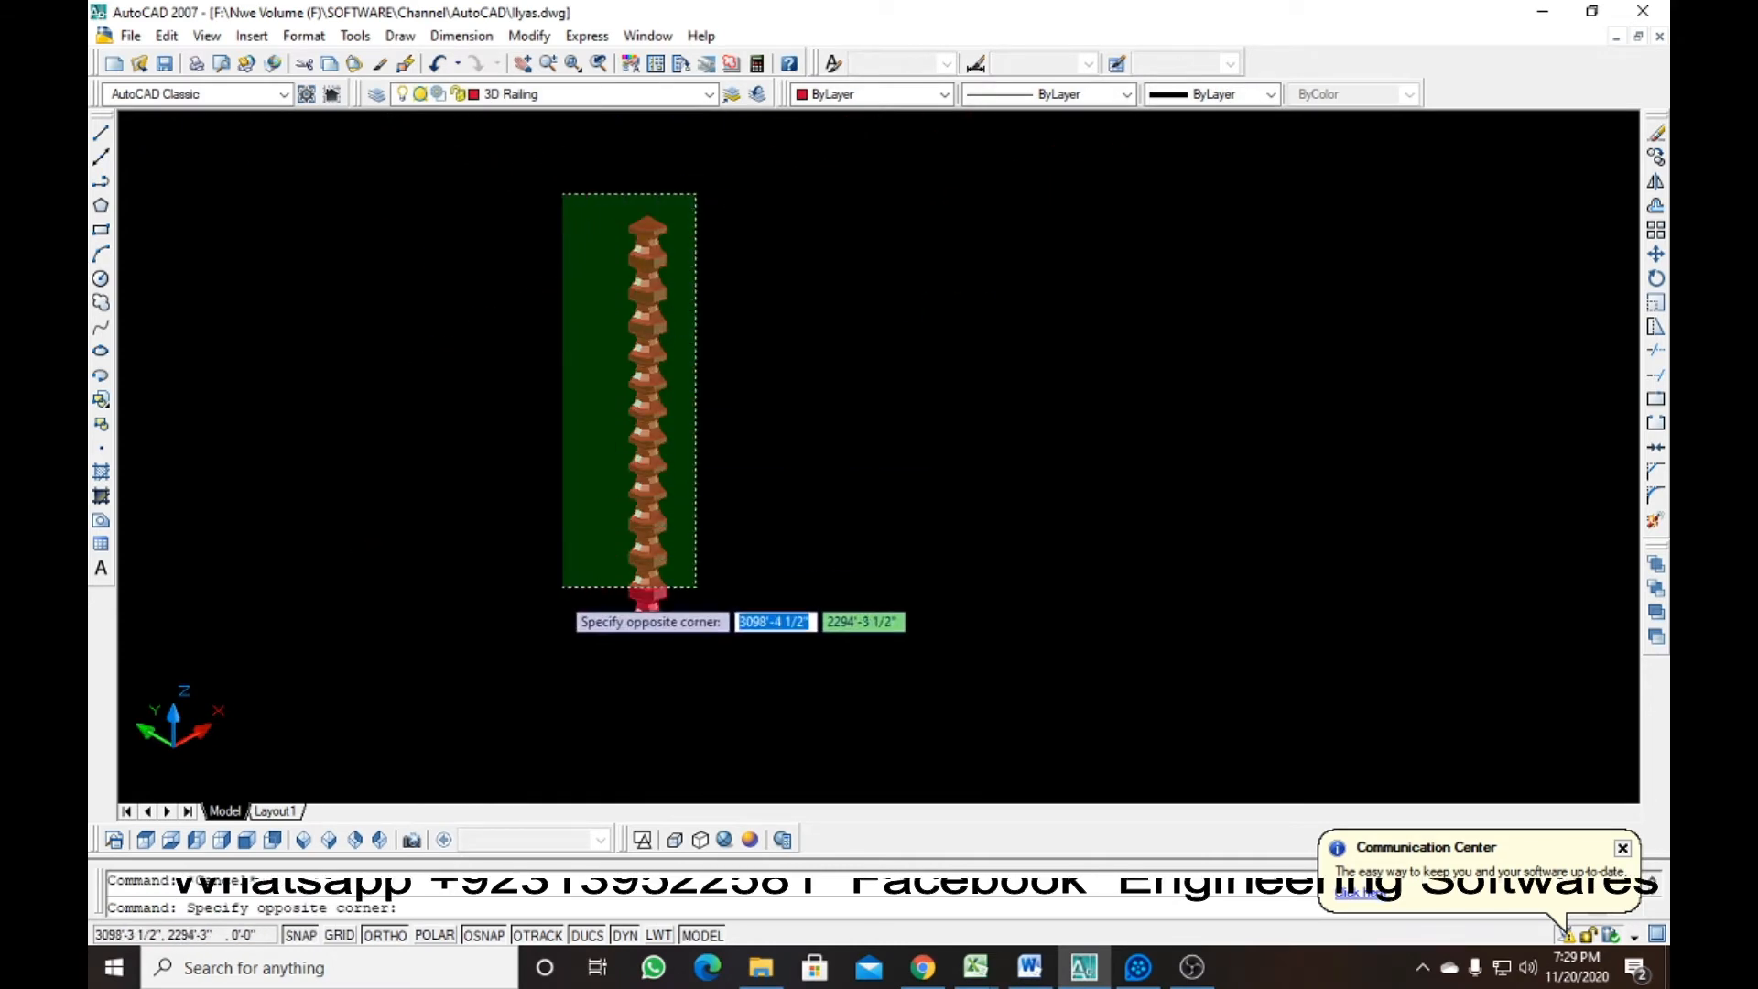
pyautogui.click(561, 590)
pyautogui.press('Escape')
pyautogui.click(735, 200)
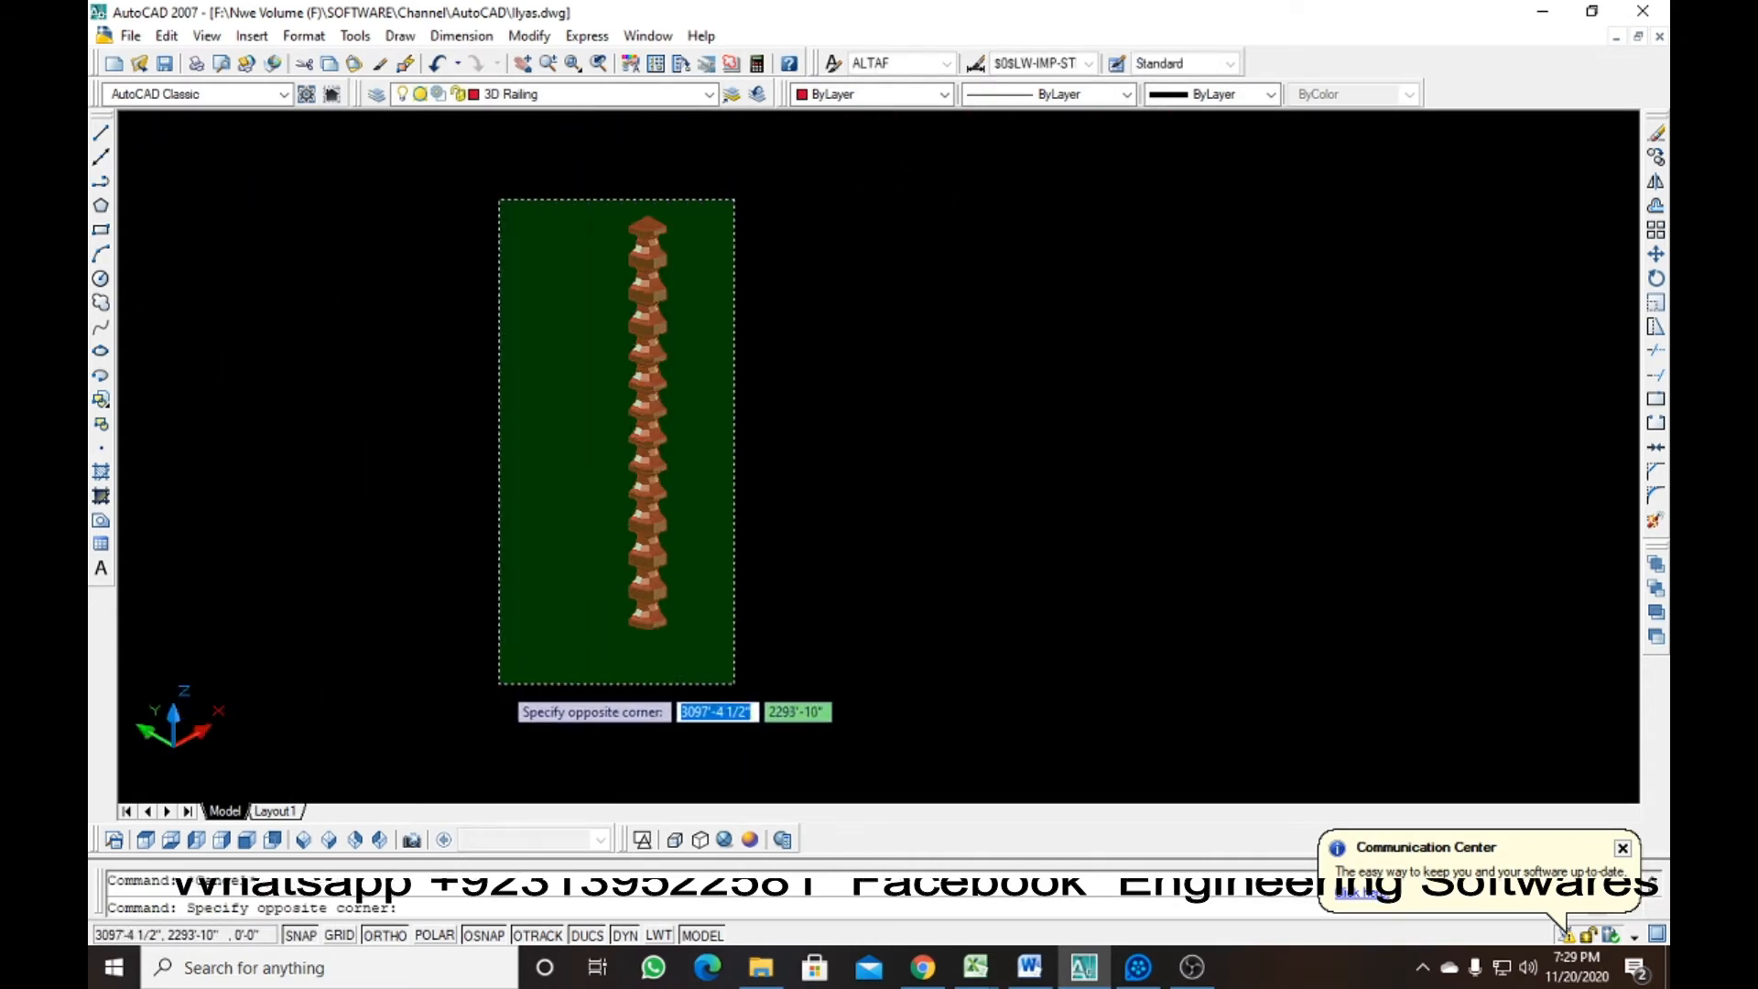
pyautogui.click(498, 686)
pyautogui.press('Escape')
pyautogui.write('b')
pyautogui.press('Return')
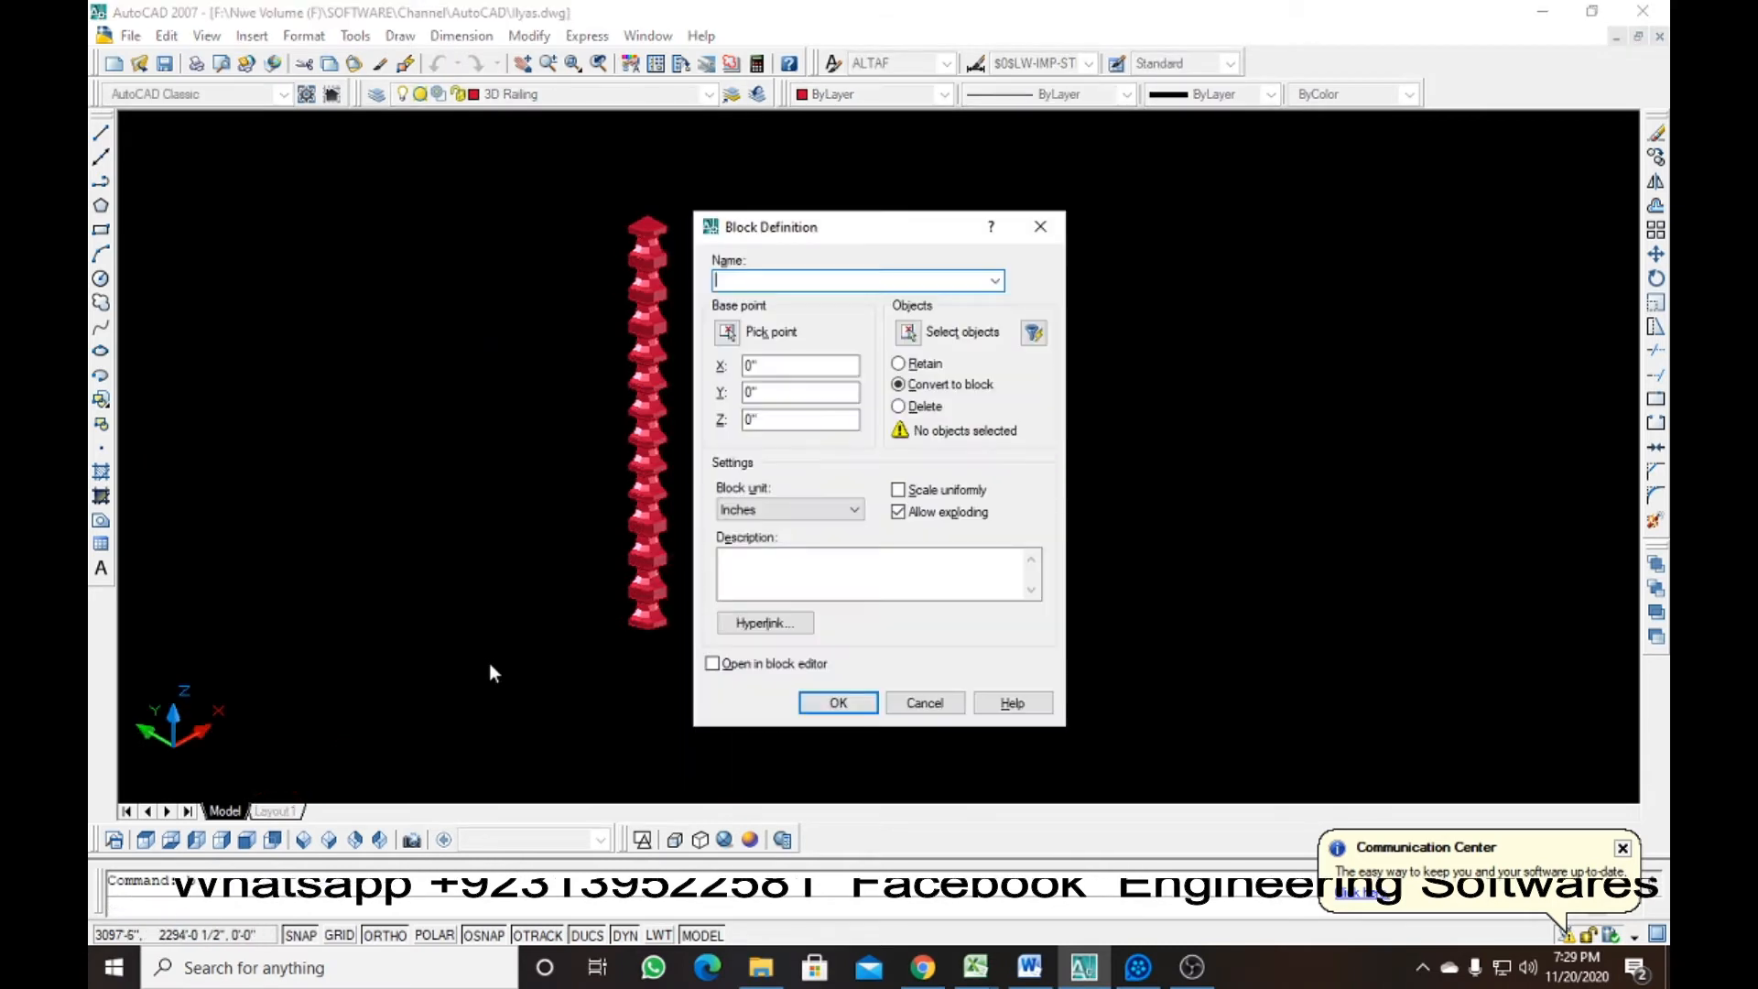
pyautogui.press('Escape')
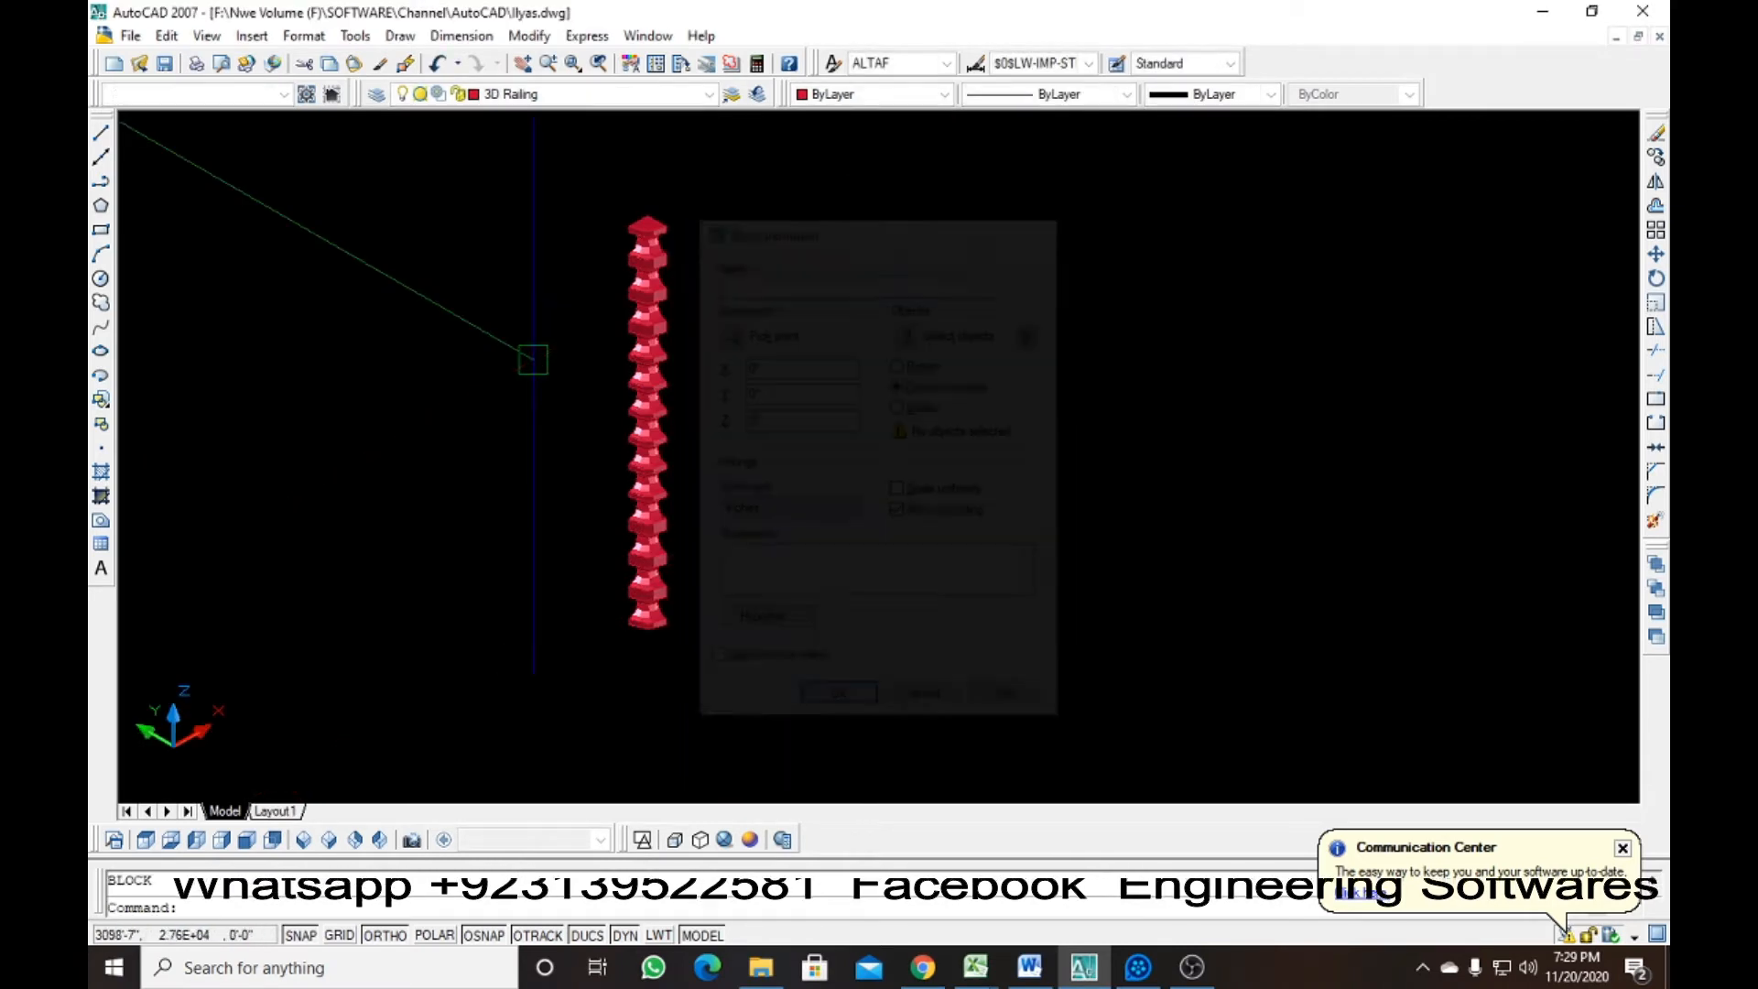
# Define the red baluster as a block named "ily" without picking a base point
pyautogui.click(101, 427)
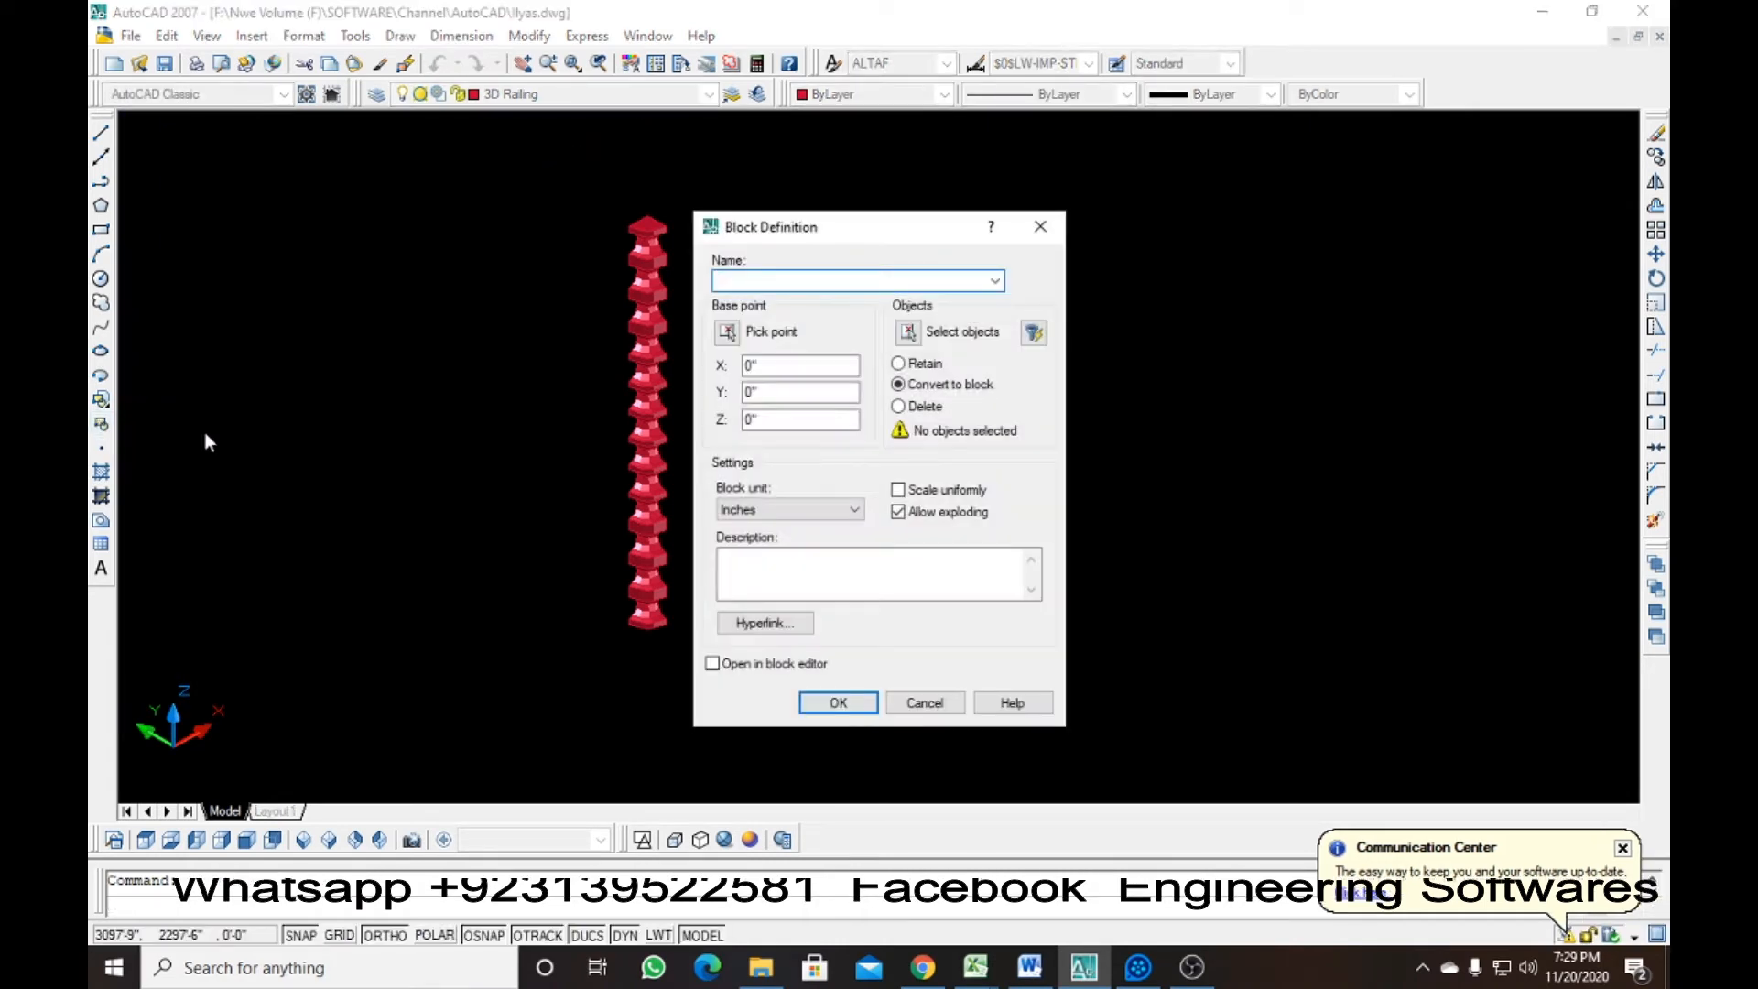
pyautogui.click(906, 334)
pyautogui.click(699, 184)
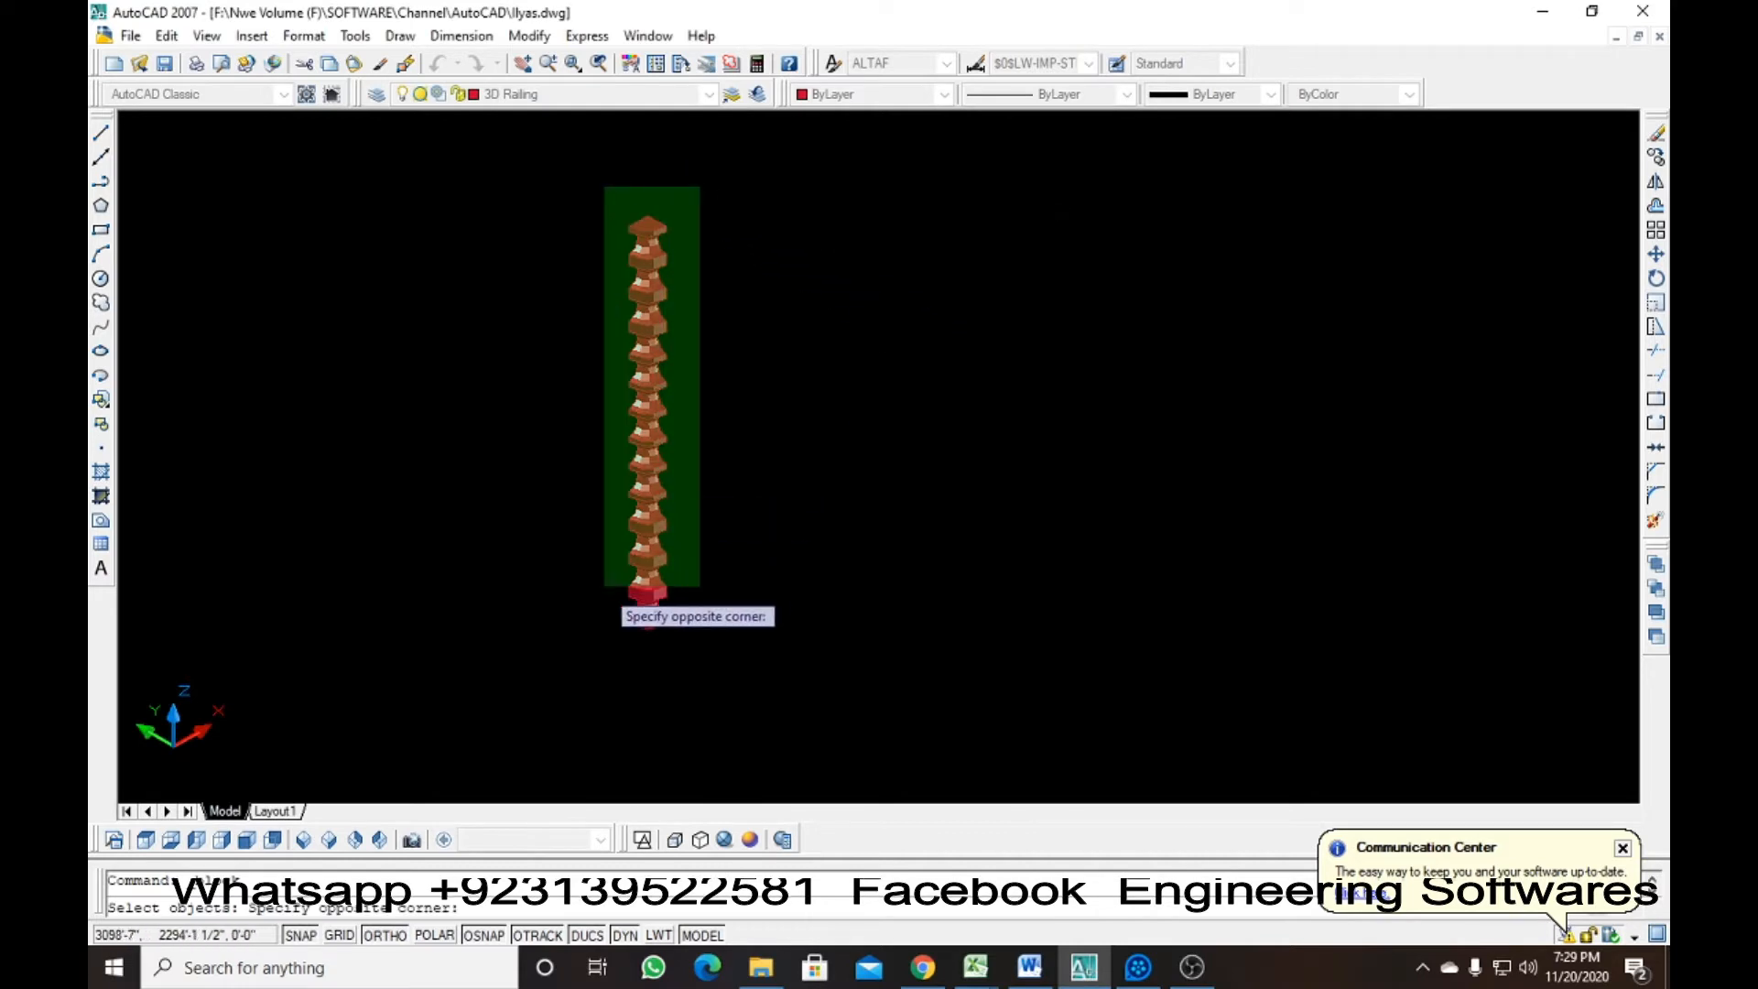
pyautogui.click(581, 664)
pyautogui.click(738, 204)
pyautogui.click(558, 641)
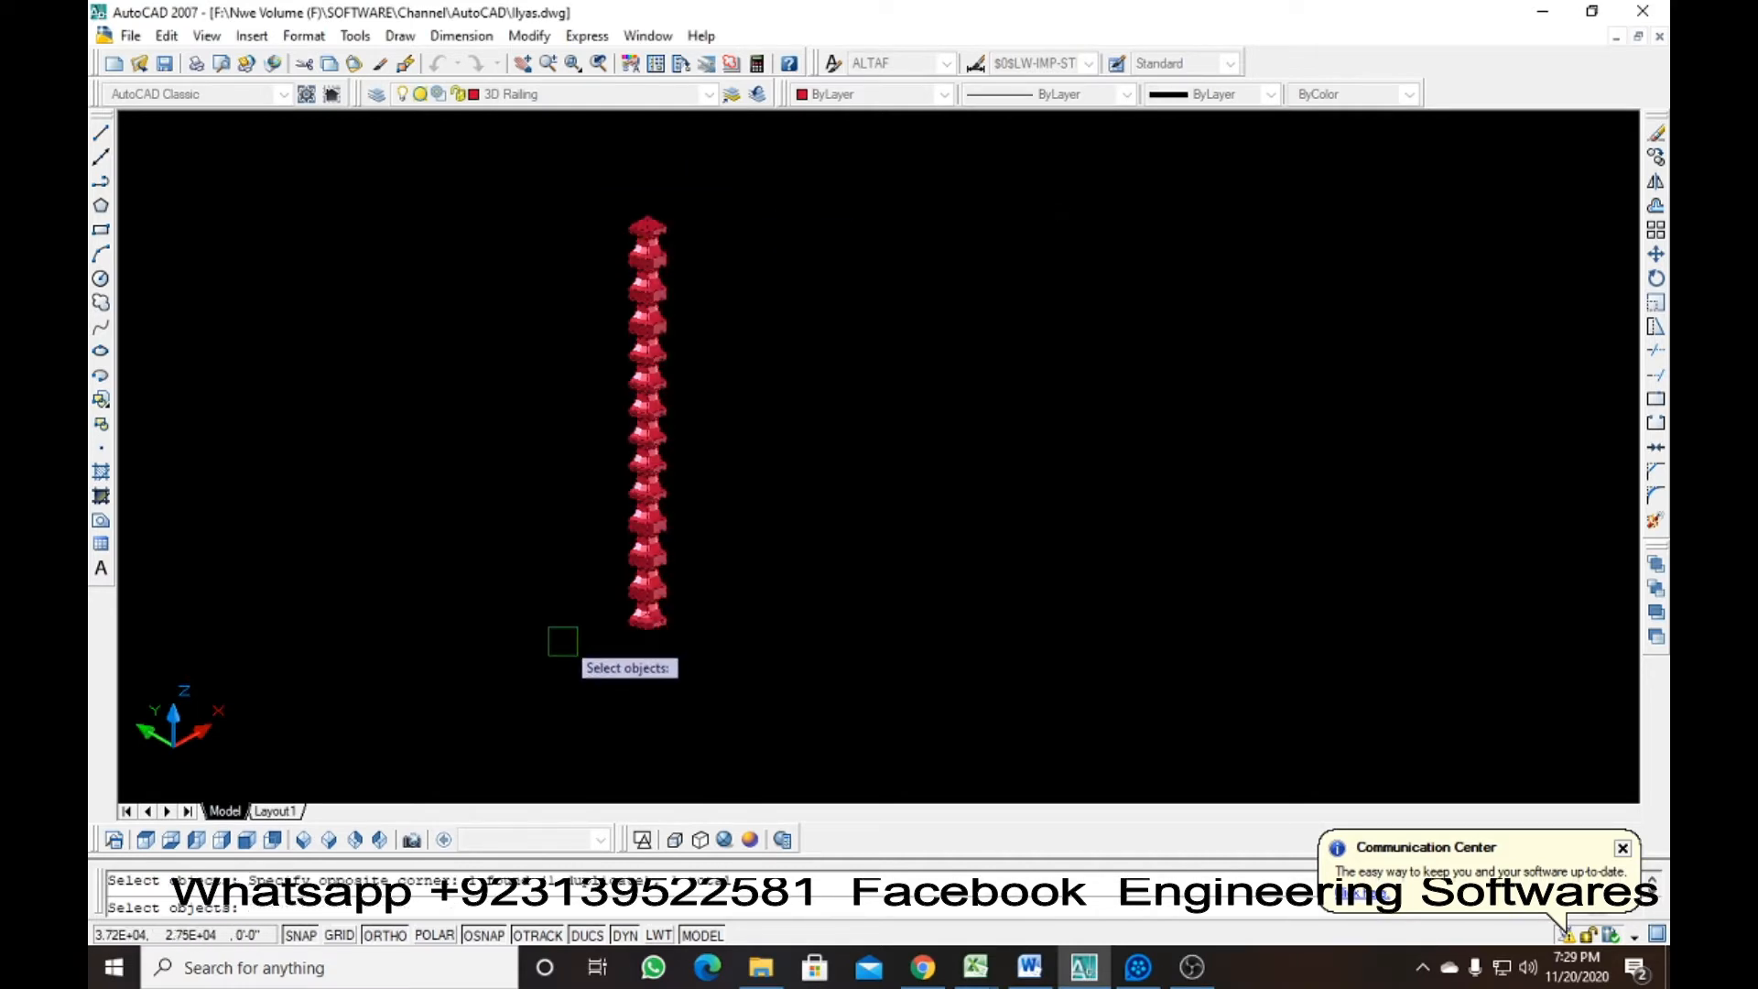
pyautogui.press('Return')
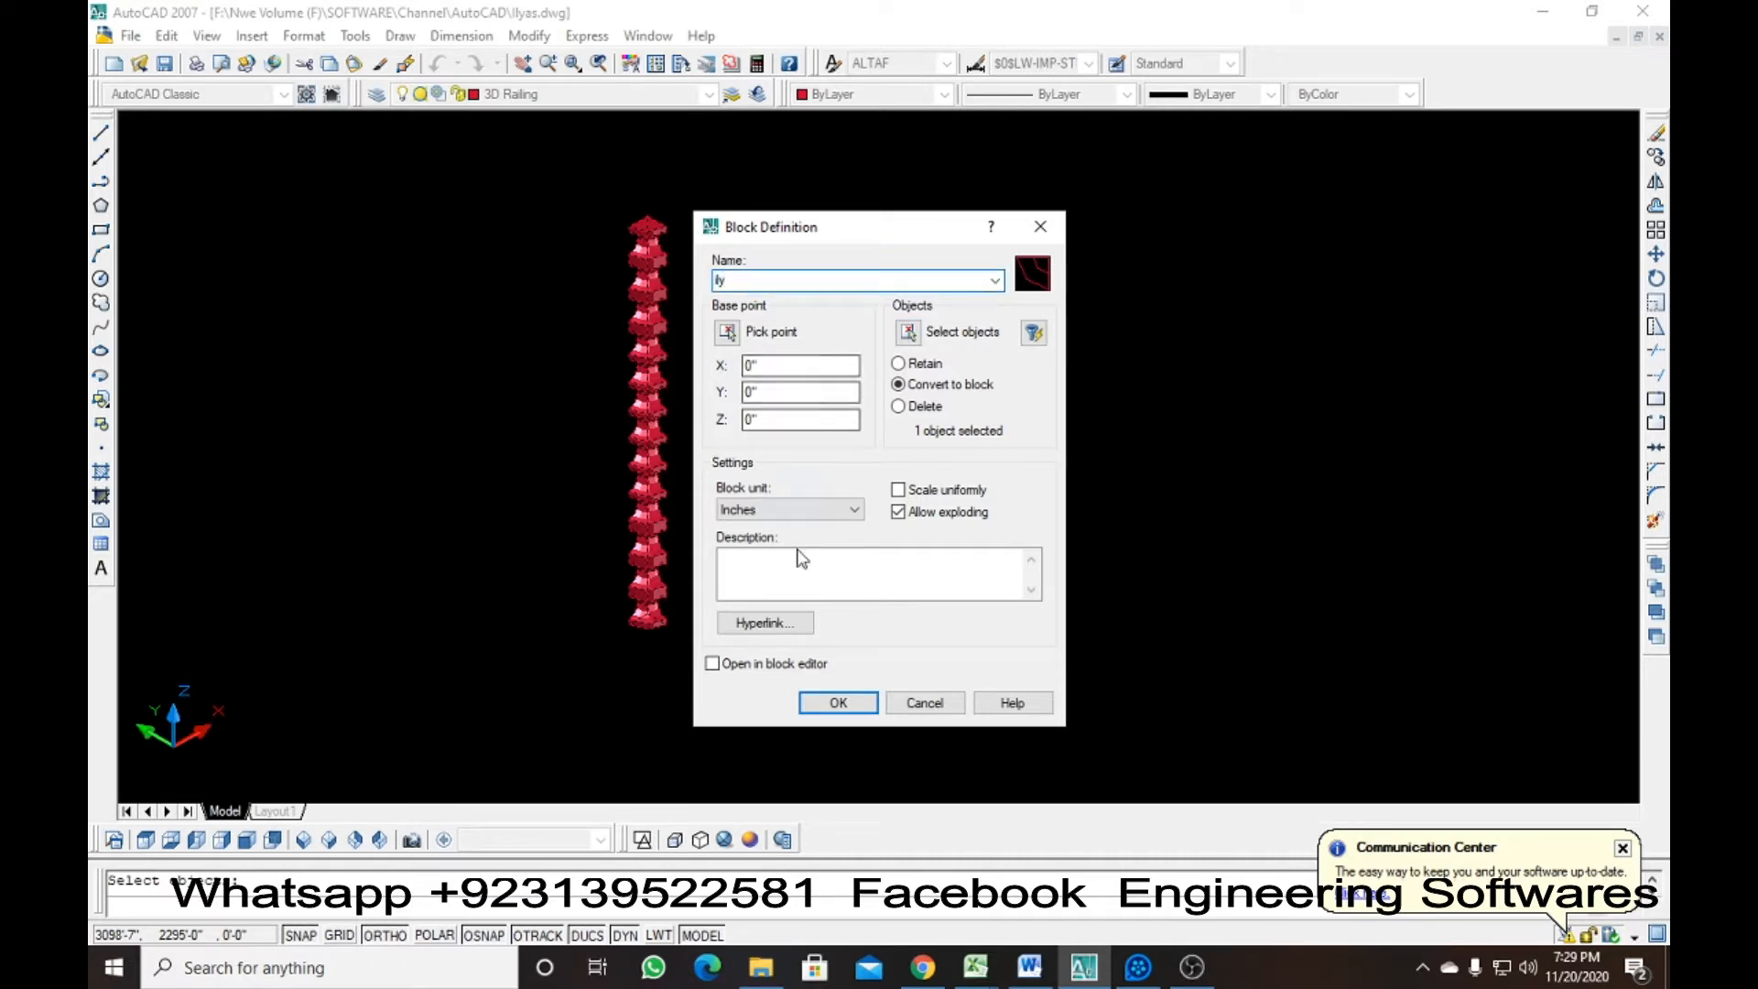
pyautogui.click(836, 703)
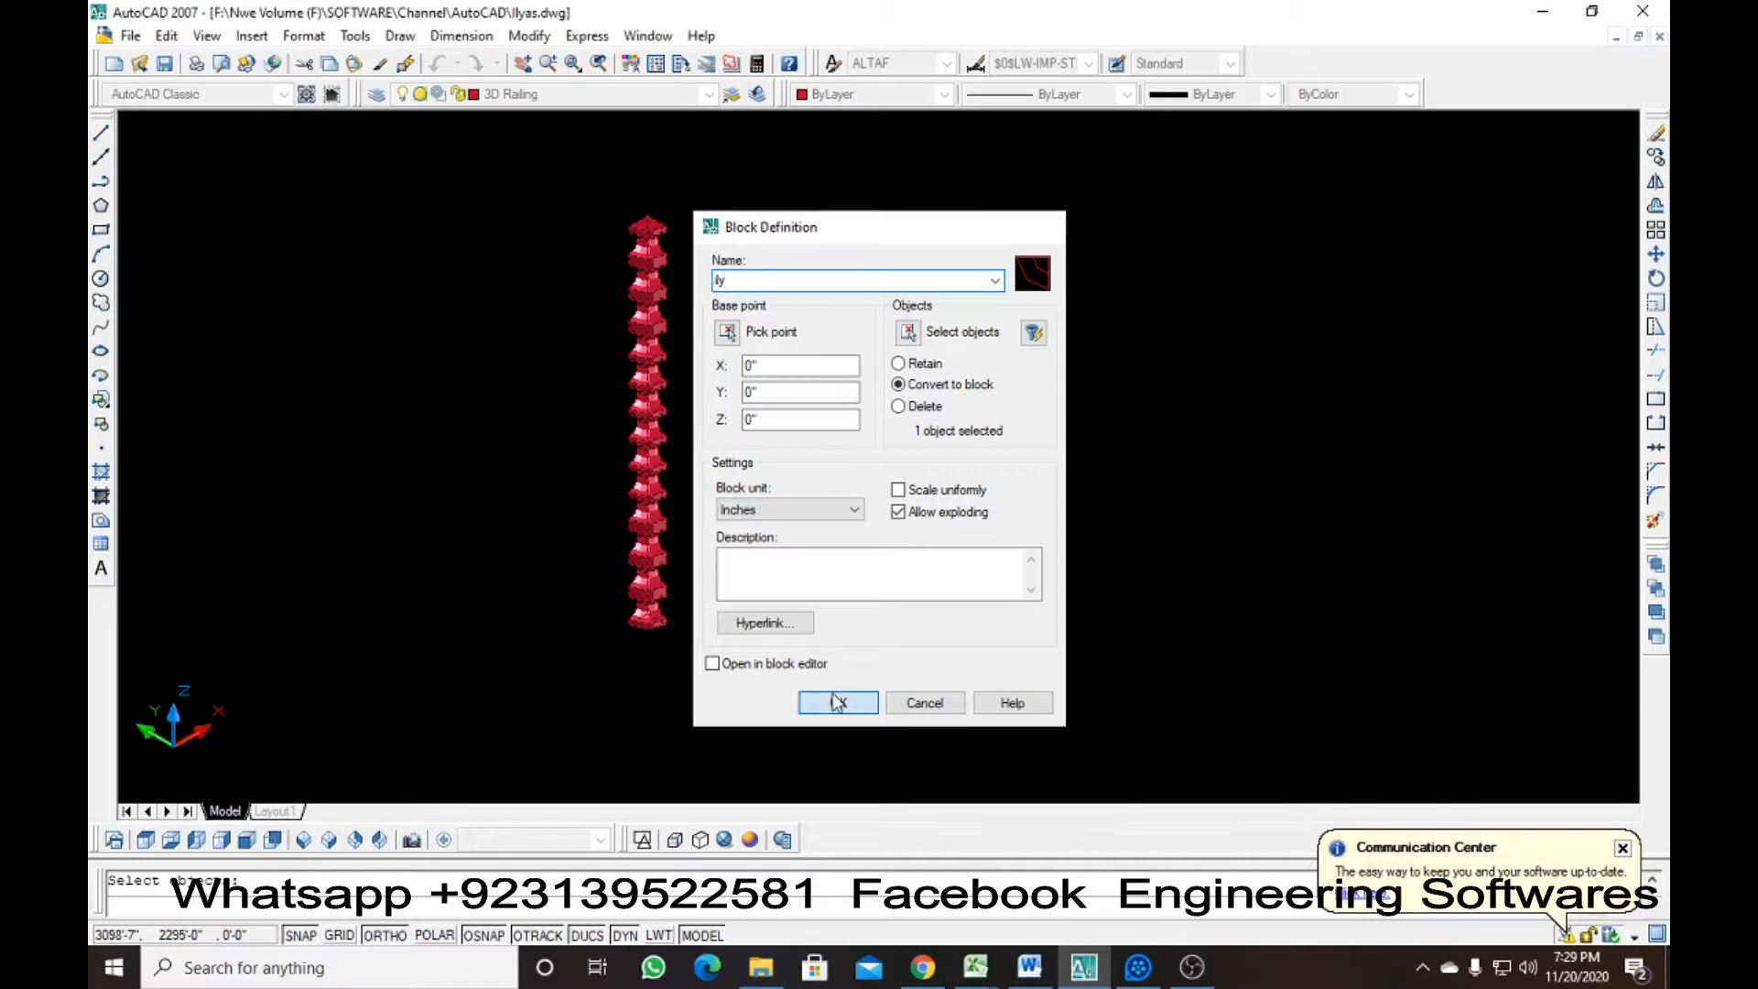
pyautogui.press('Escape')
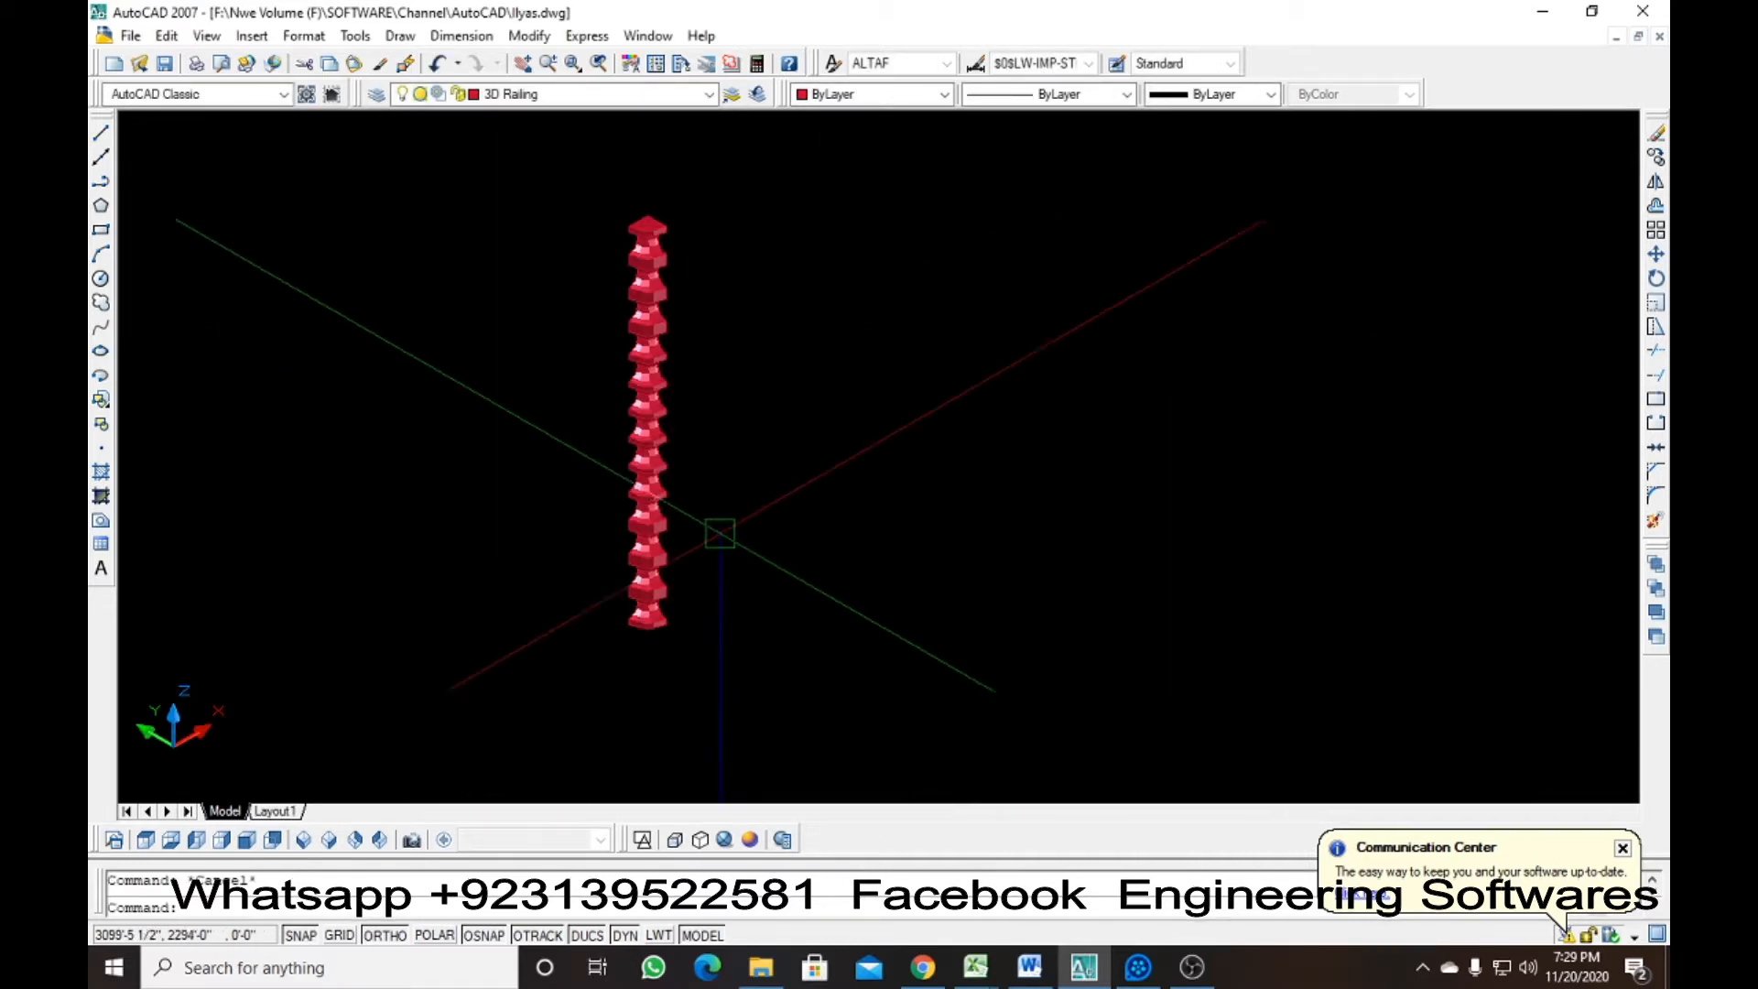
# Try to insert the "ily" block, and undo back through its definition and the erased profile lines
pyautogui.click(101, 400)
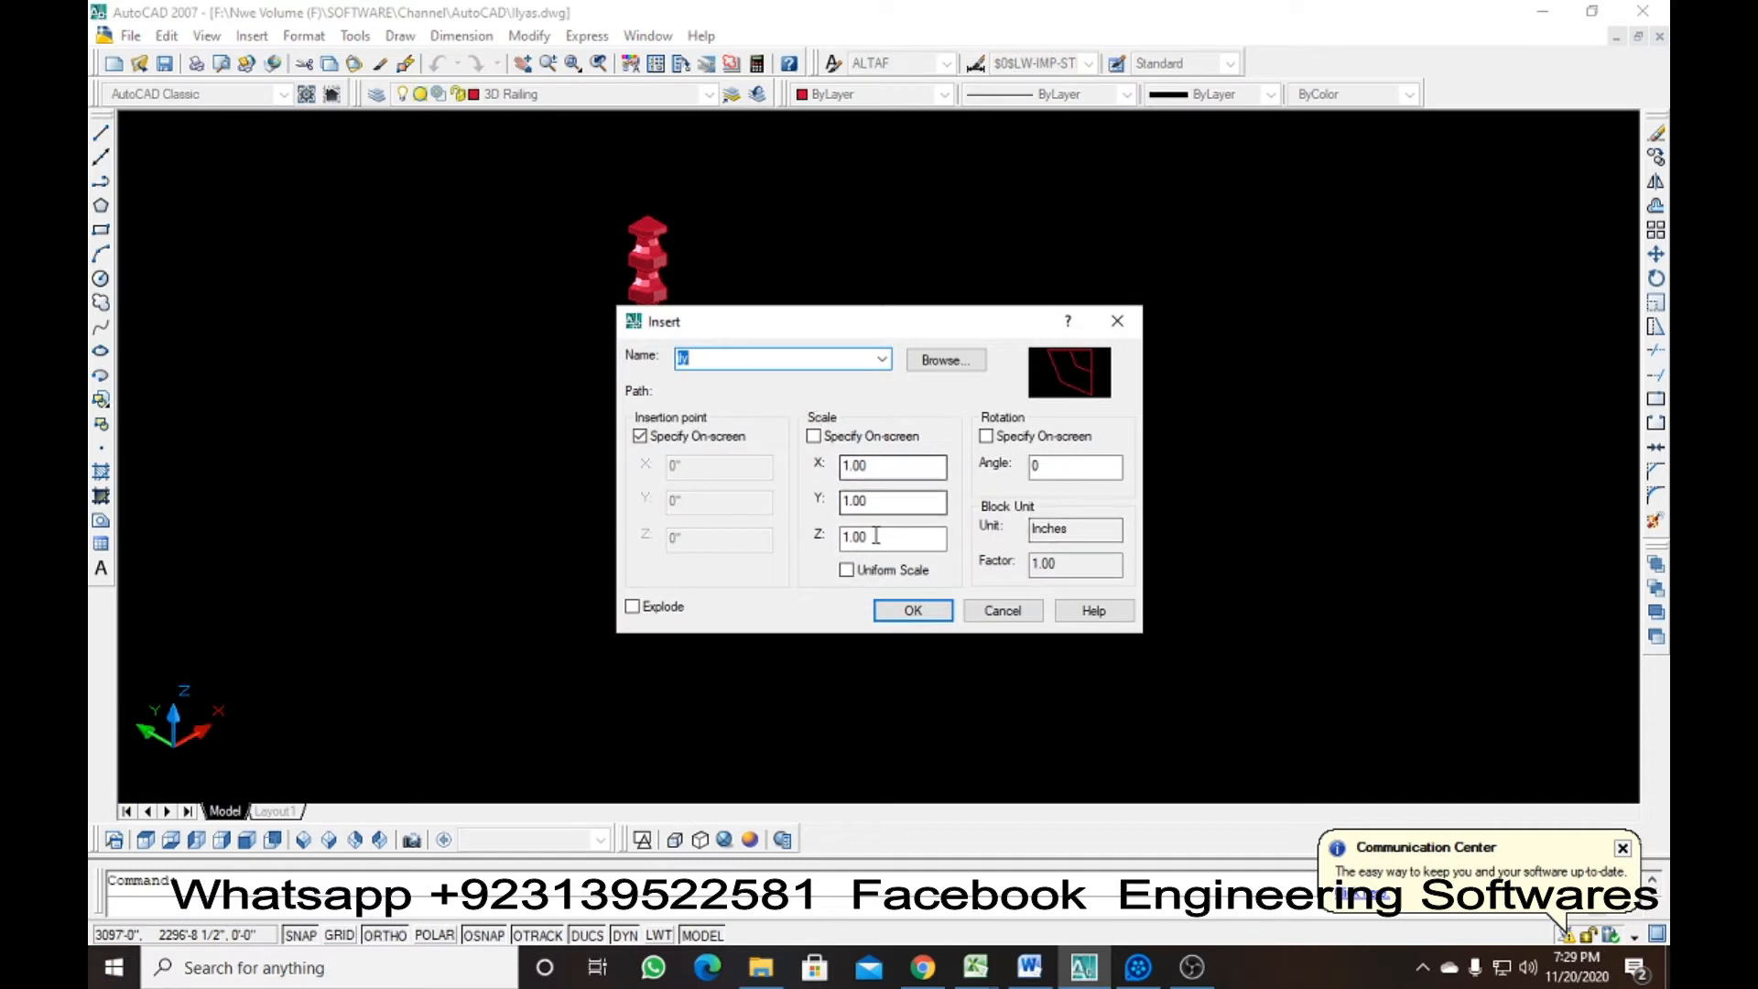
pyautogui.click(913, 611)
pyautogui.press('Escape')
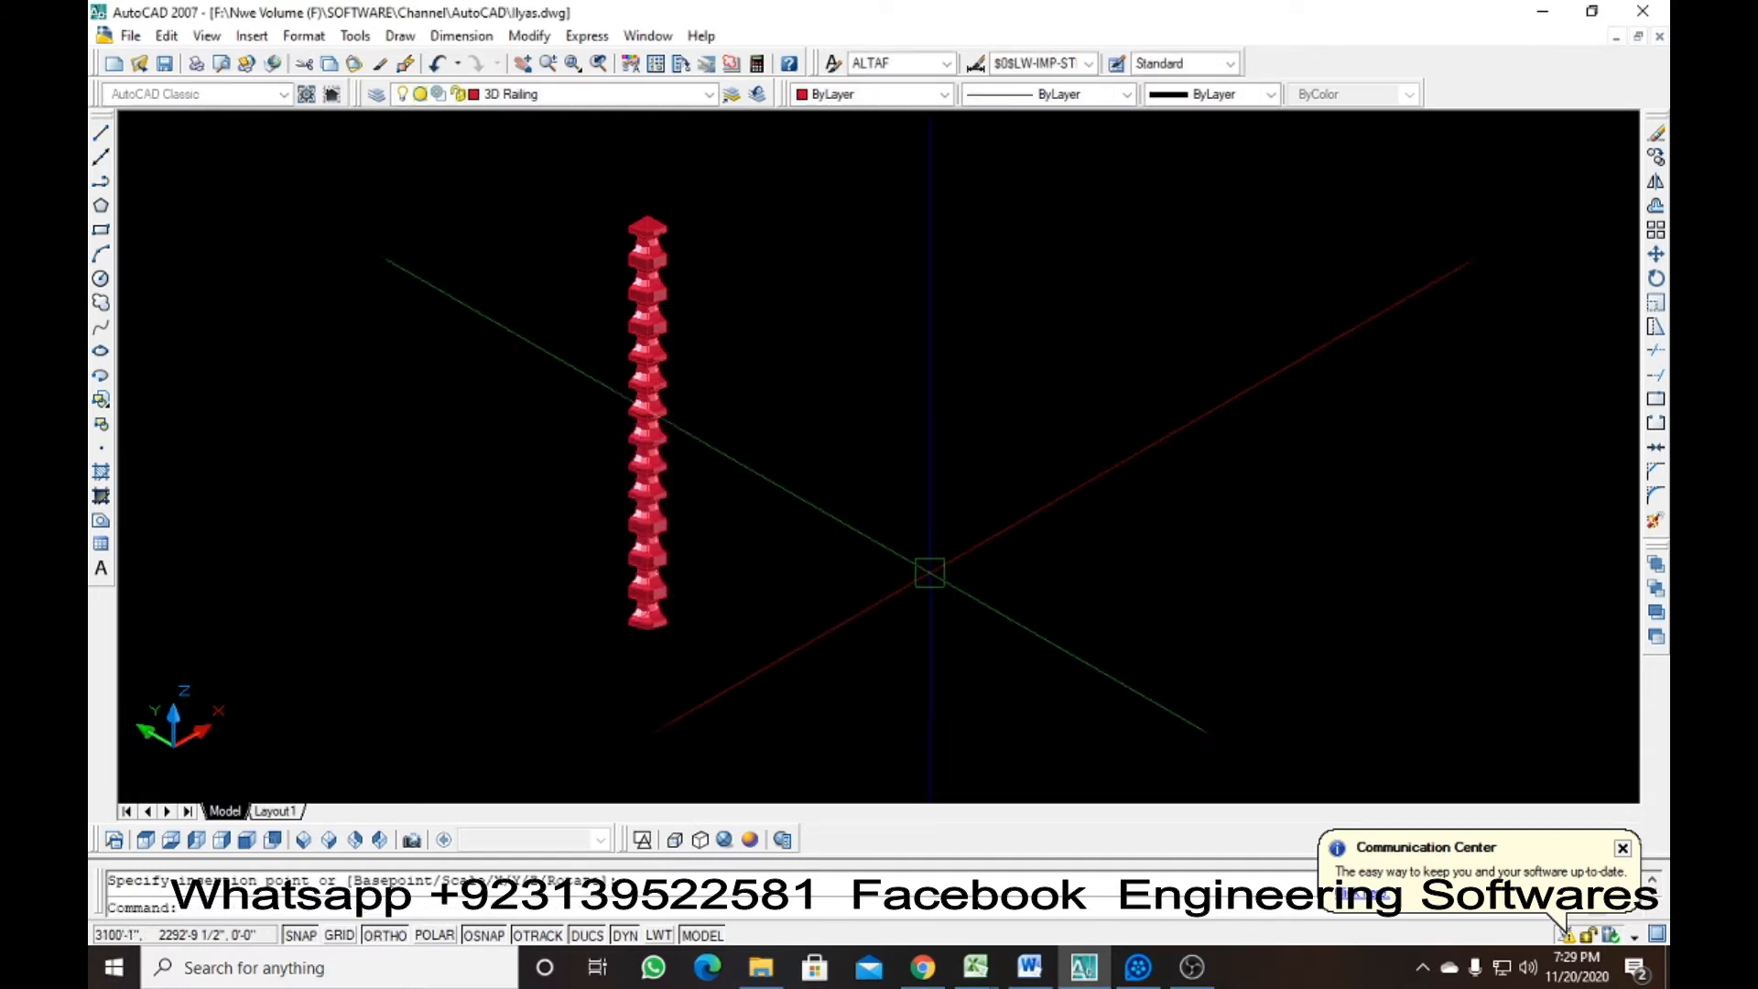
pyautogui.hotkey('ctrl', 'z')
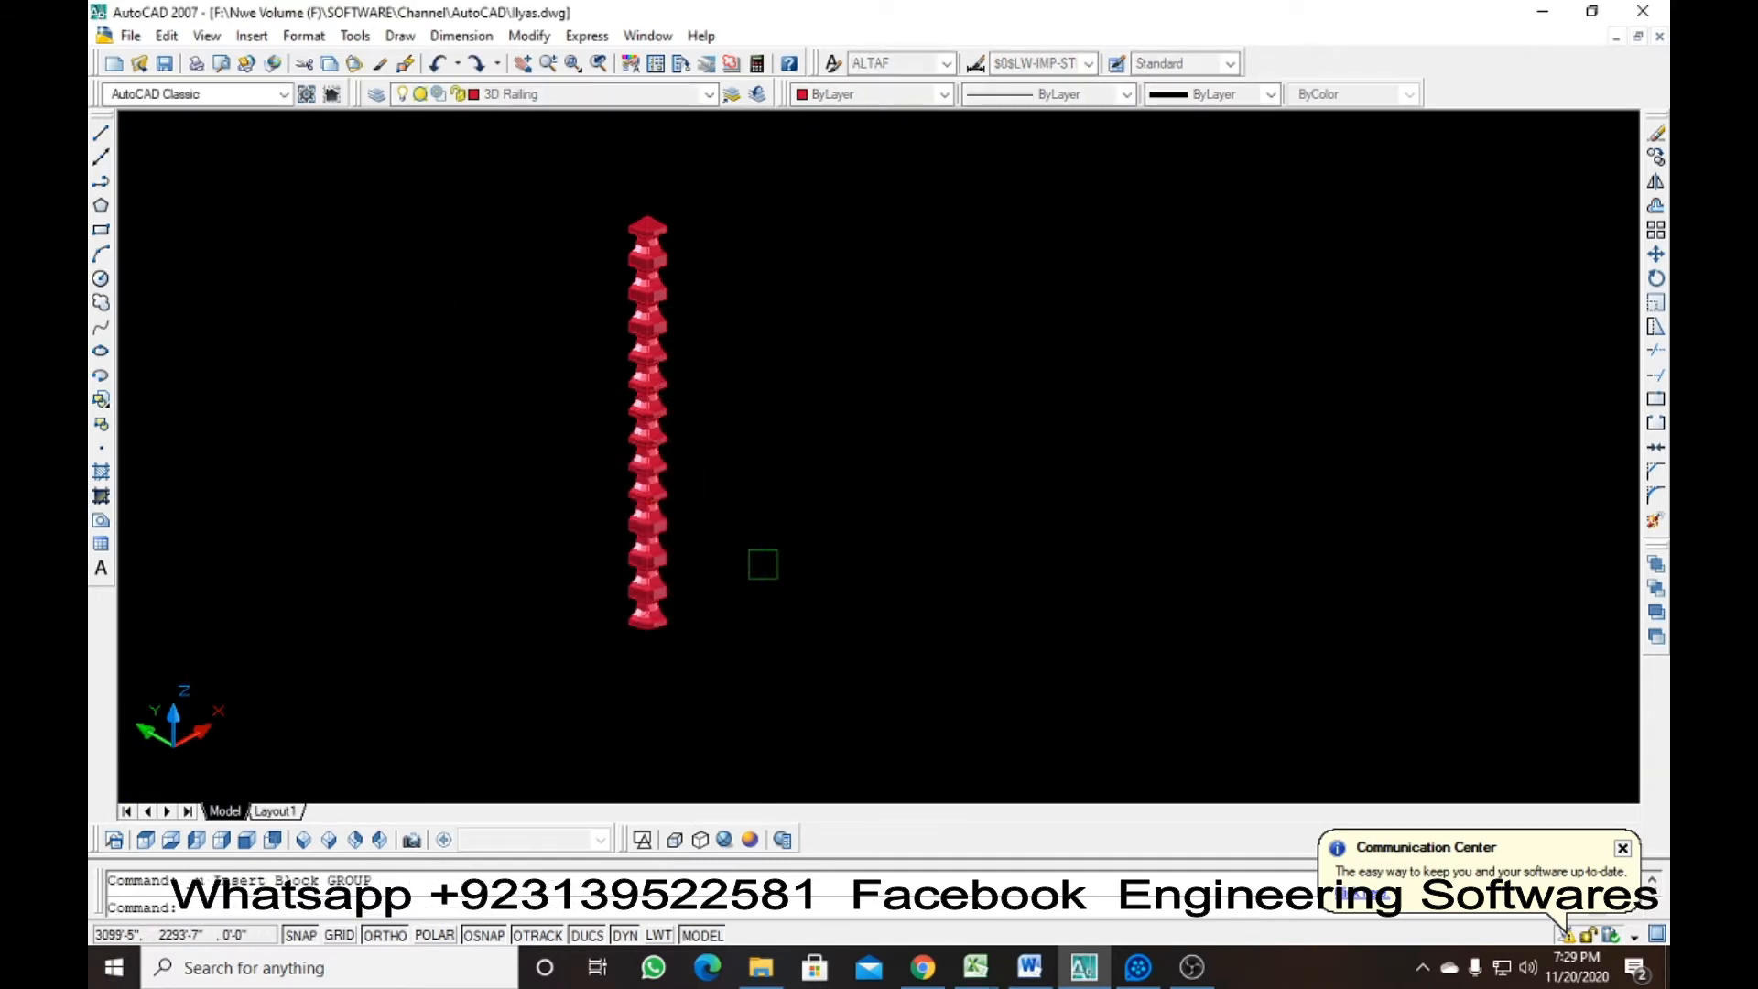
# Erase the flat wavy profile and straight lines lying beside the red baluster
pyautogui.click(1176, 316)
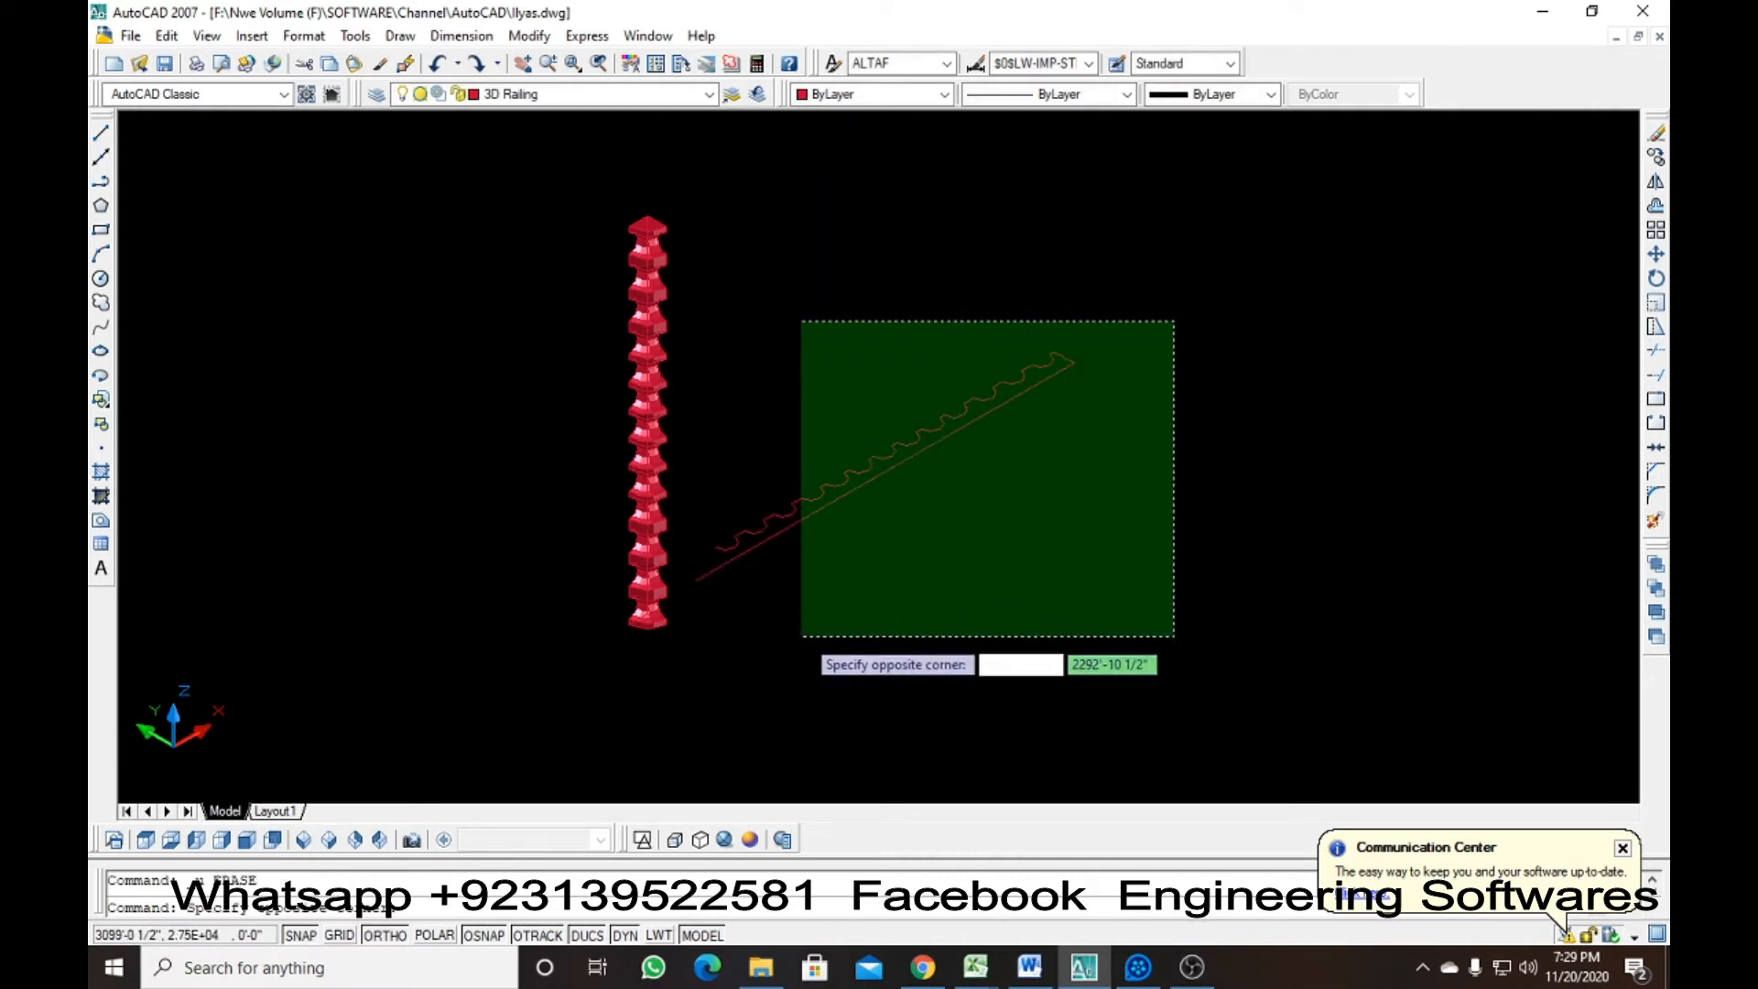
pyautogui.click(710, 682)
pyautogui.press('Delete')
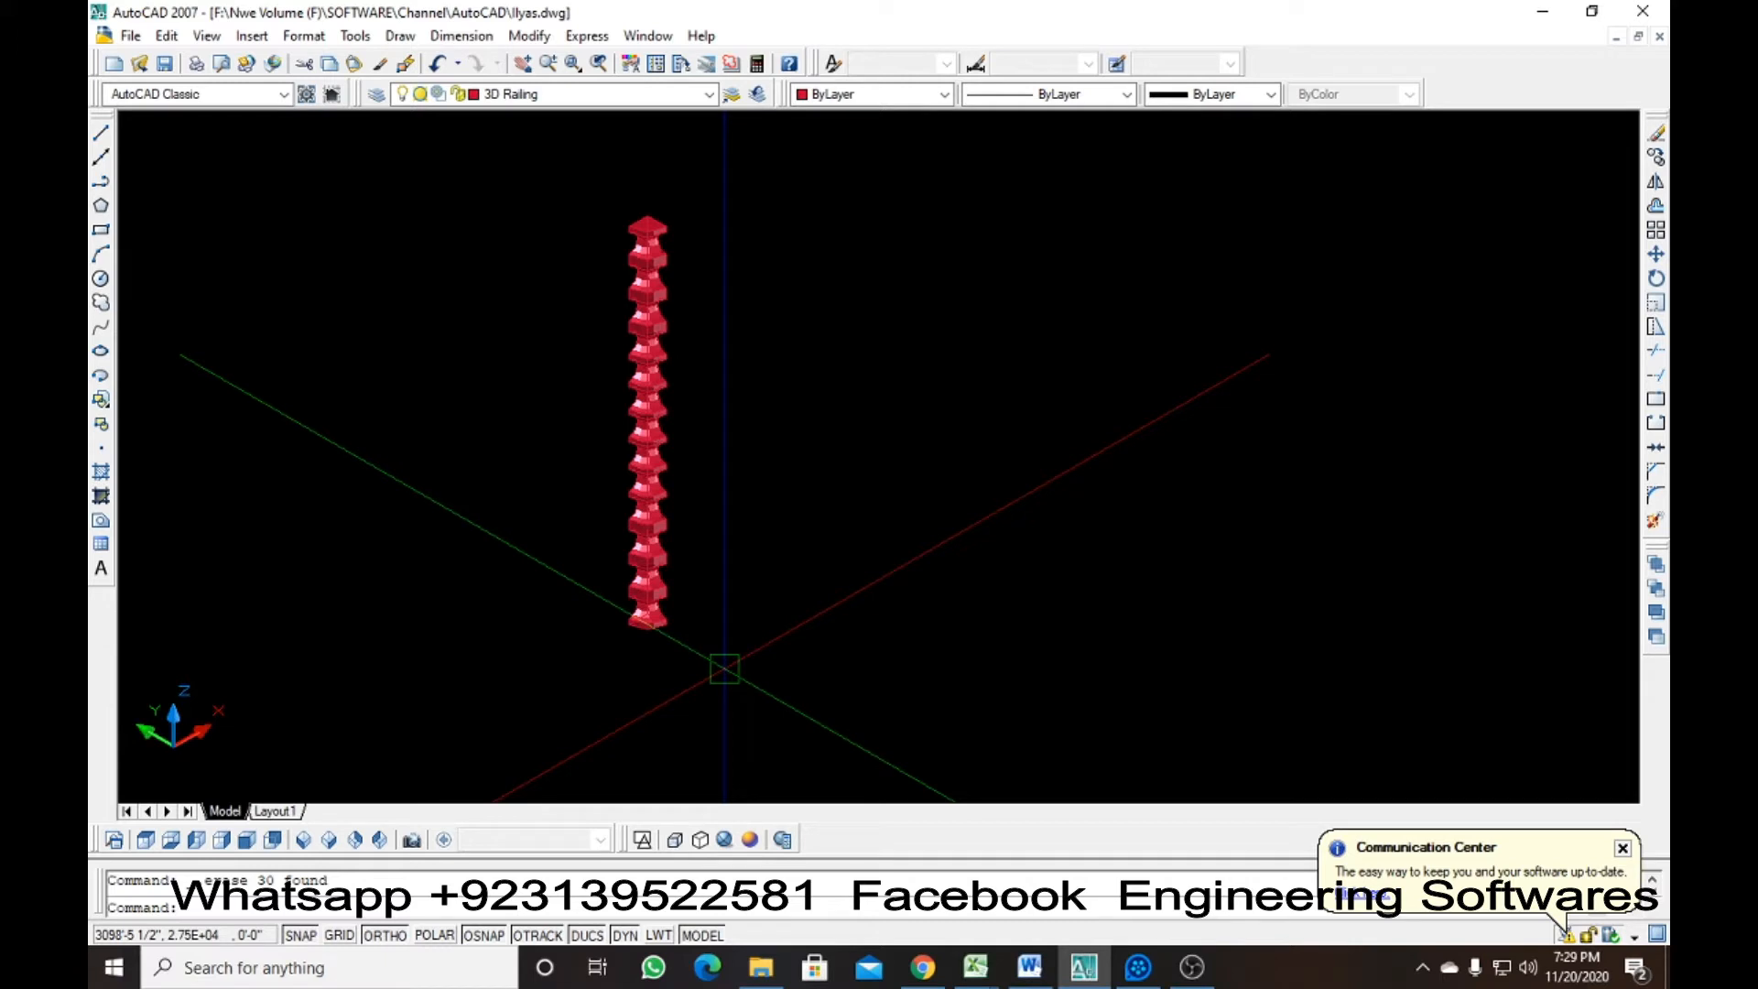
# Define the red baluster as a block named "ily" with its insertion base point at the baluster's bottom
pyautogui.write('b')
pyautogui.press('Return')
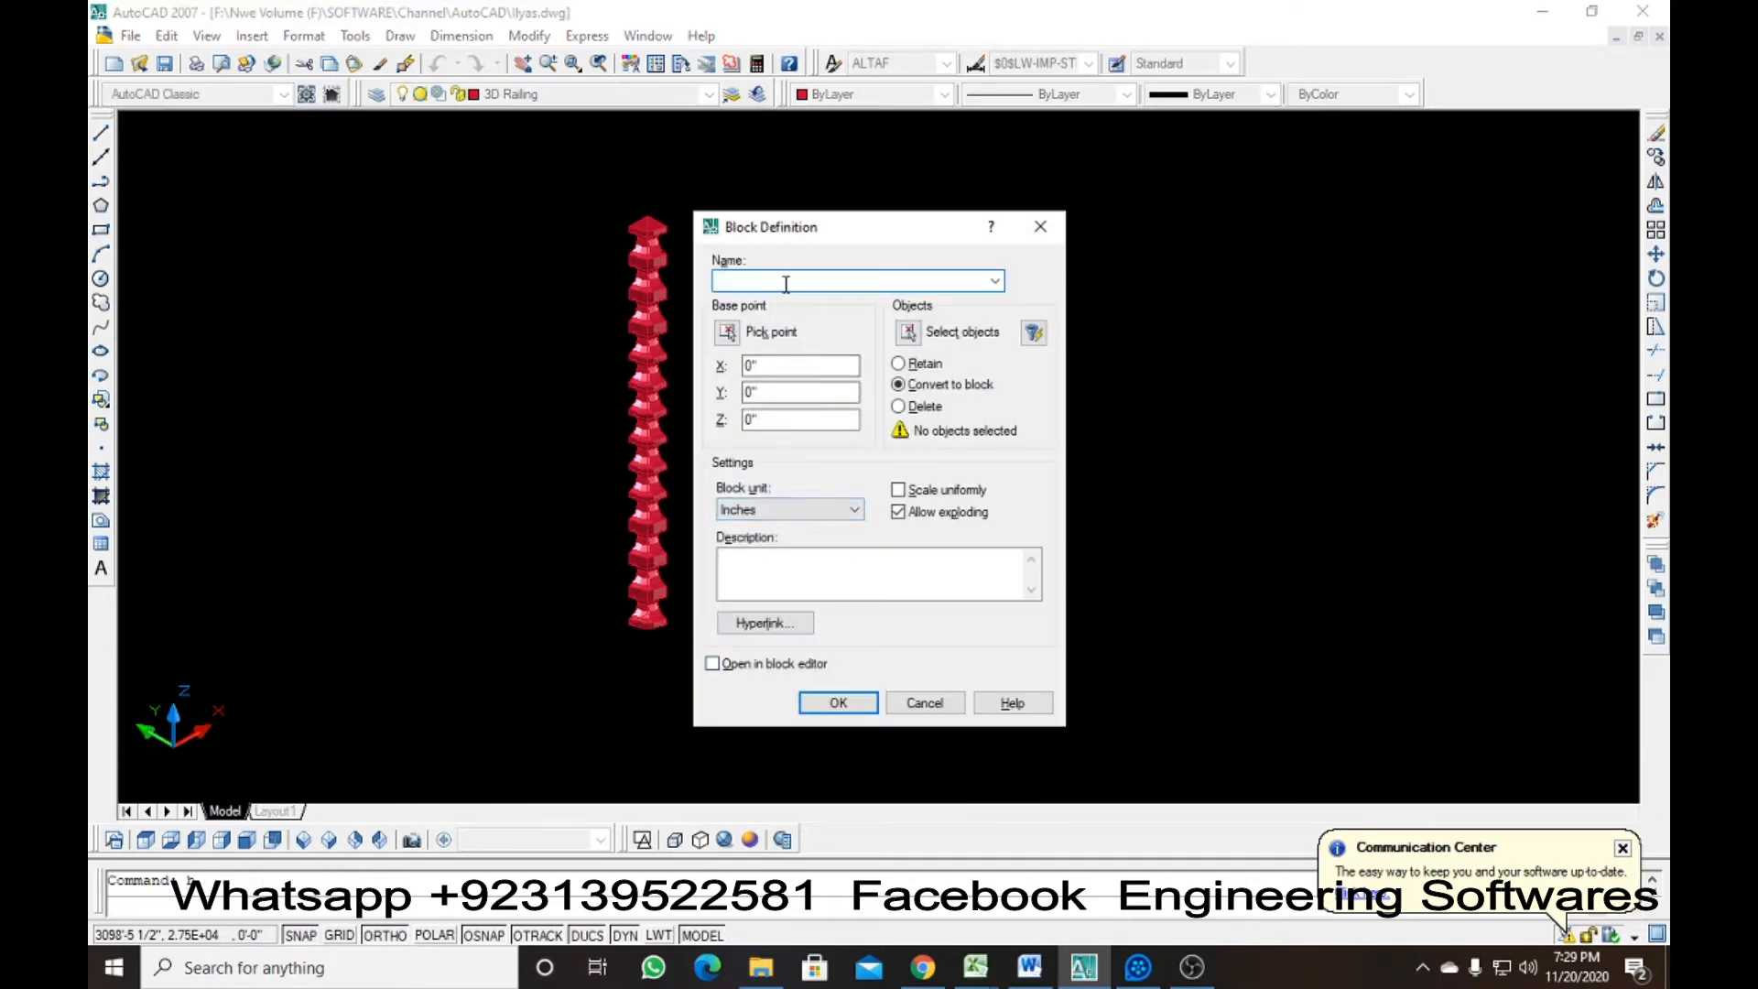
pyautogui.click(905, 332)
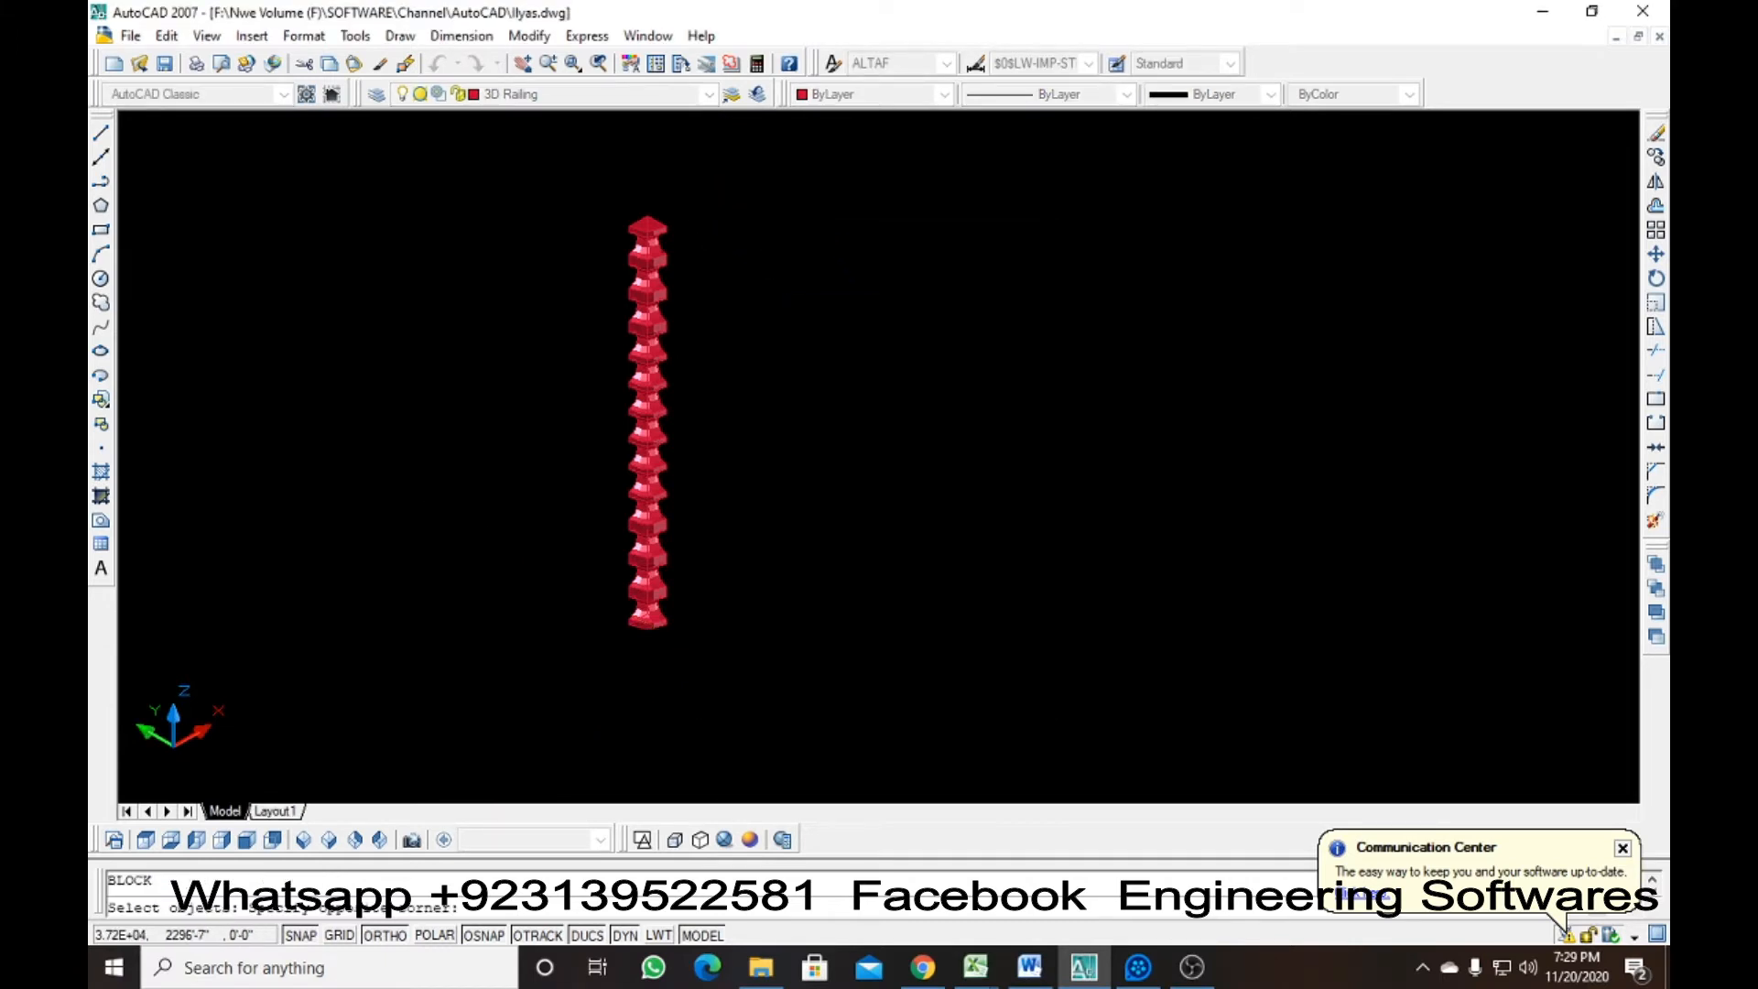
pyautogui.click(714, 197)
pyautogui.click(578, 650)
pyautogui.click(608, 163)
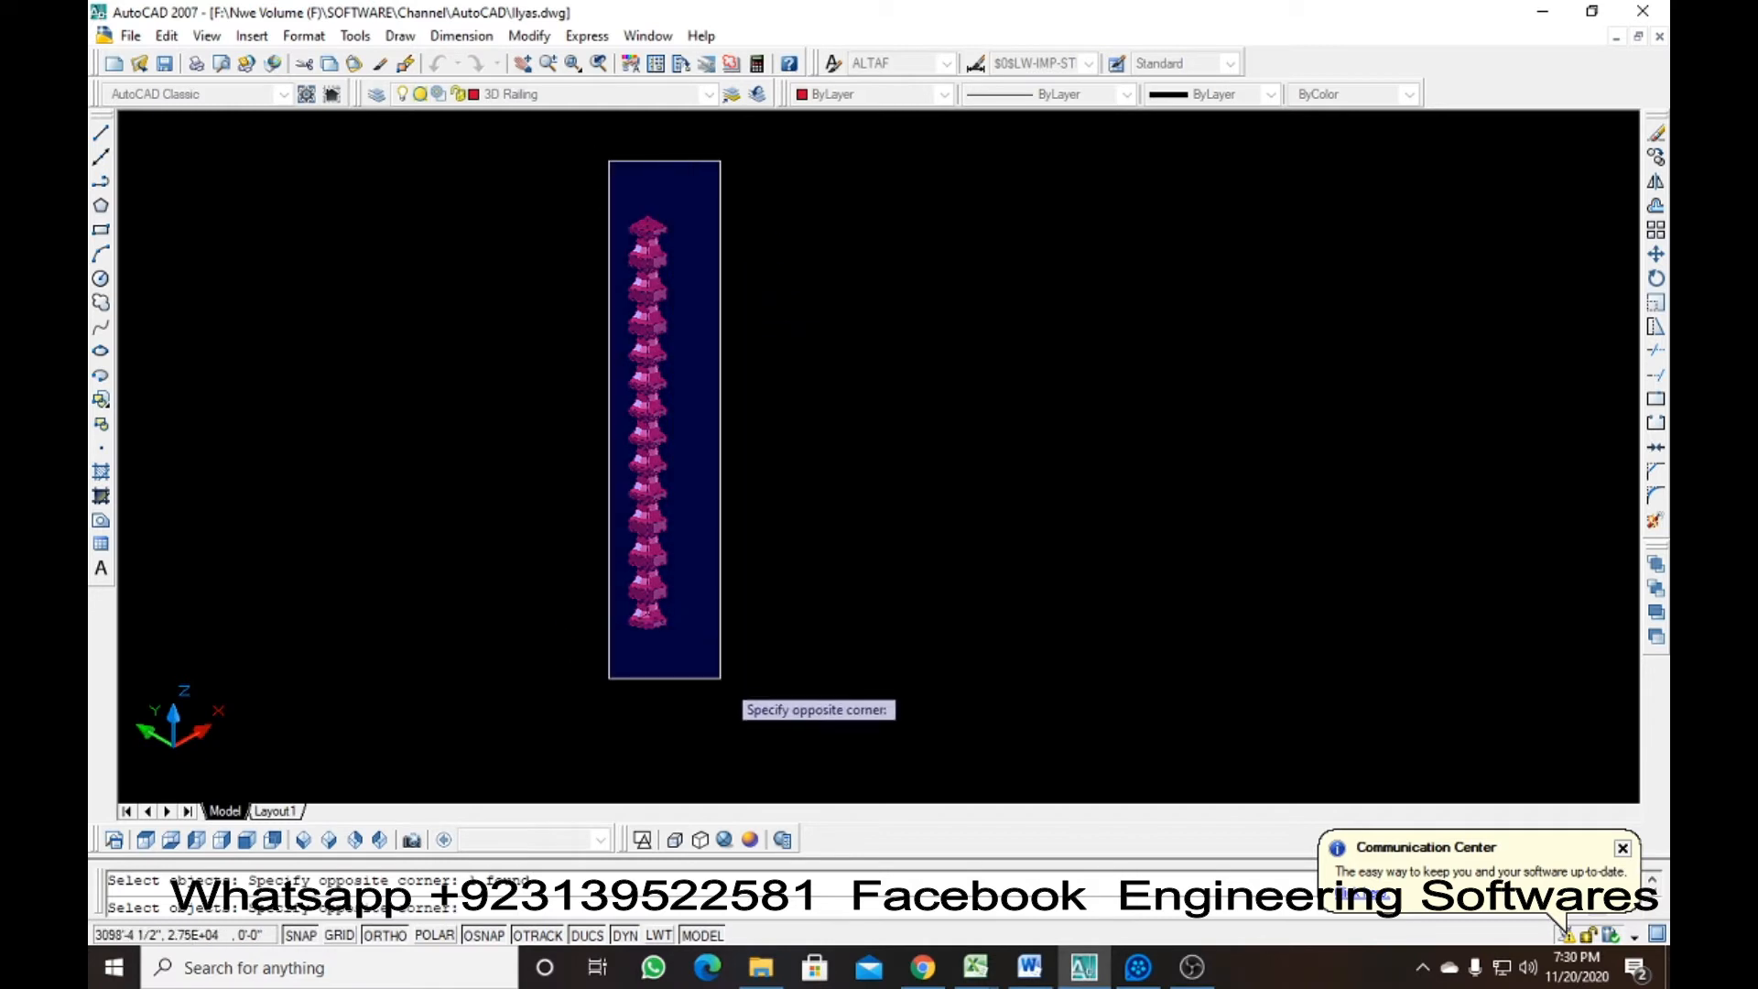
pyautogui.click(726, 675)
pyautogui.press('Return')
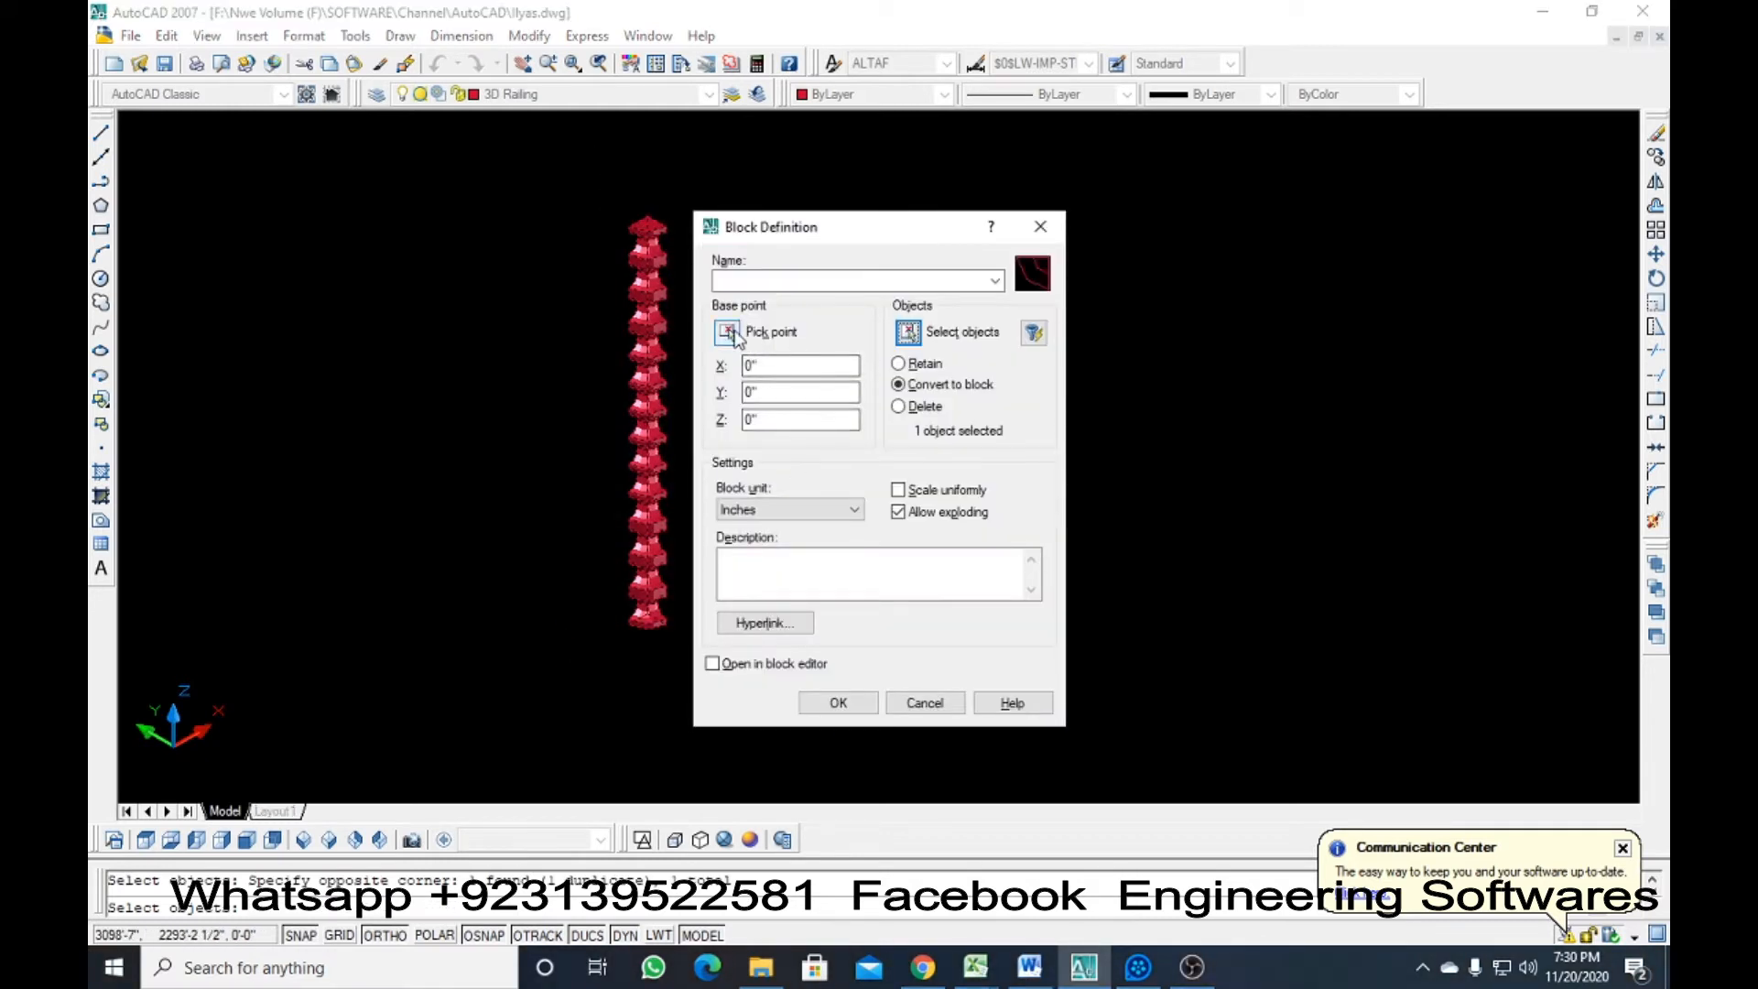
pyautogui.click(728, 331)
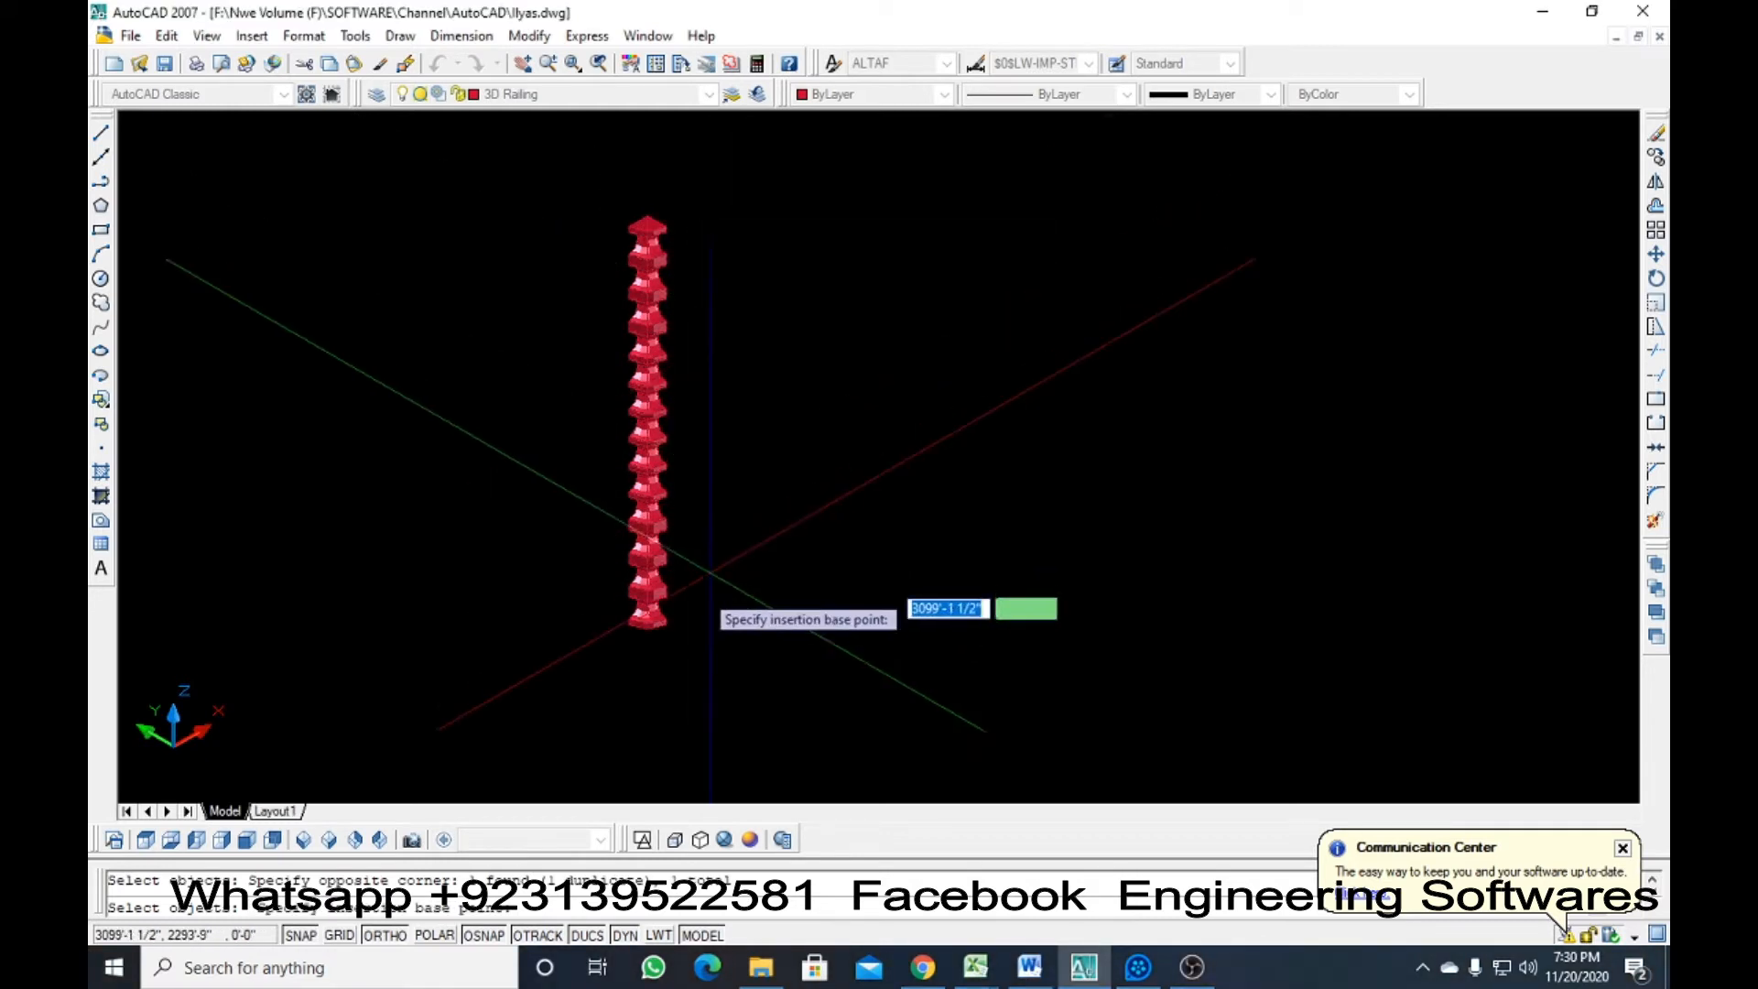
pyautogui.click(648, 609)
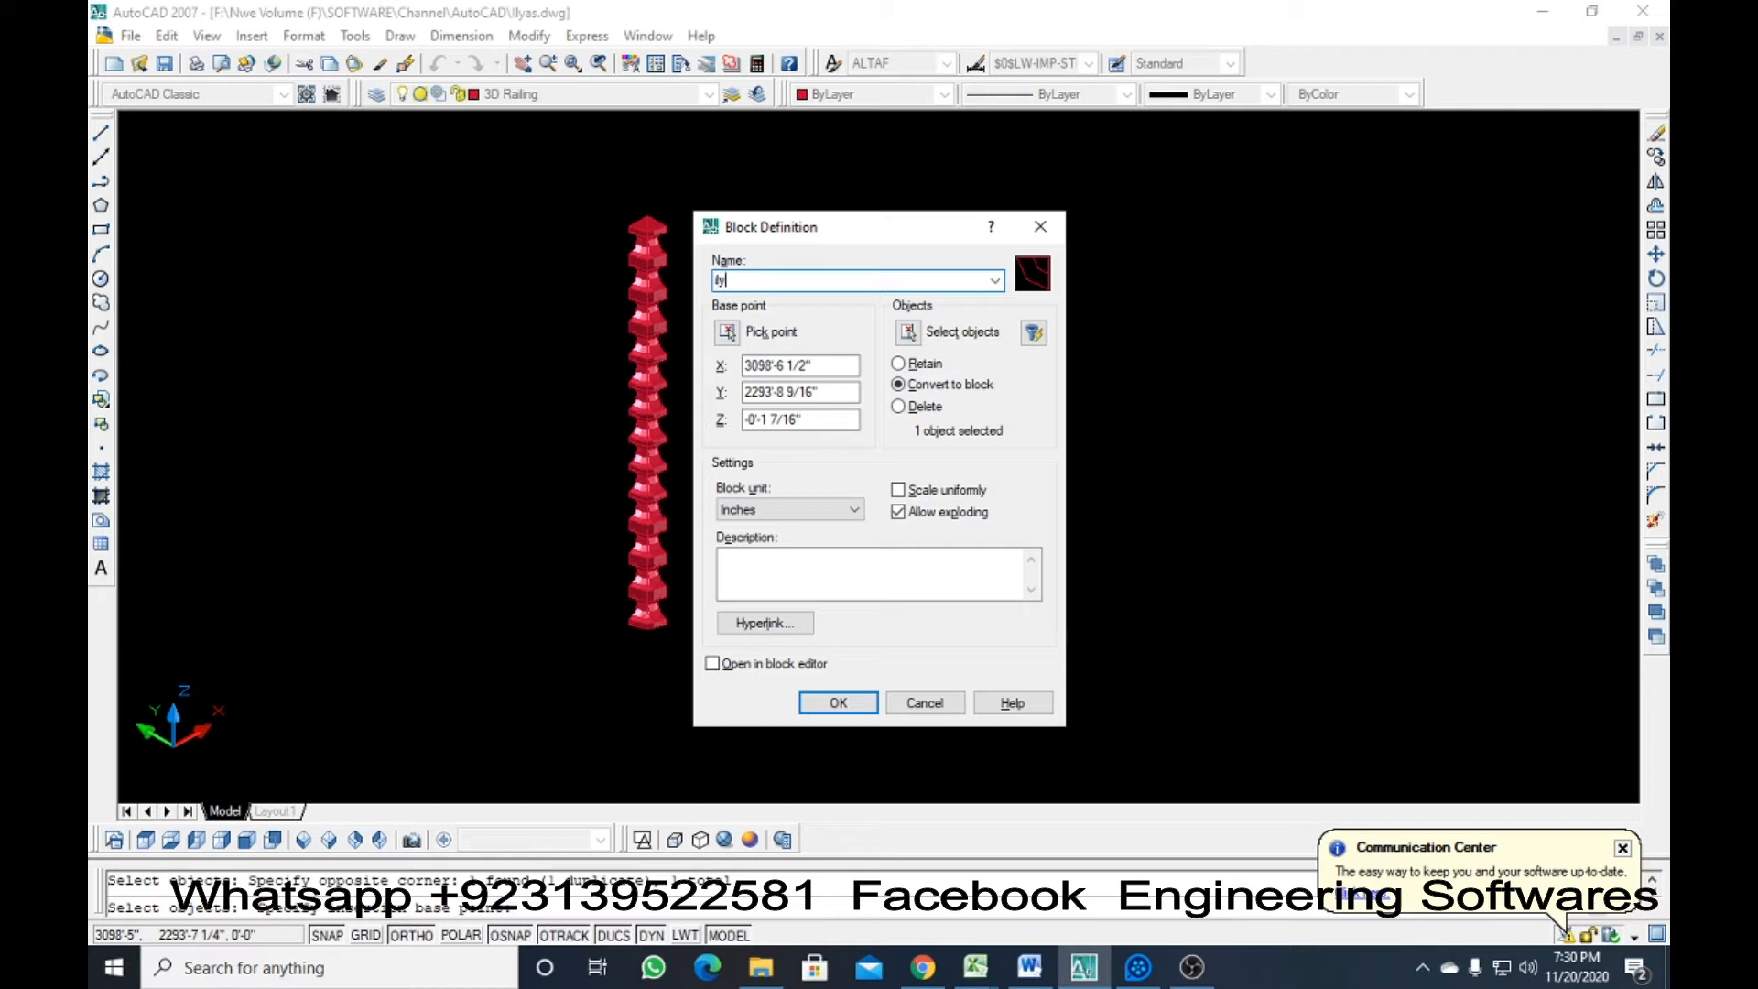
pyautogui.click(838, 702)
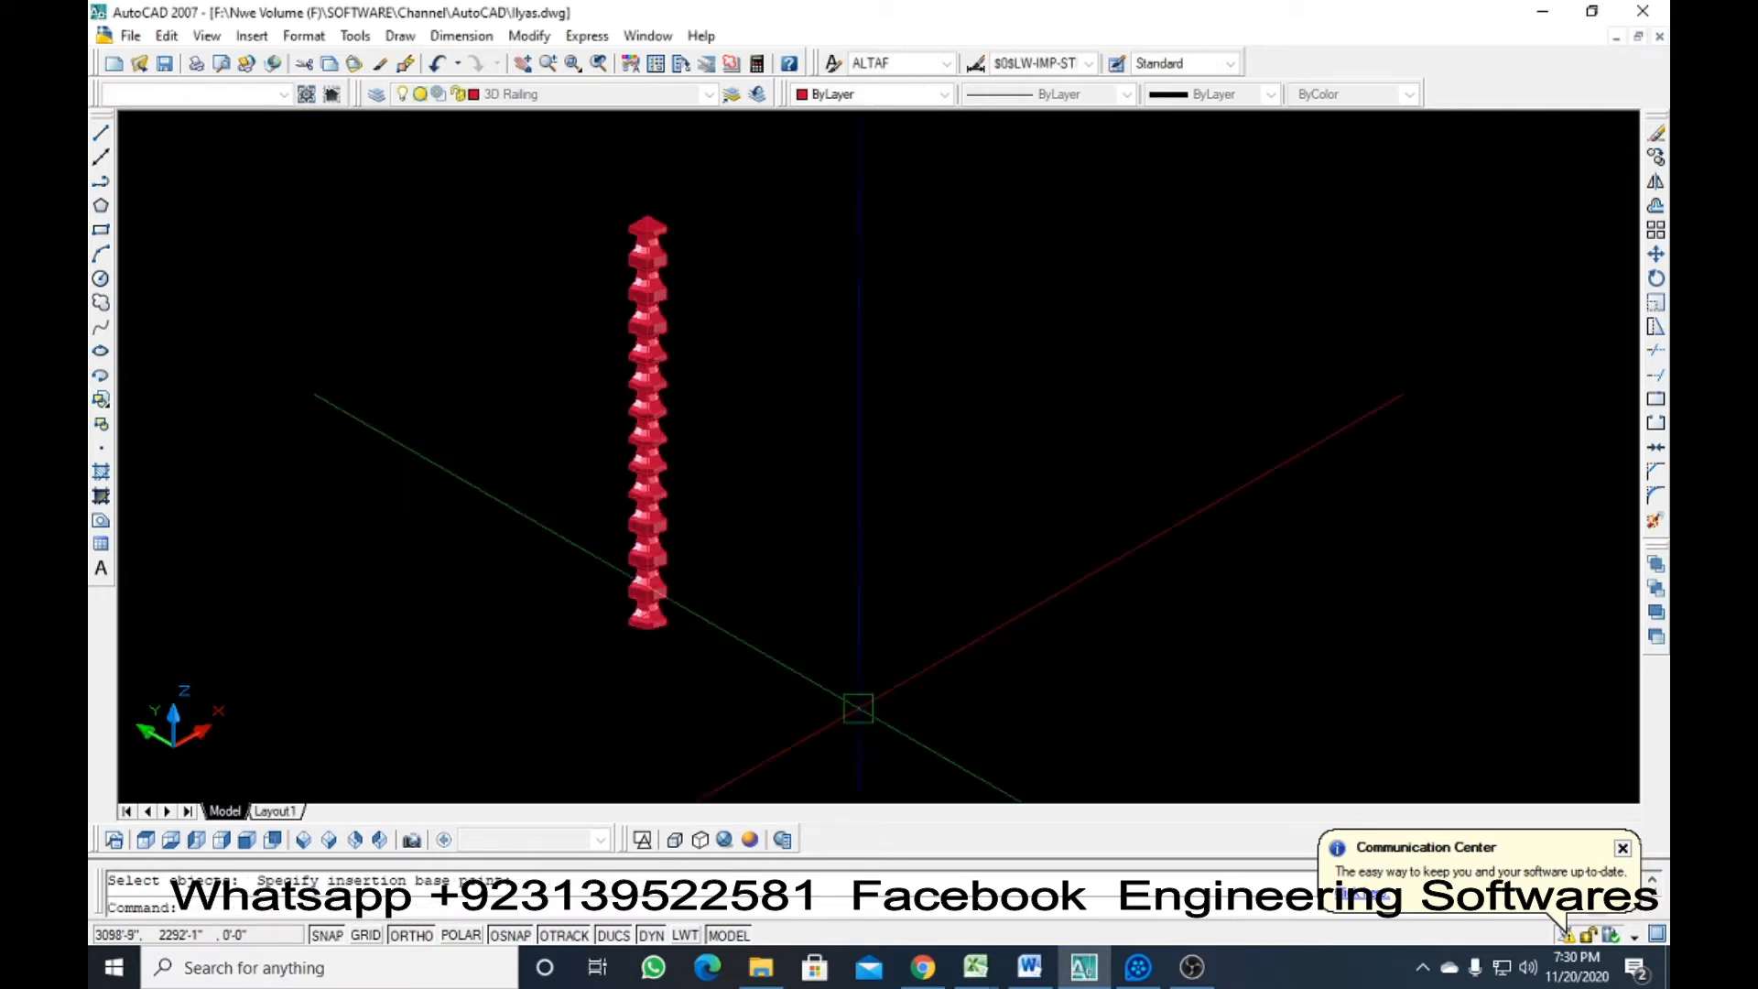
# Erase the baluster from the drawing, leaving only its block definition
pyautogui.click(787, 320)
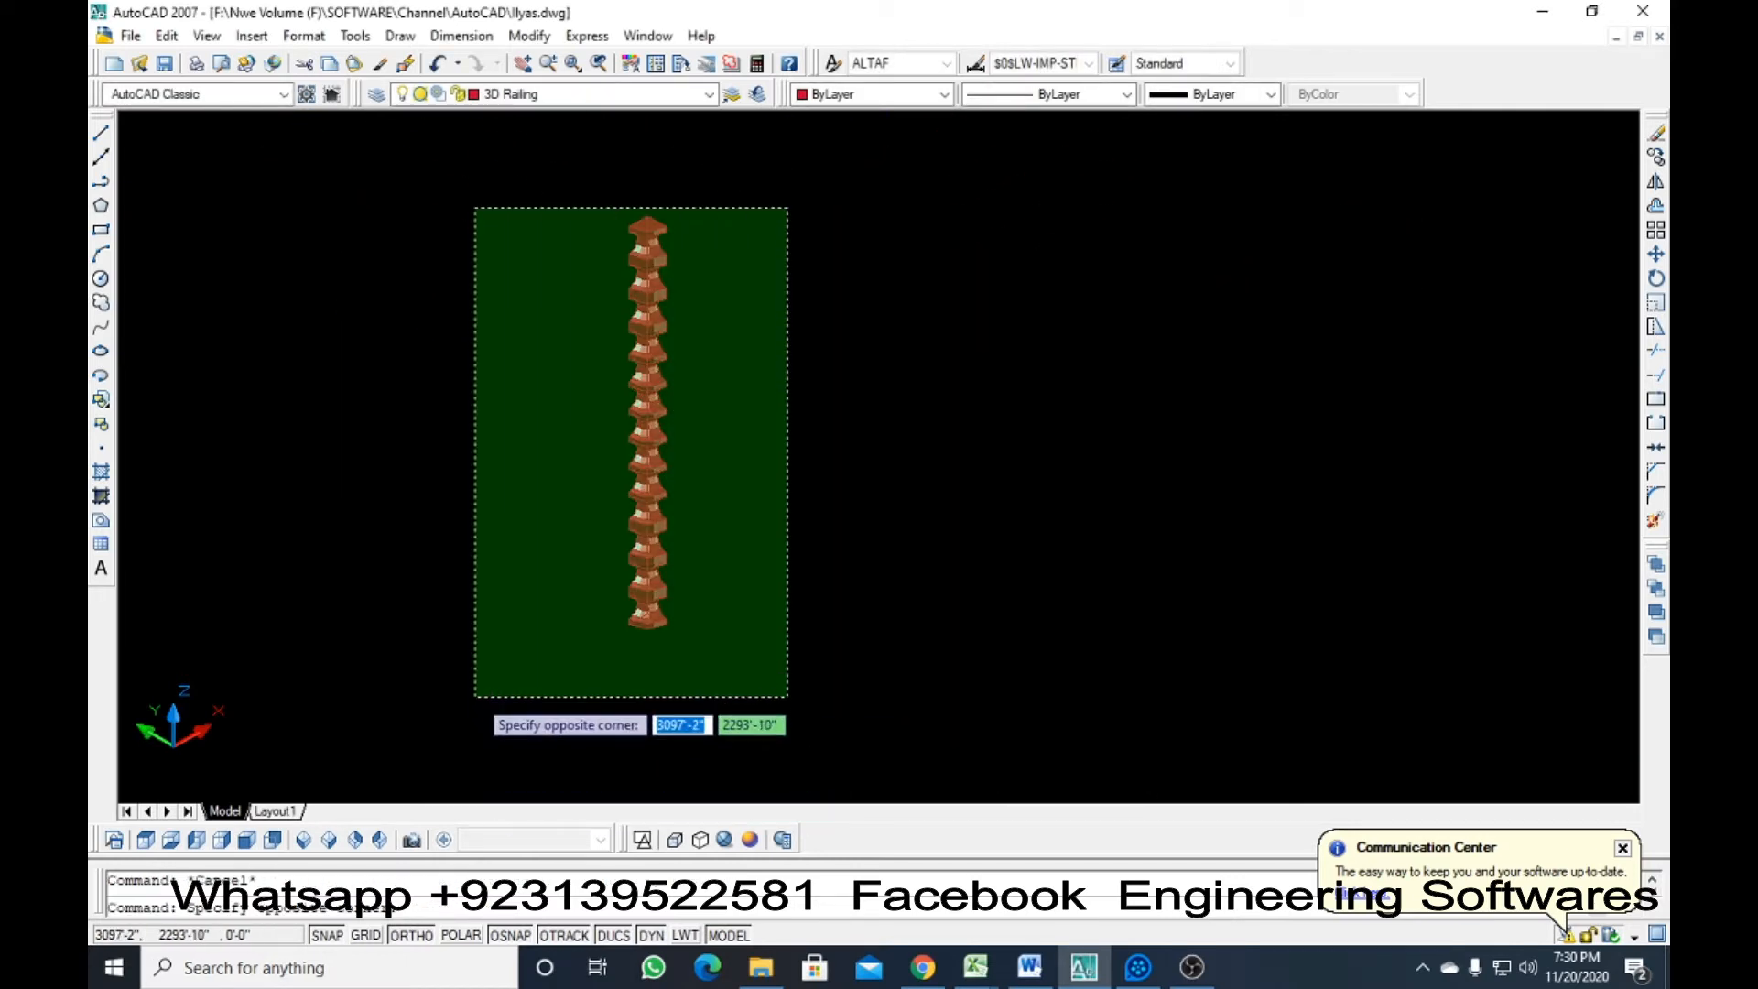
pyautogui.click(481, 687)
pyautogui.press('Delete')
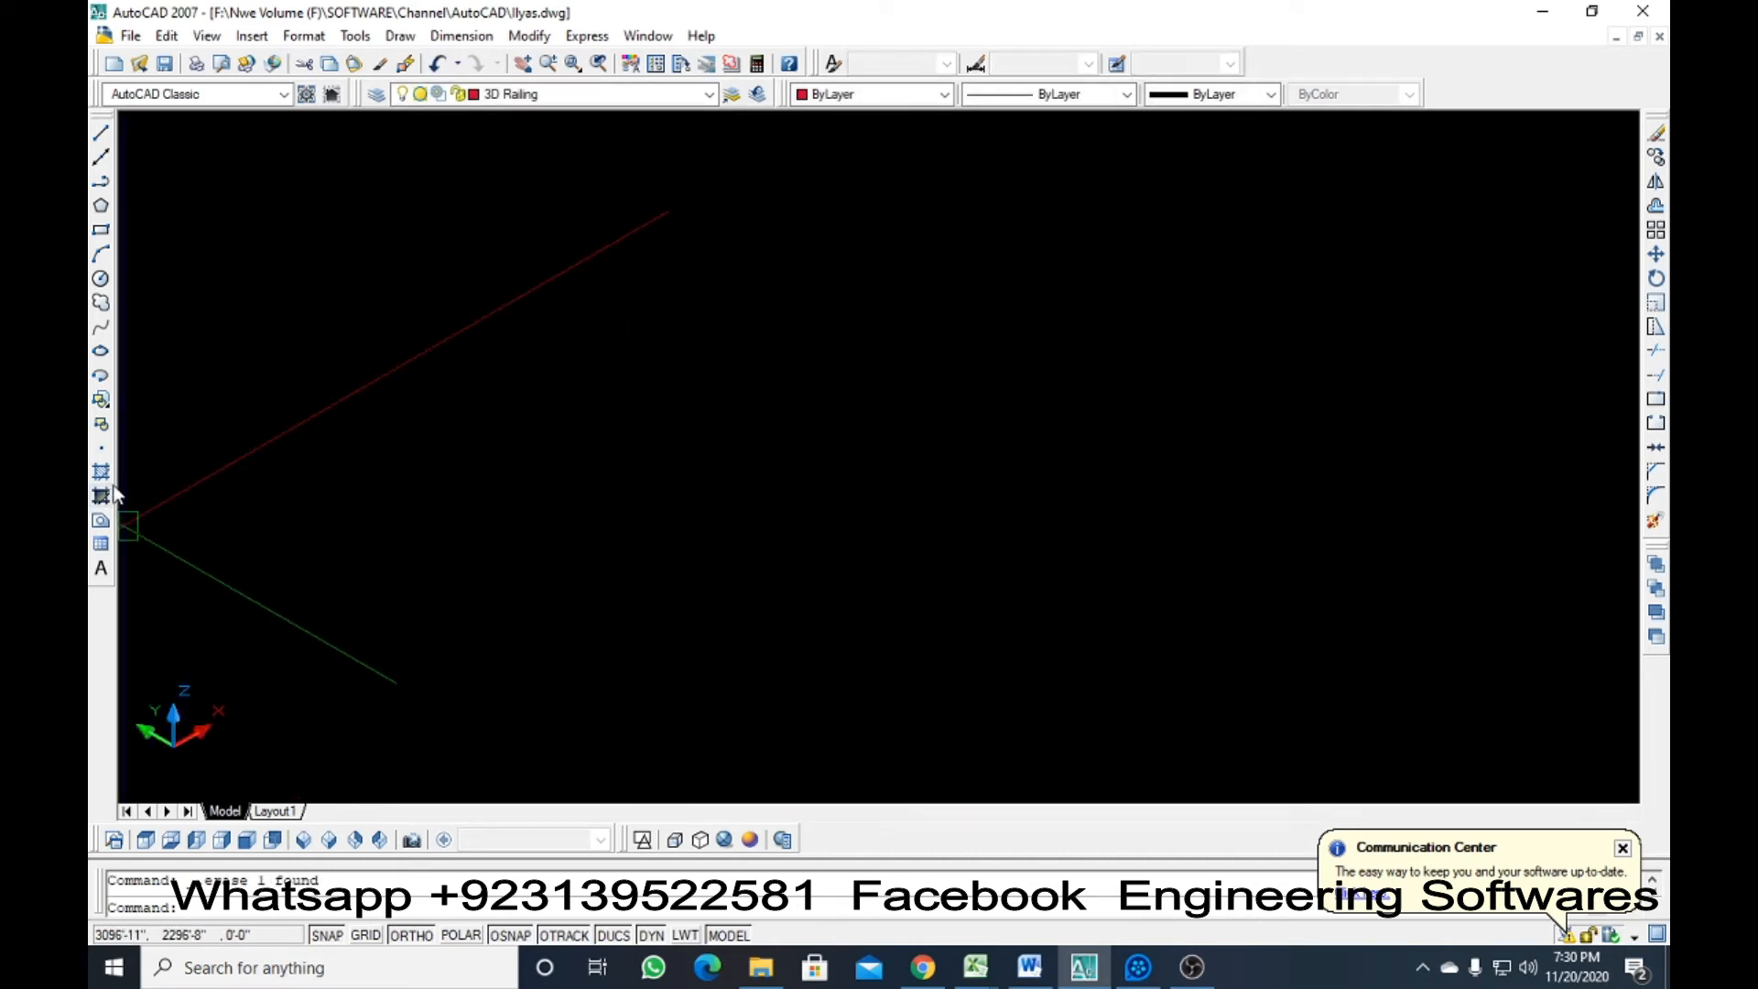
# Look up the "ily" block in the list of insertable blocks without inserting it
pyautogui.click(101, 400)
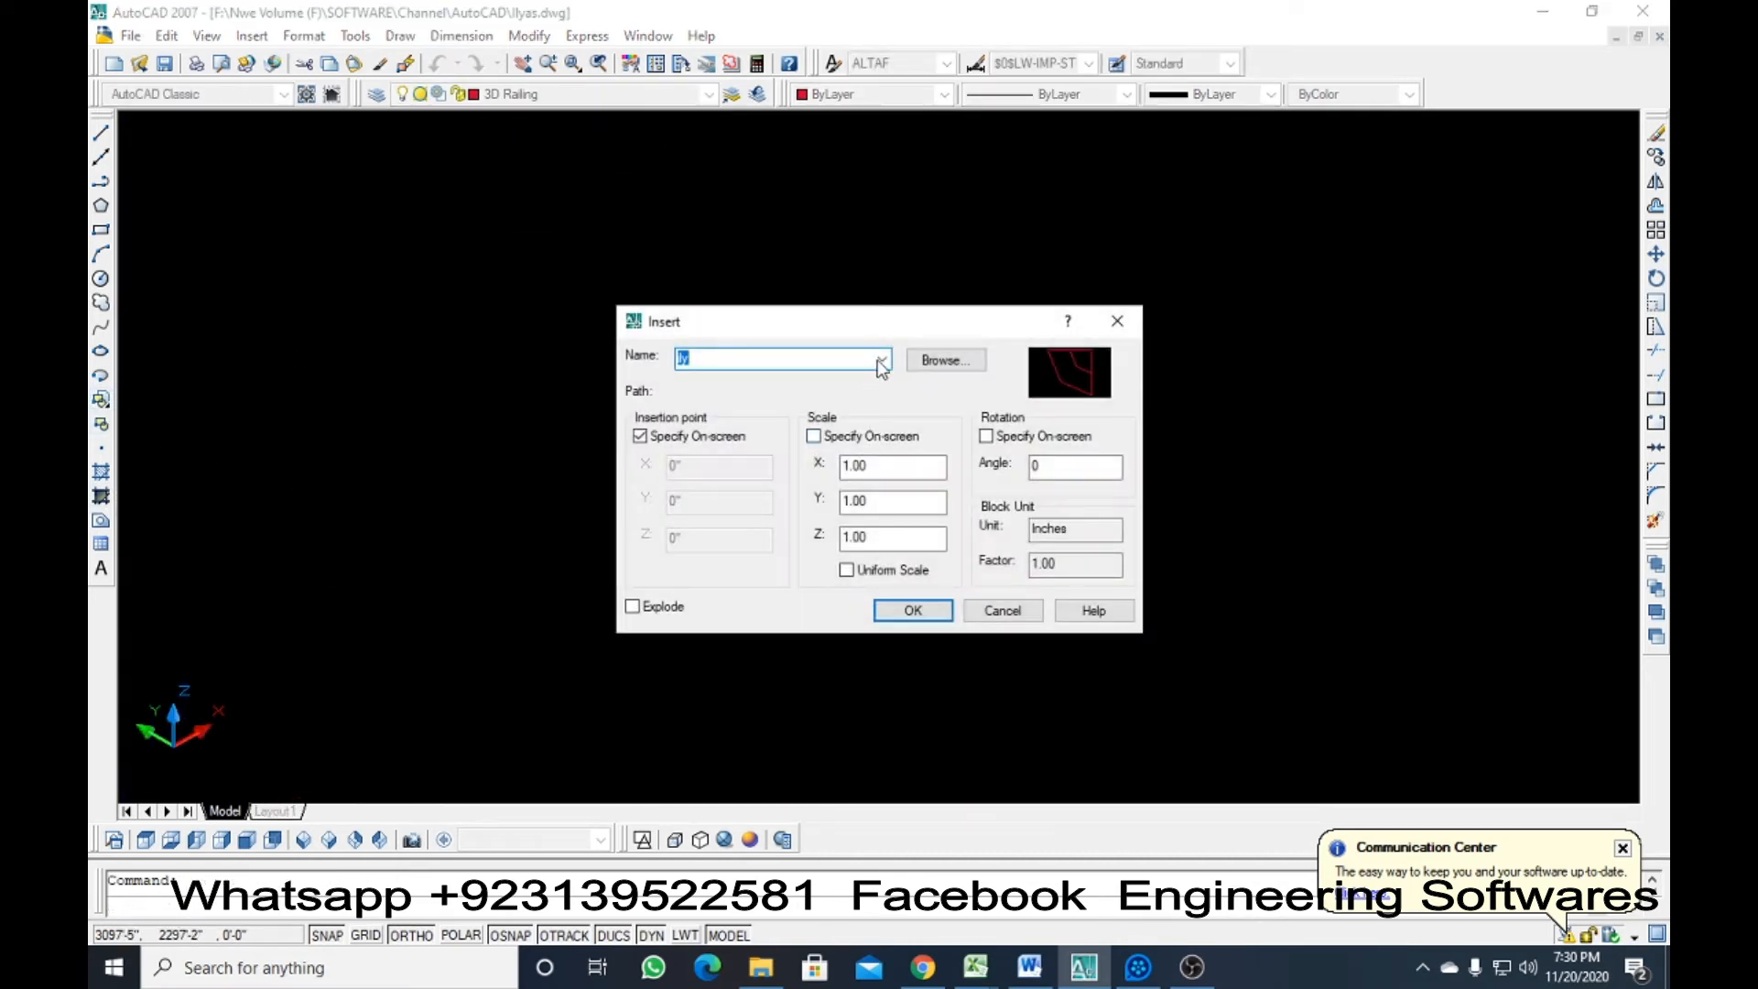
pyautogui.click(884, 360)
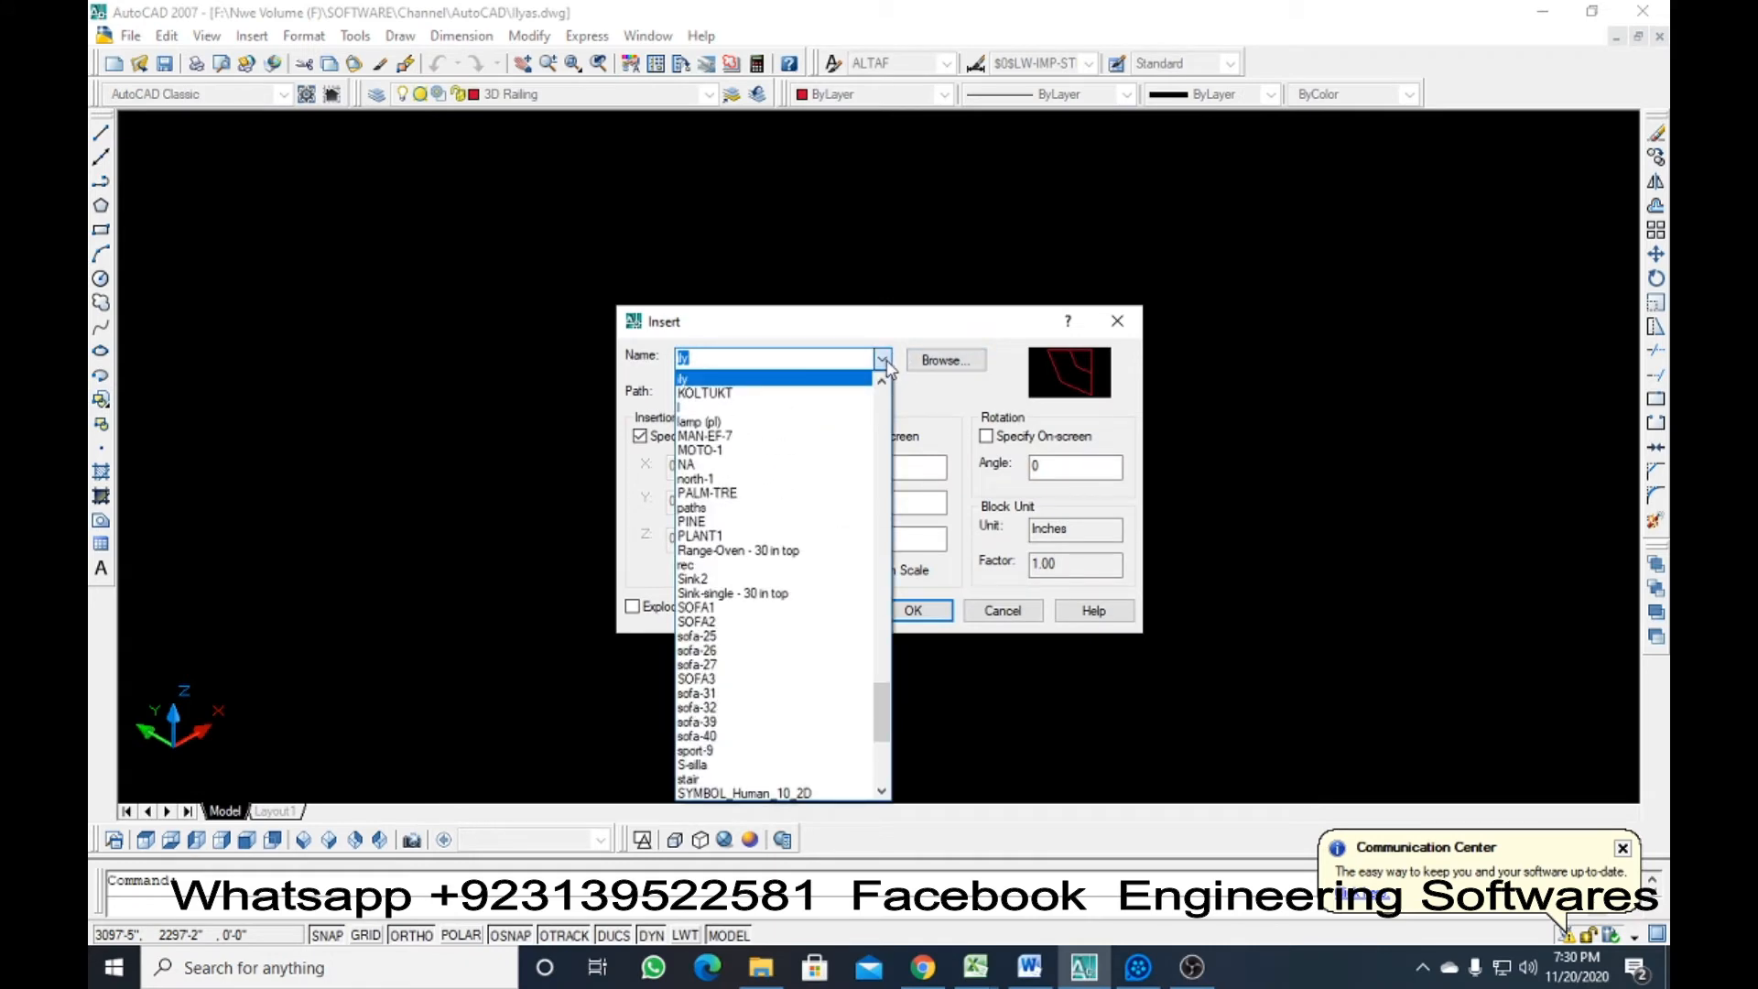
pyautogui.press('Escape')
pyautogui.press('Escape')
pyautogui.press('Escape')
# Copy the thin roof outline polyline next to the orange parapet into the empty area beside it
pyautogui.scroll(-3, 541, 510)
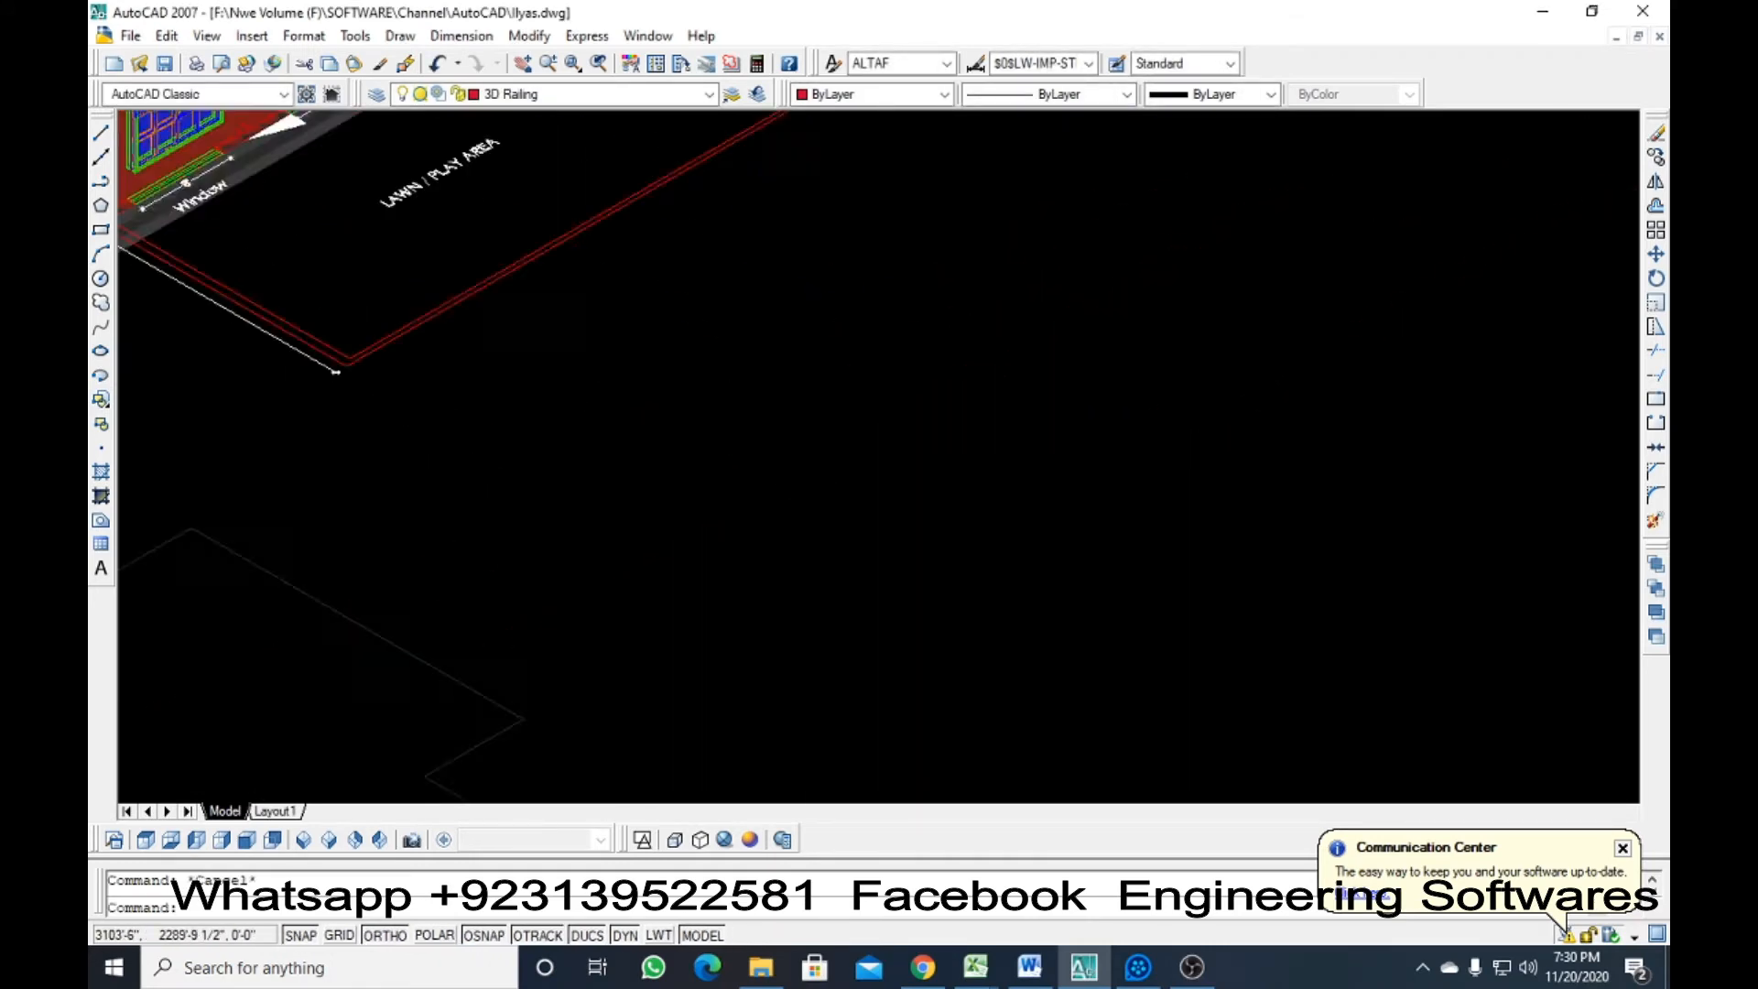
pyautogui.scroll(-5, 832, 518)
pyautogui.moveTo(831, 718); pyautogui.dragTo(810, 485, button='middle')
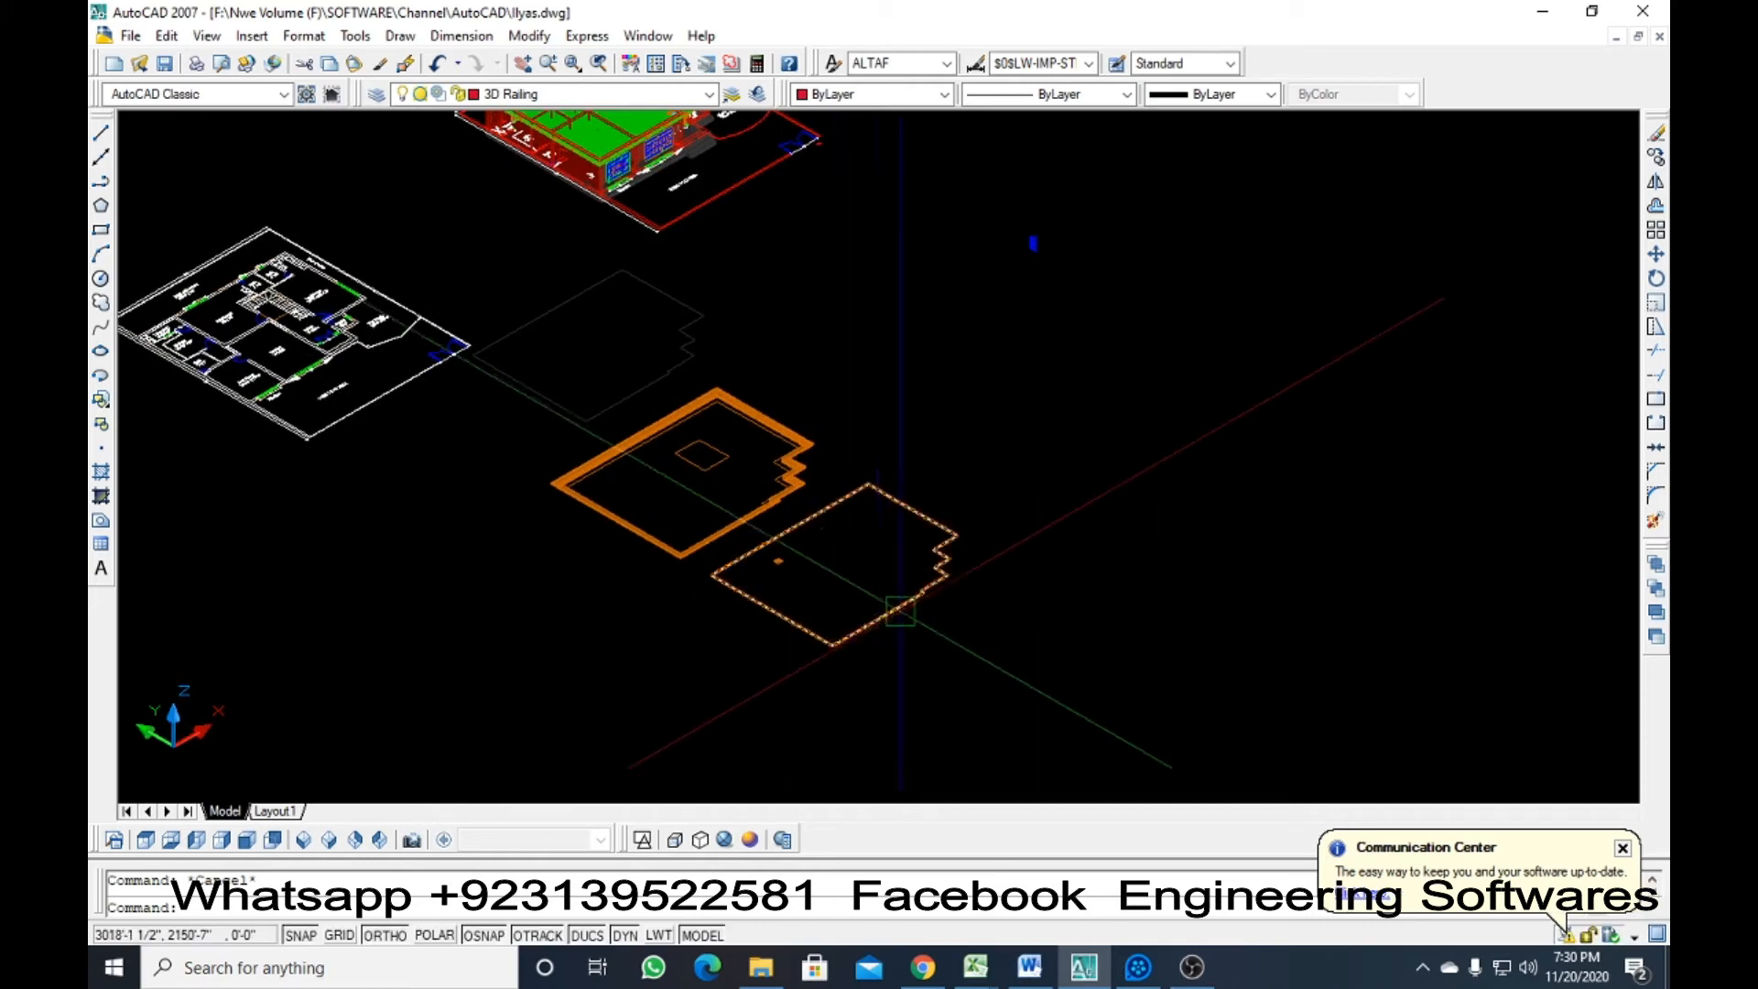
pyautogui.scroll(5, 900, 611)
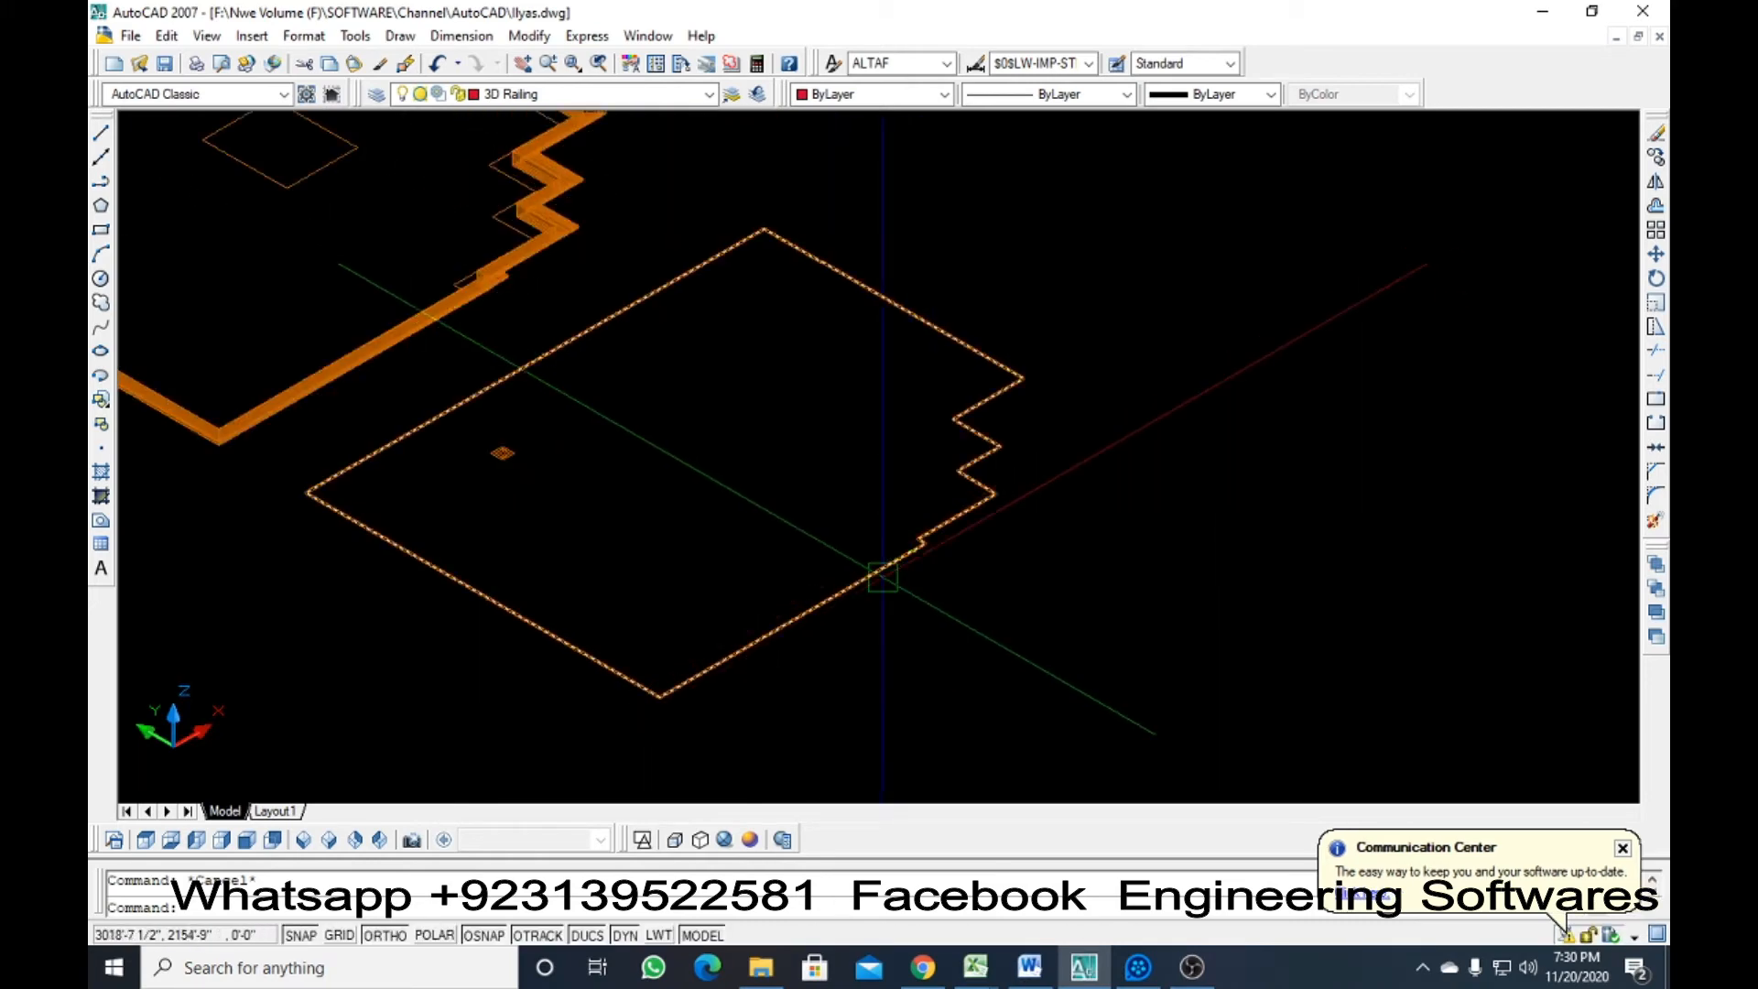
pyautogui.scroll(-5, 882, 577)
pyautogui.write('co')
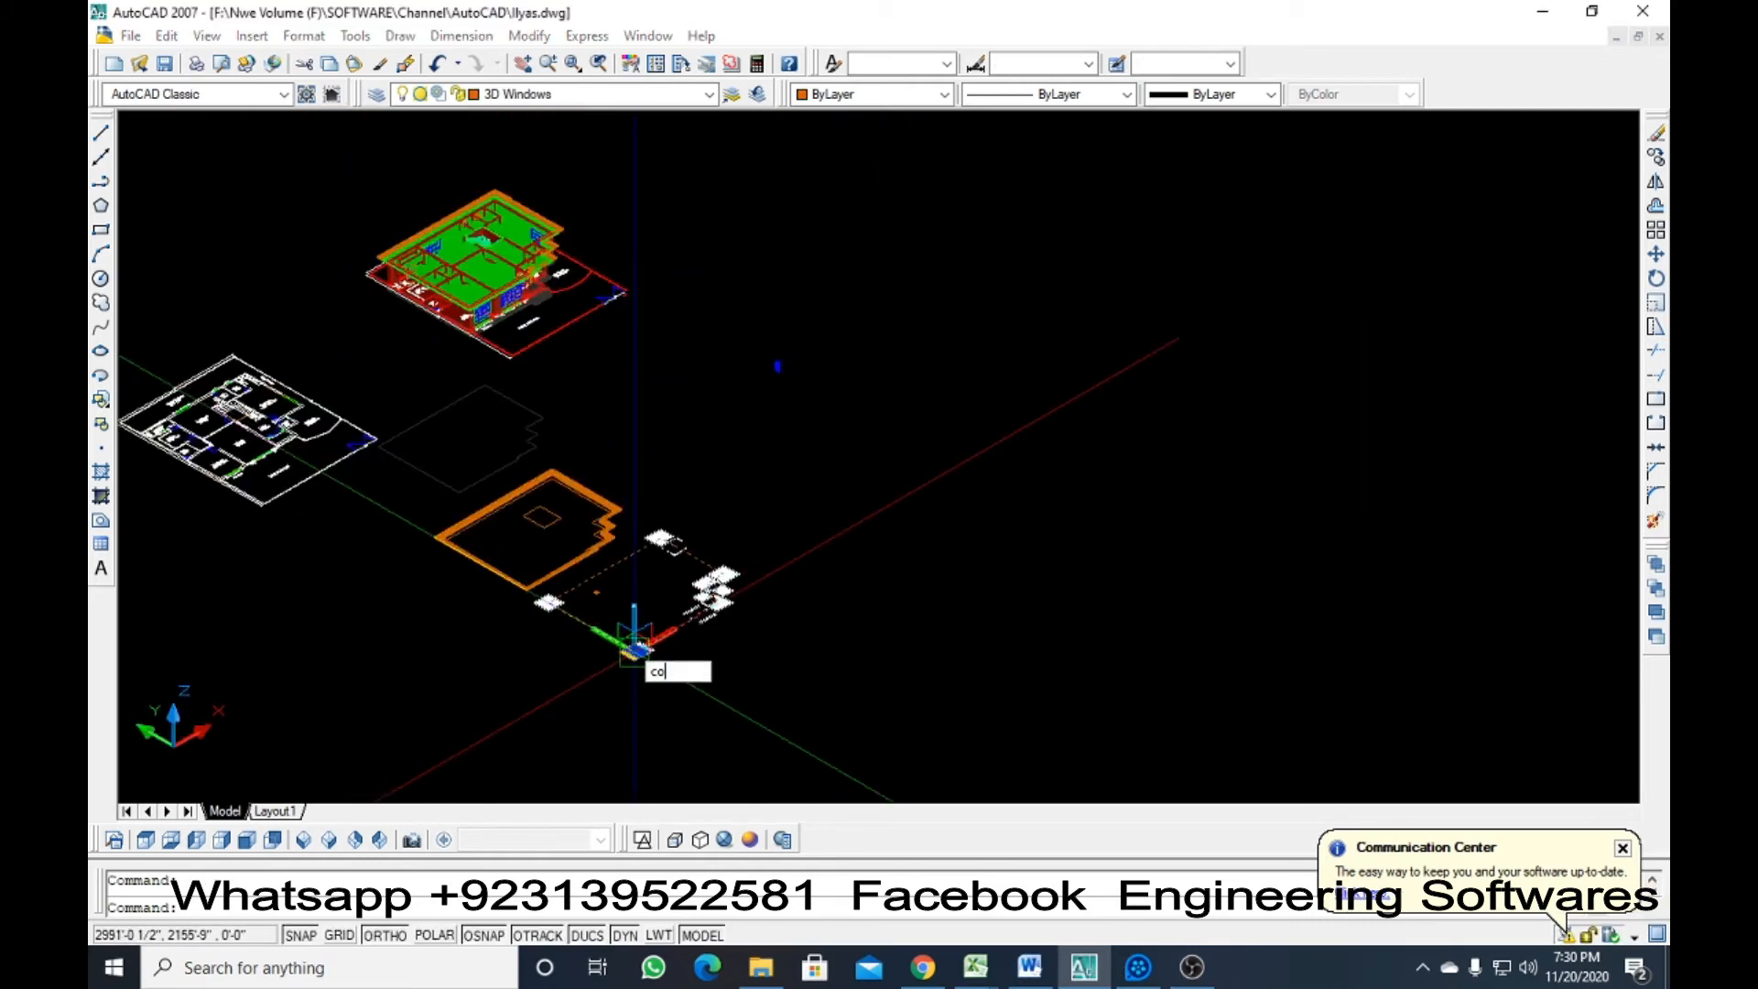
pyautogui.press('Return')
pyautogui.click(609, 657)
pyautogui.click(820, 535)
pyautogui.press('Escape')
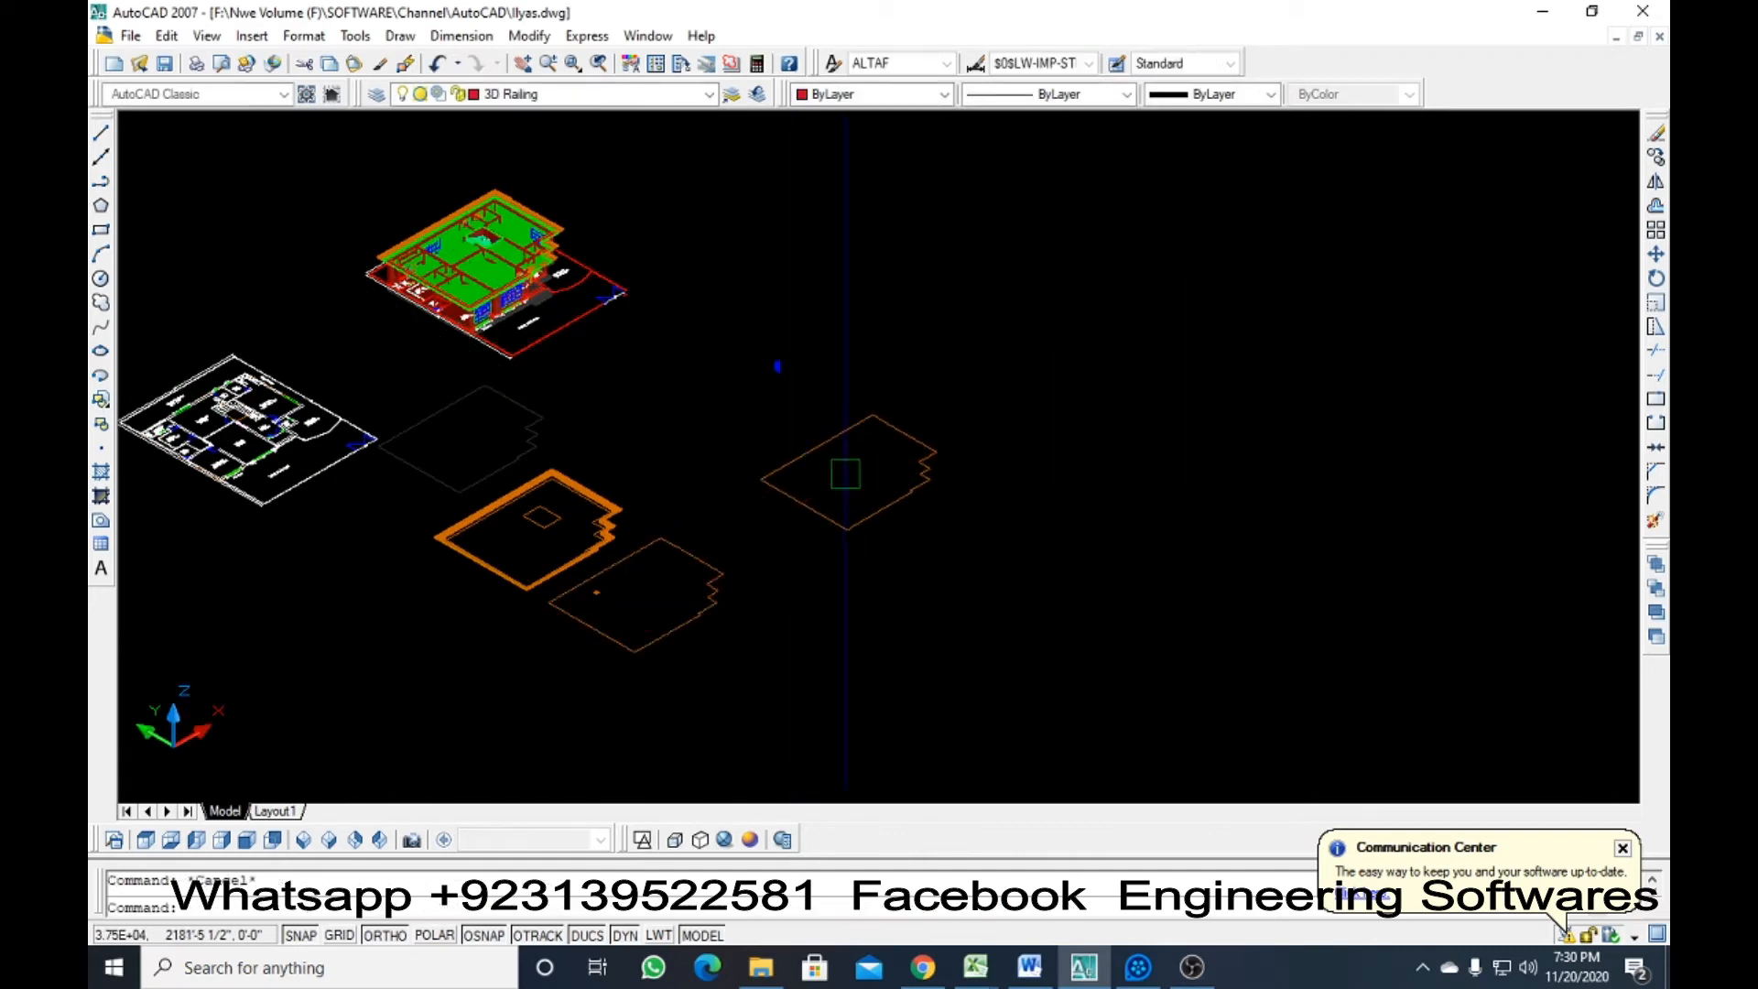
# Copy the thin outline inside the orange parapet into the empty area between the parapet and the earlier outline copy
pyautogui.scroll(2, 845, 473)
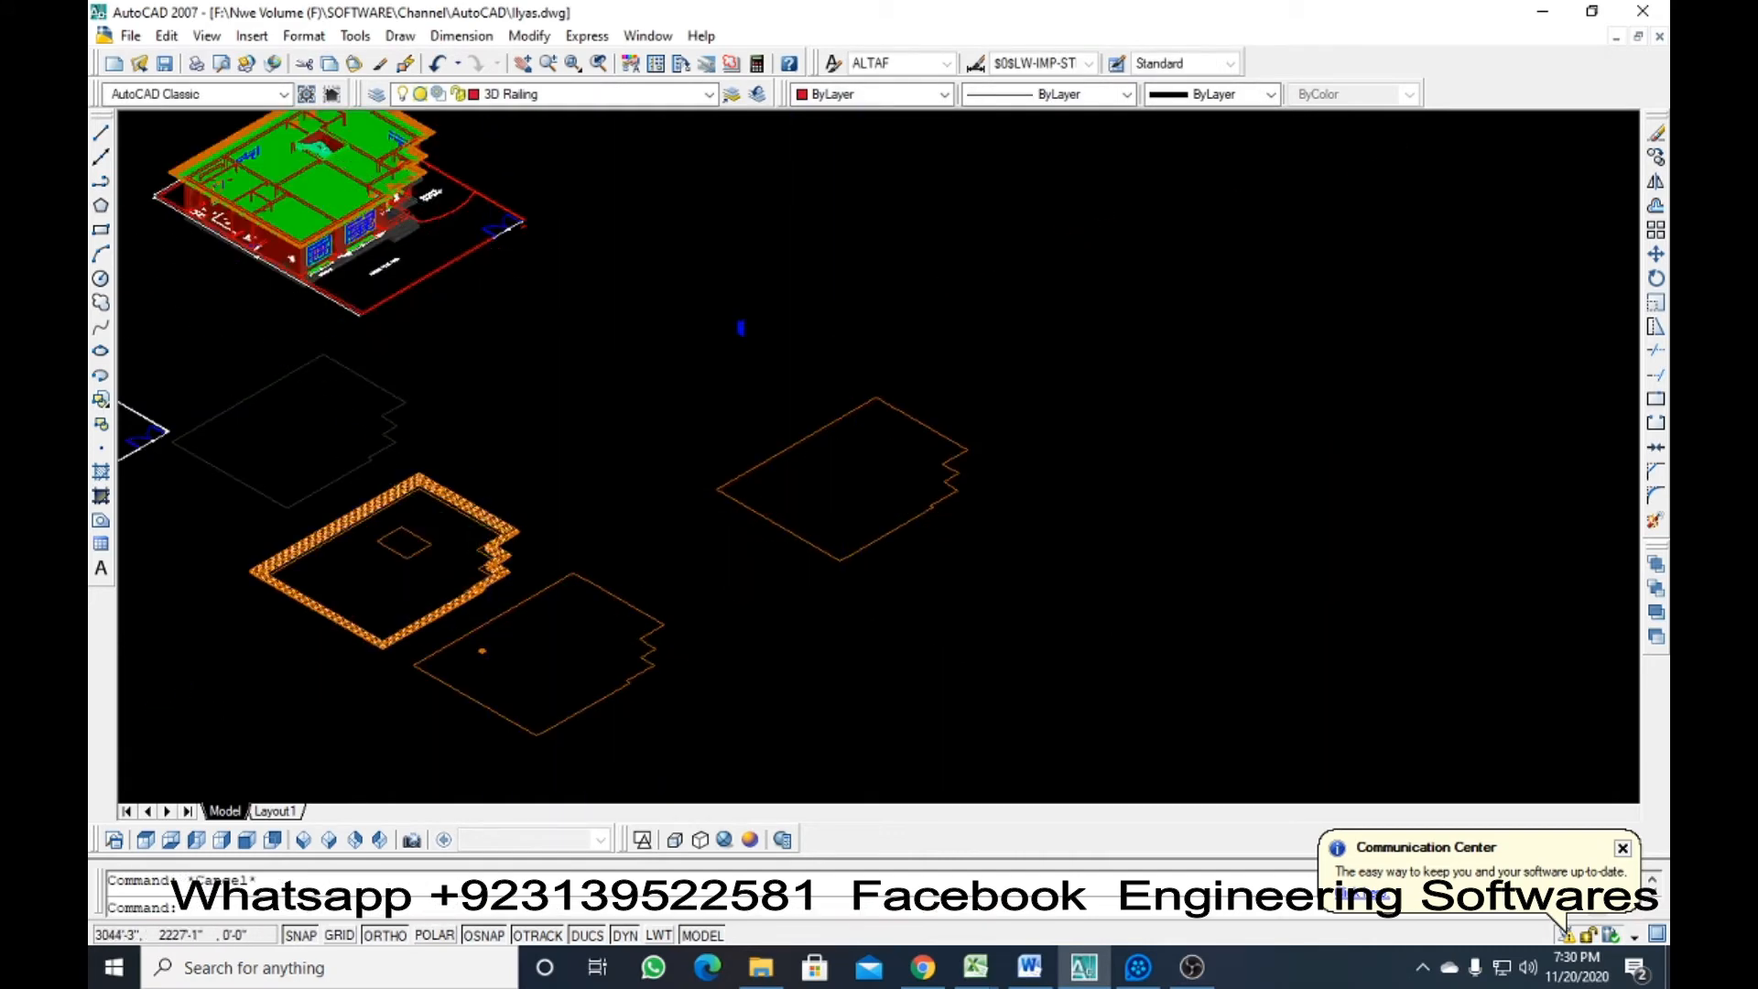
pyautogui.scroll(5, 486, 537)
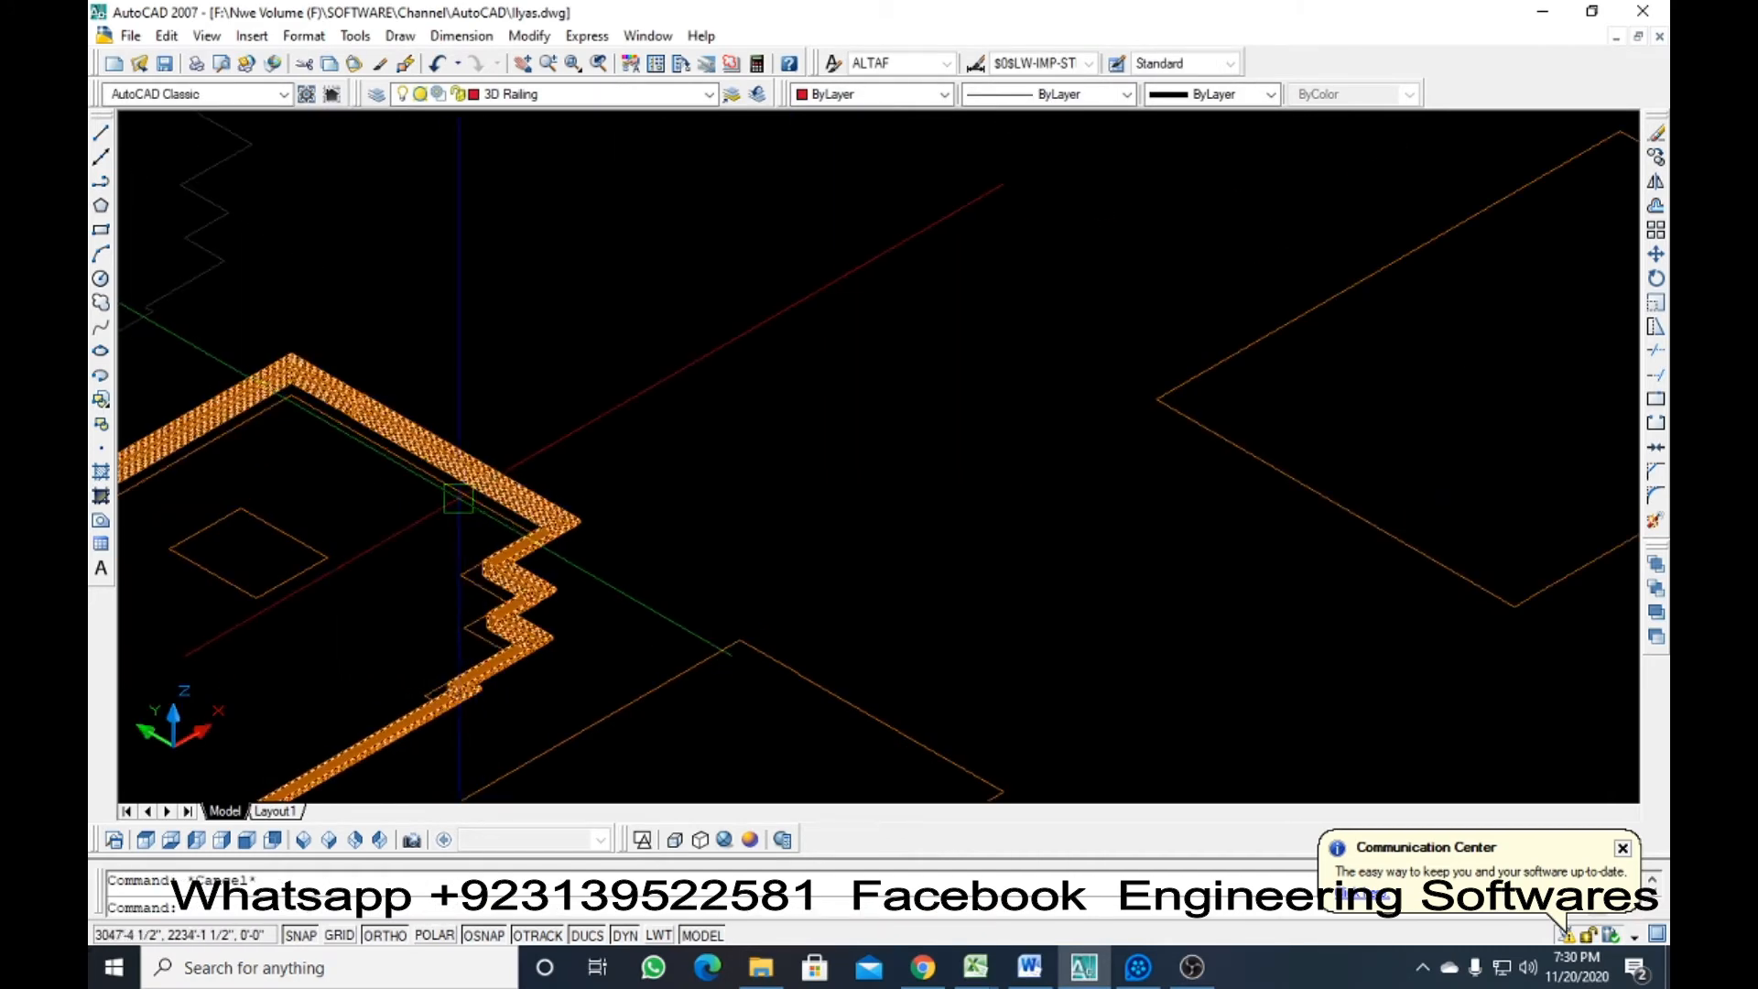
pyautogui.scroll(2, 458, 499)
pyautogui.click(449, 494)
pyautogui.scroll(-3, 476, 476)
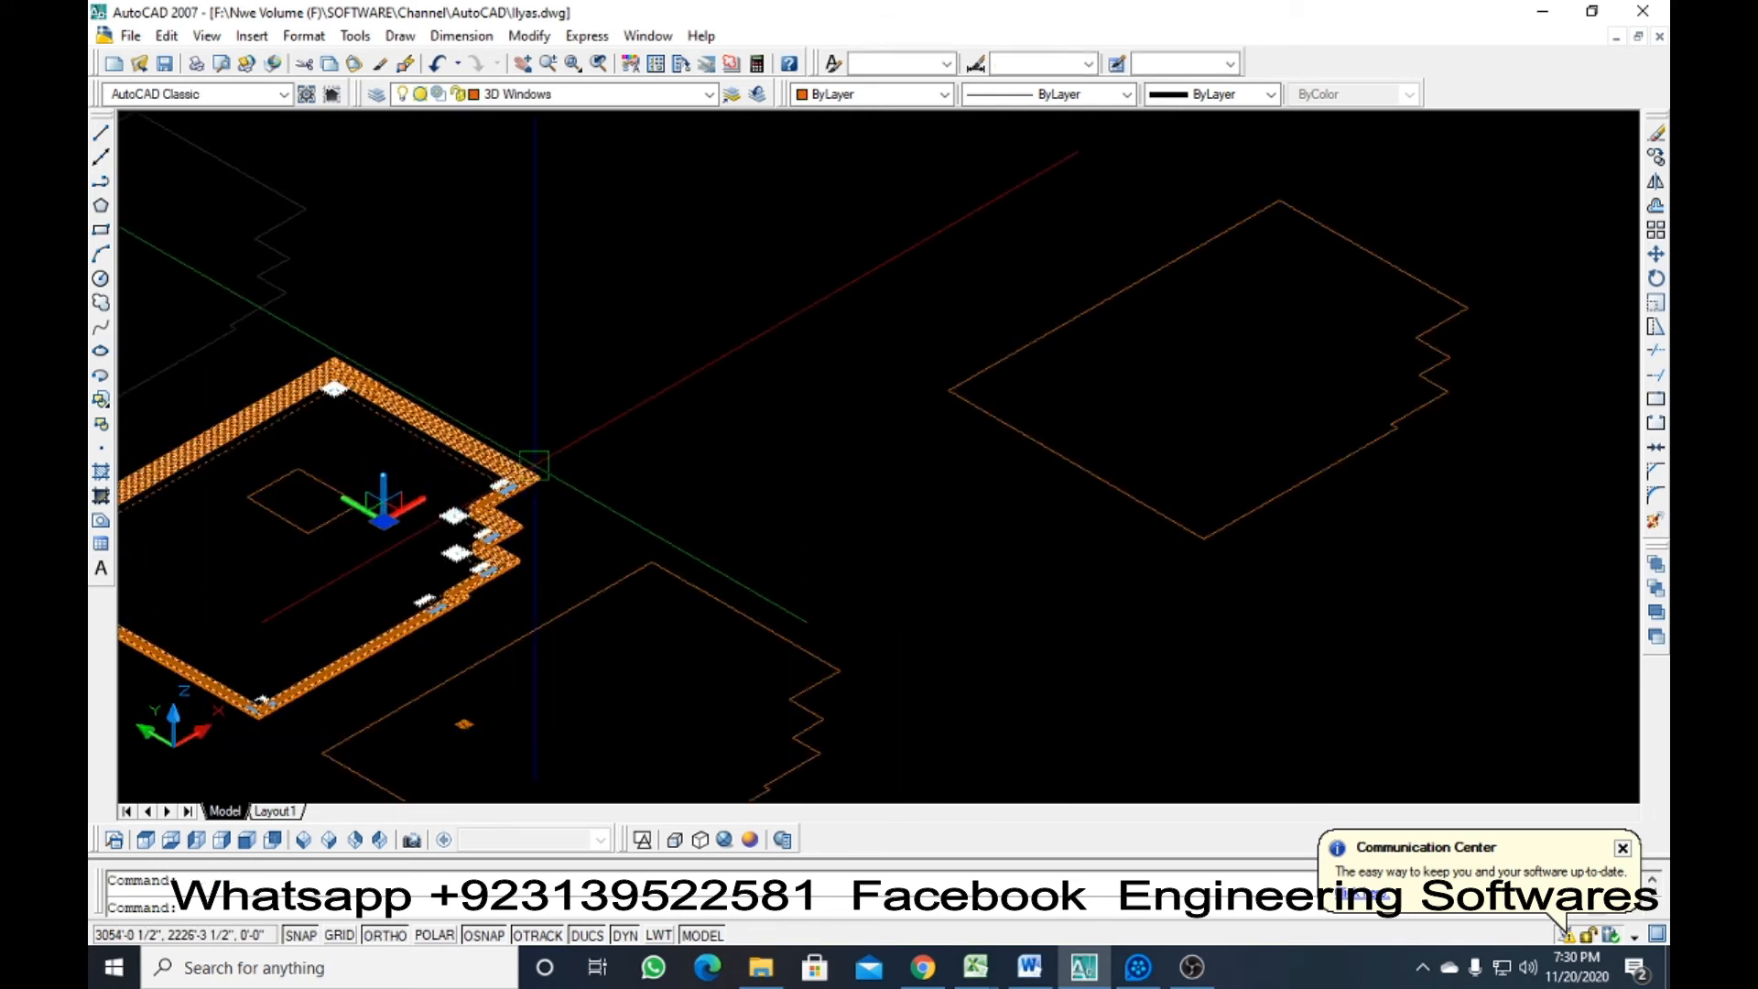
pyautogui.write('co')
pyautogui.press('Return')
pyautogui.click(536, 478)
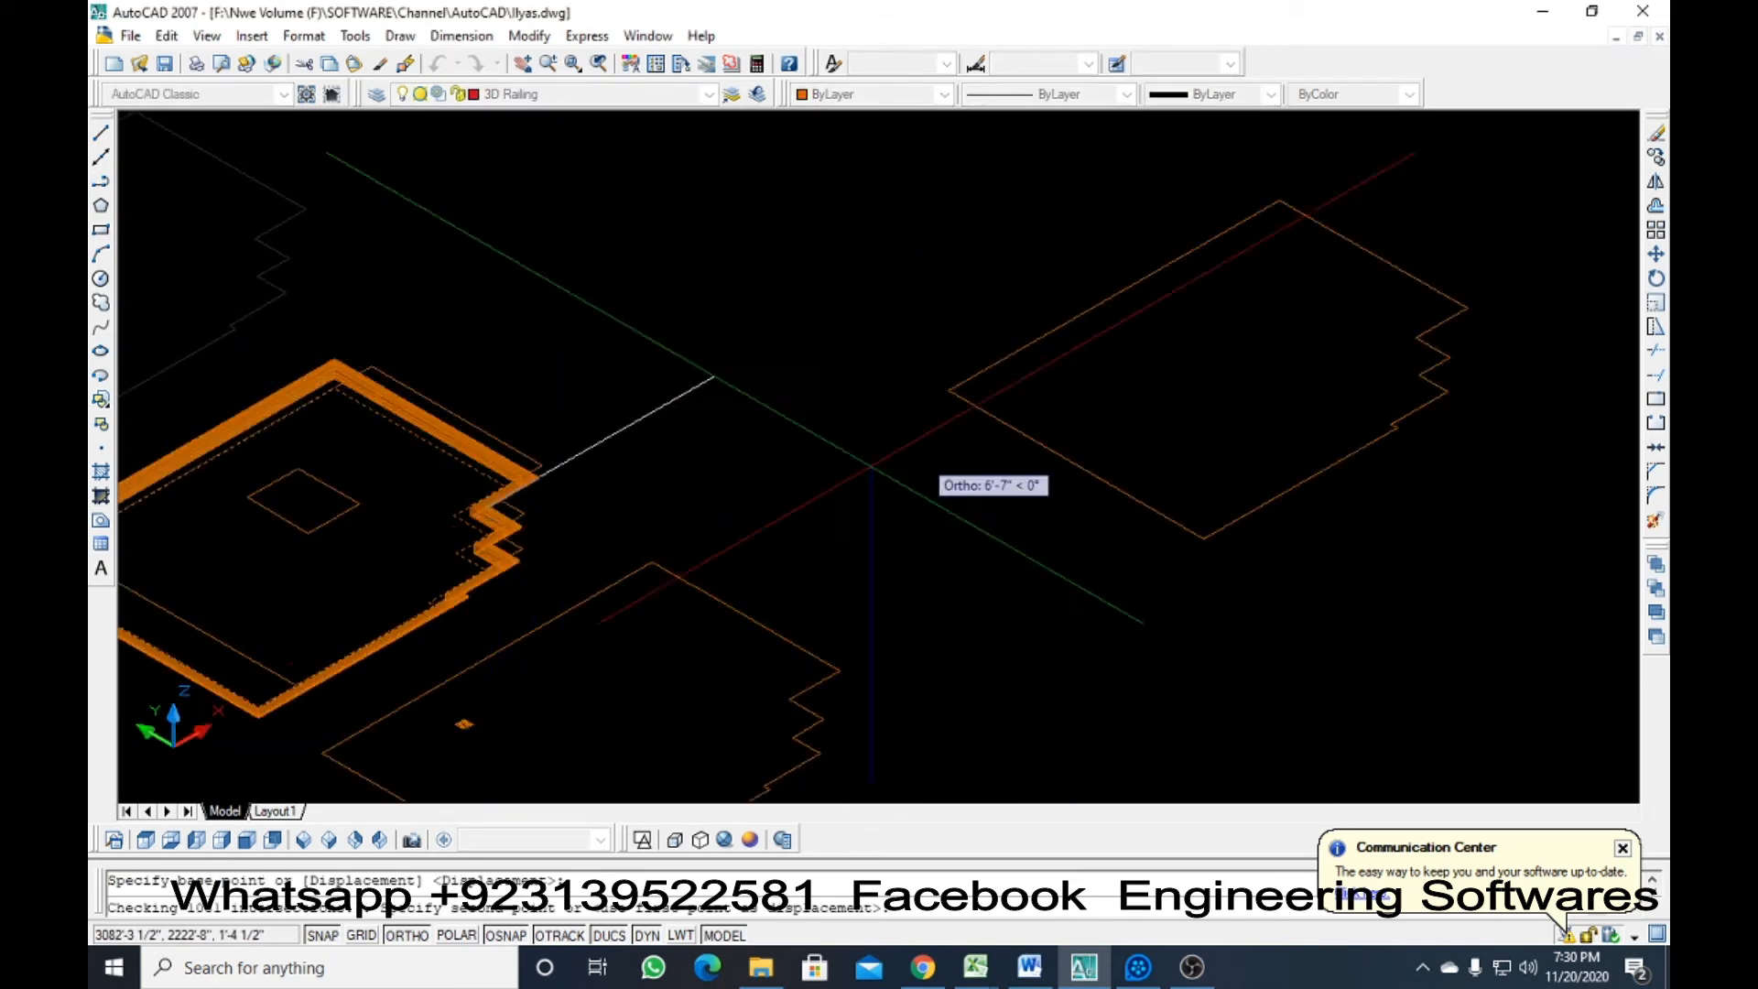
pyautogui.click(1263, 337)
pyautogui.press('Return')
# Try to move the earlier outline copy by its corner onto the matching corner of the new copy
pyautogui.click(1195, 437)
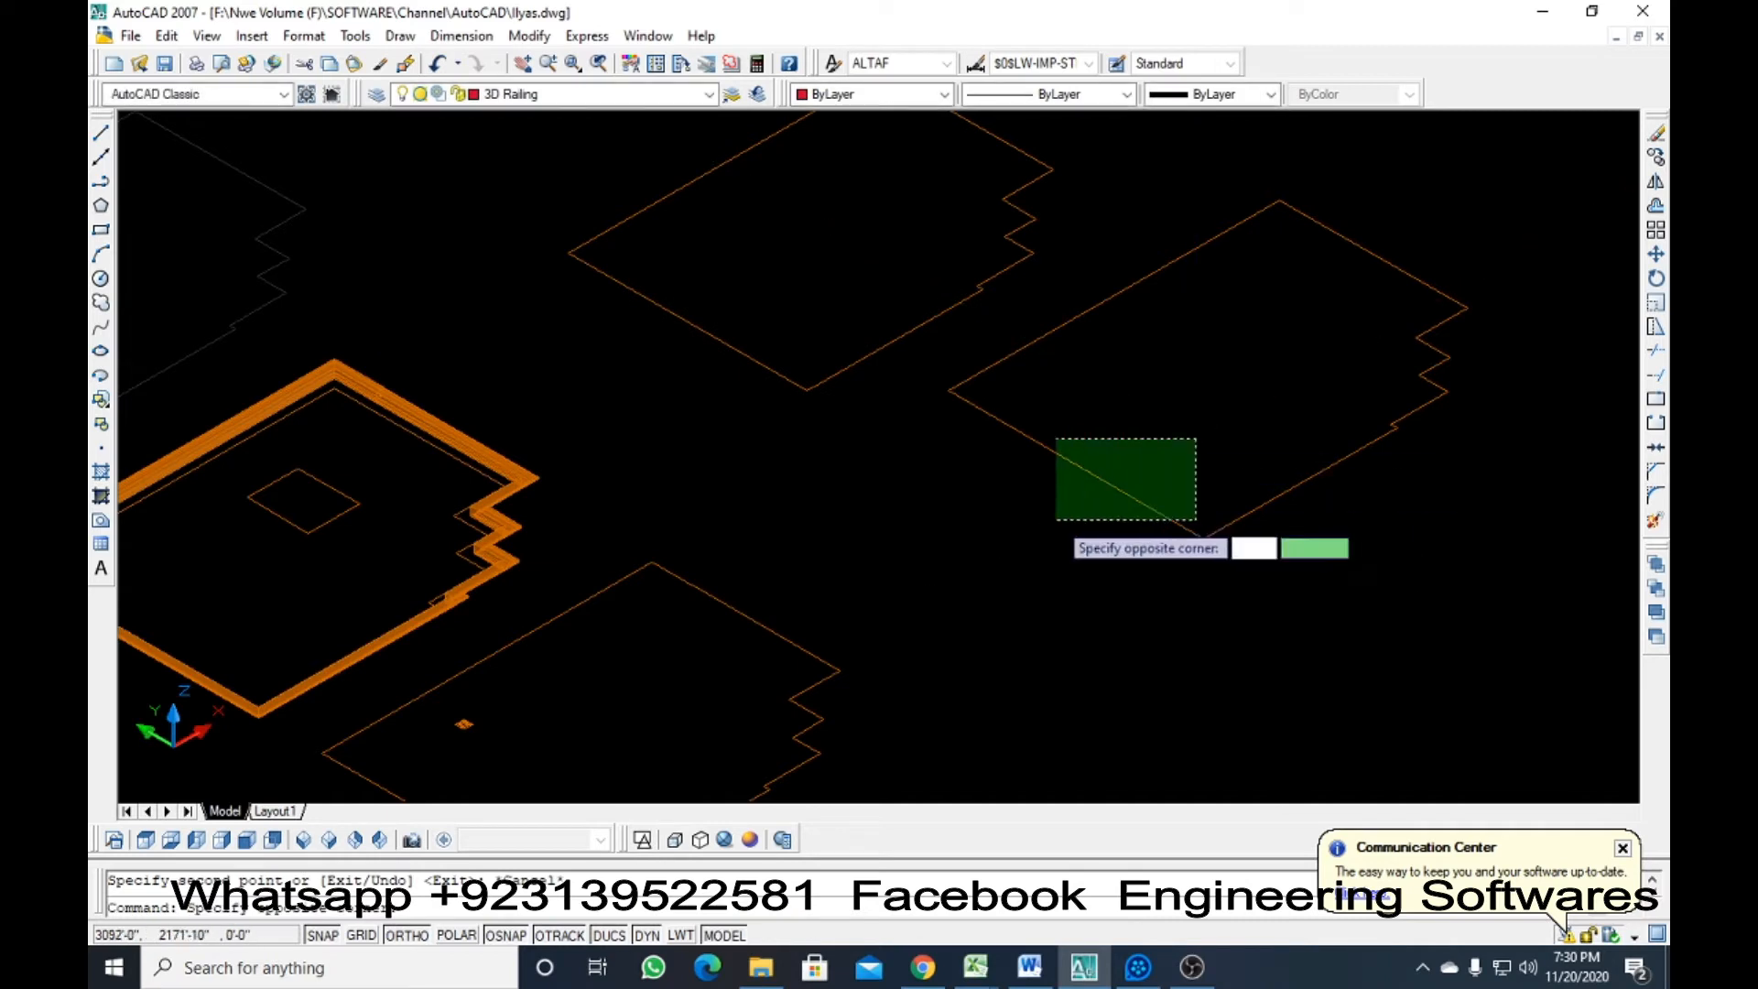
pyautogui.click(1054, 518)
pyautogui.write('m')
pyautogui.press('Return')
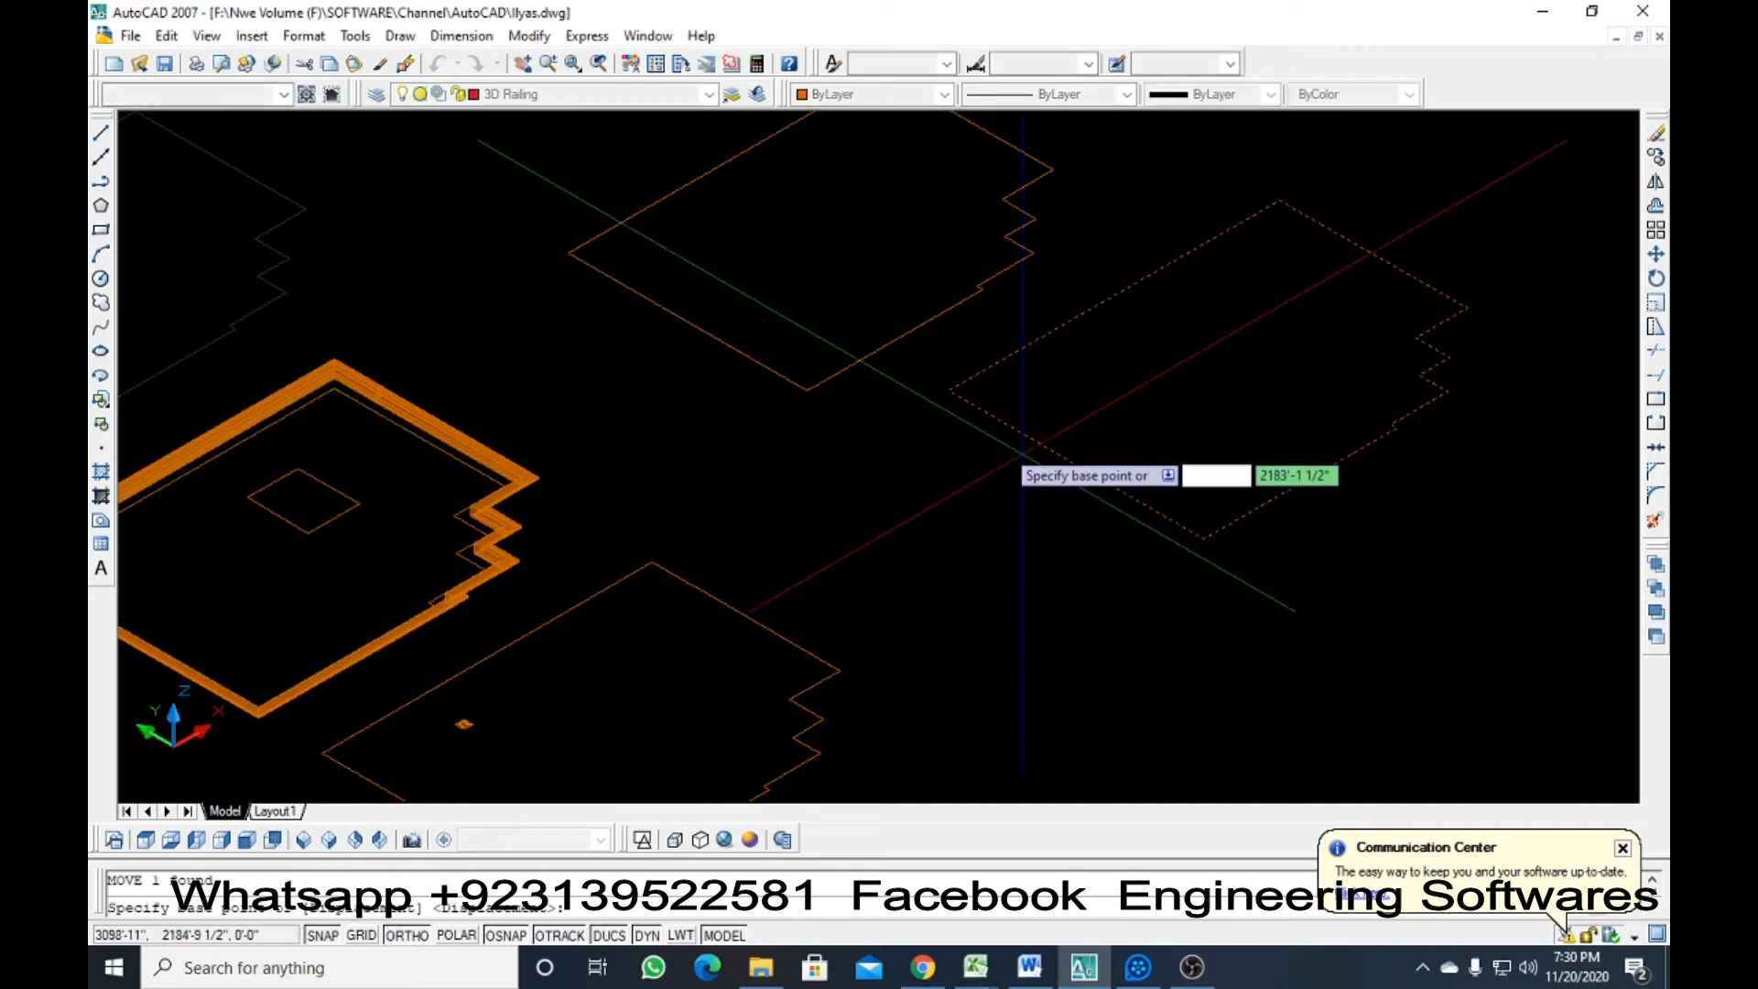
pyautogui.click(949, 391)
pyautogui.click(559, 256)
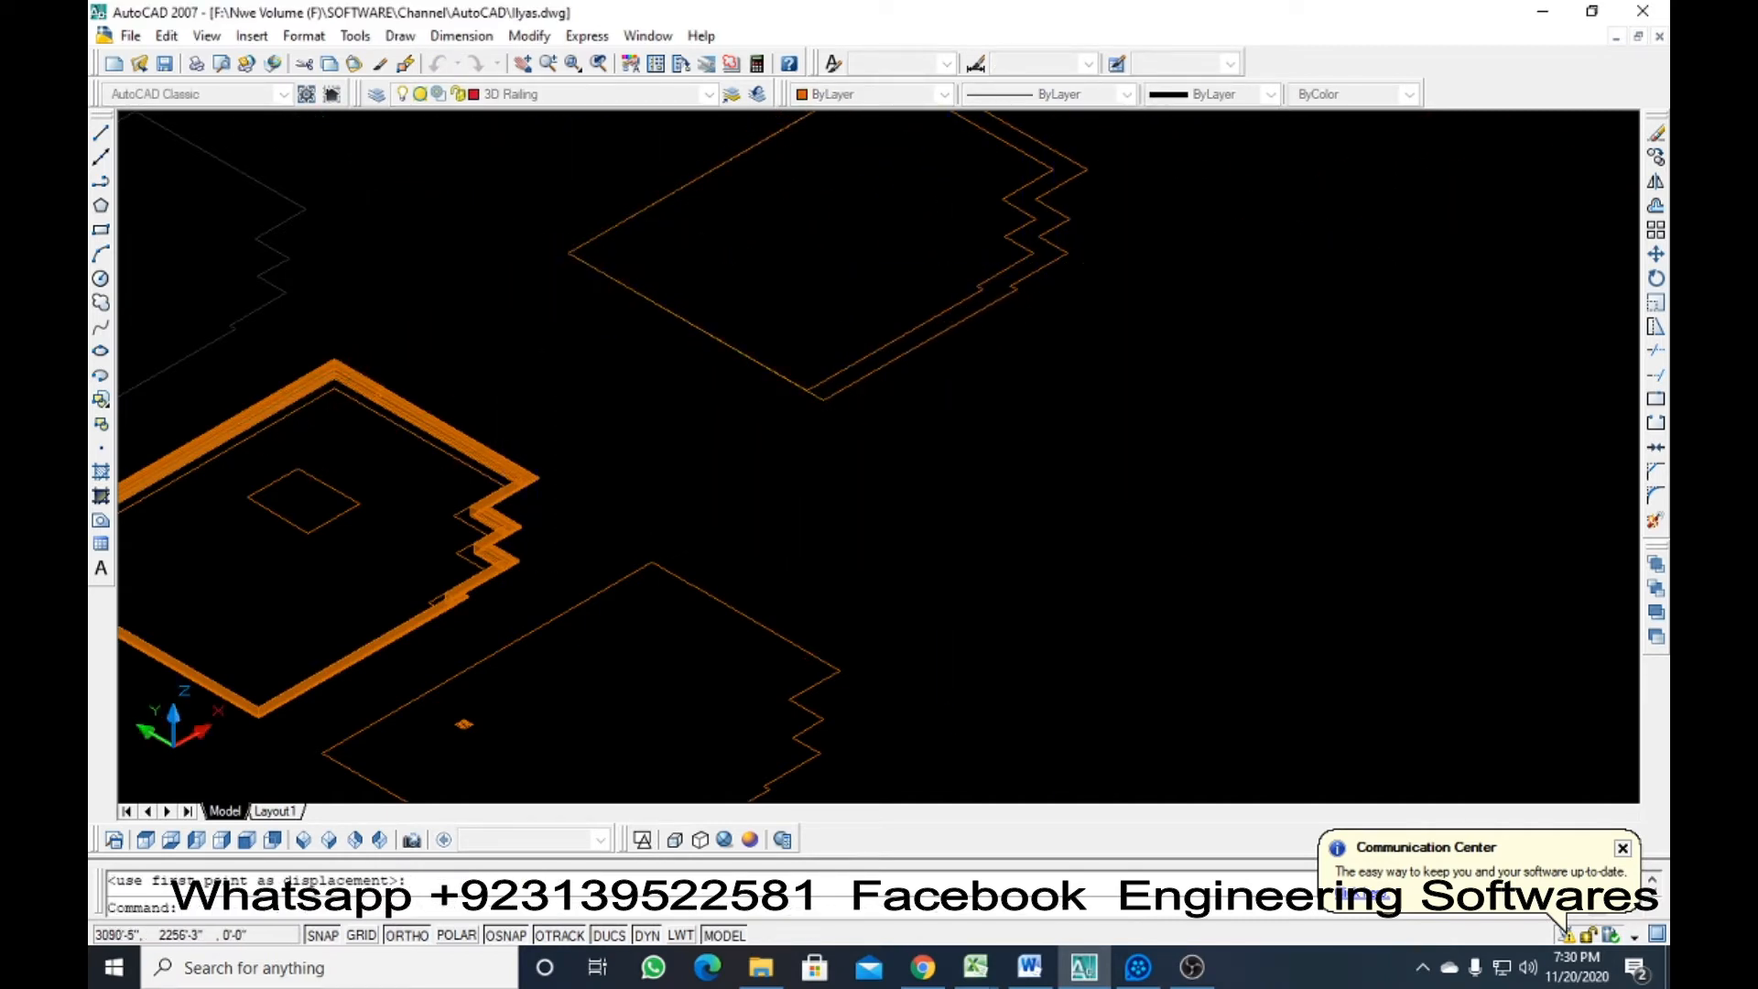
pyautogui.scroll(-2, 918, 558)
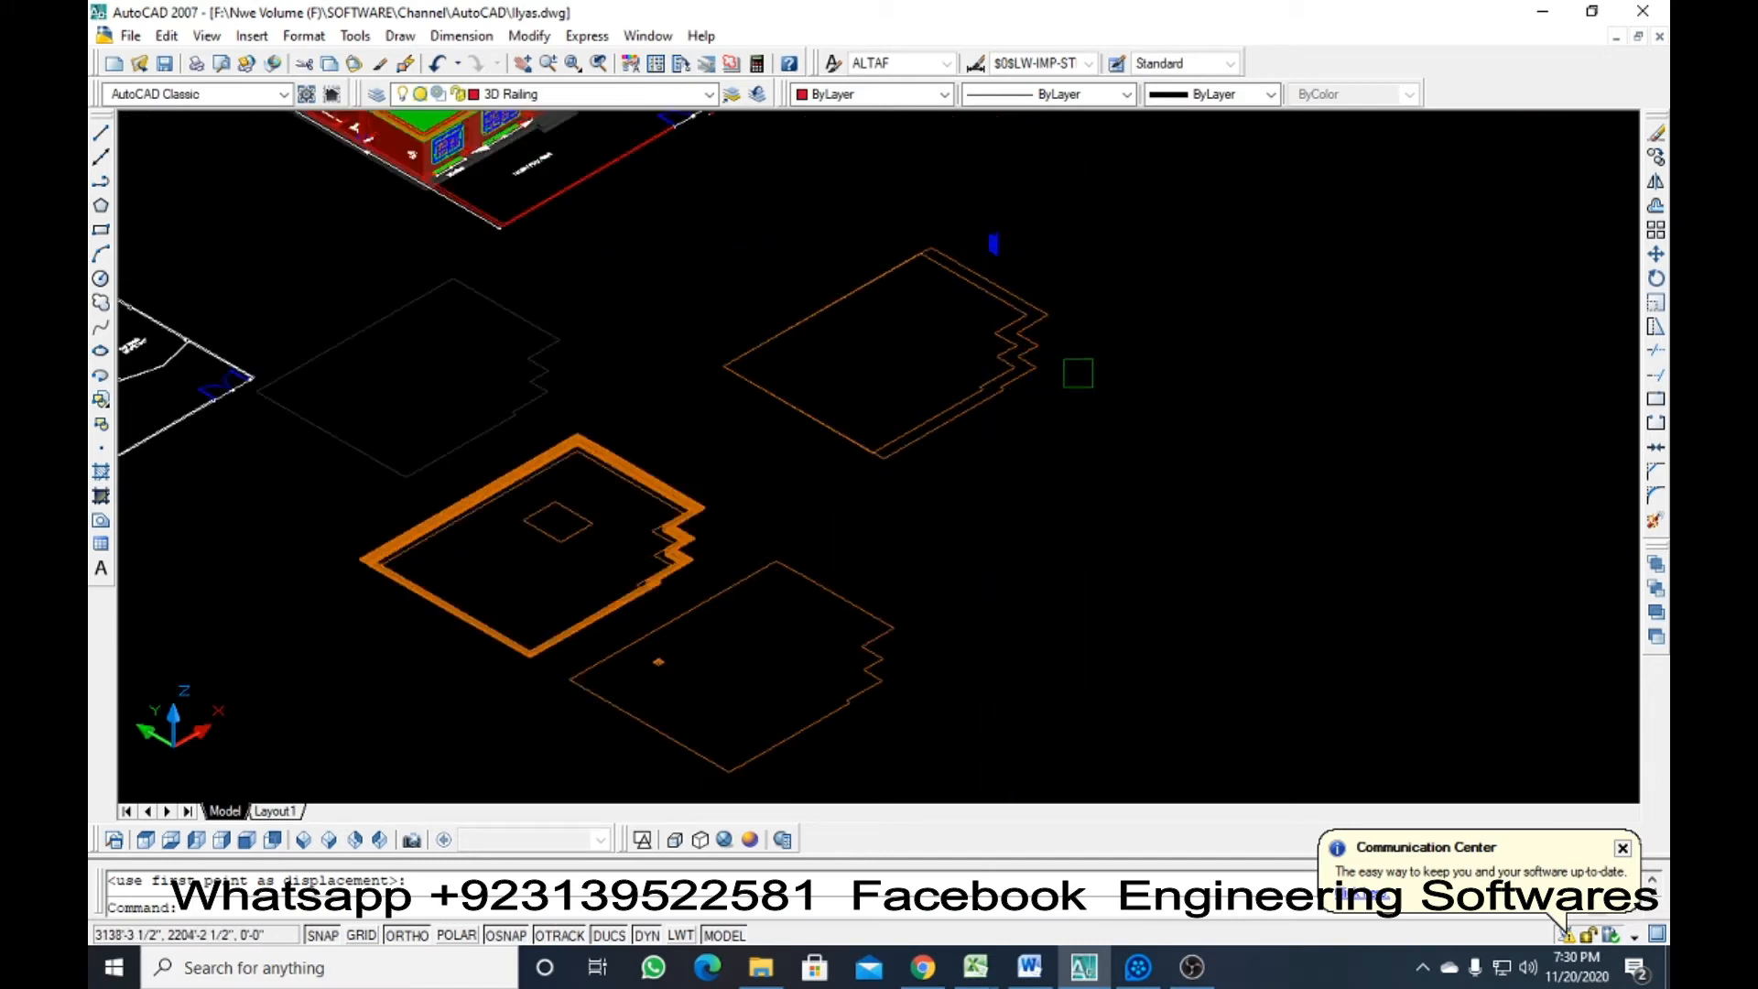
pyautogui.scroll(2, 1078, 373)
# Erase the earlier outline copy that lies farthest from the orange parapet
pyautogui.click(1185, 455)
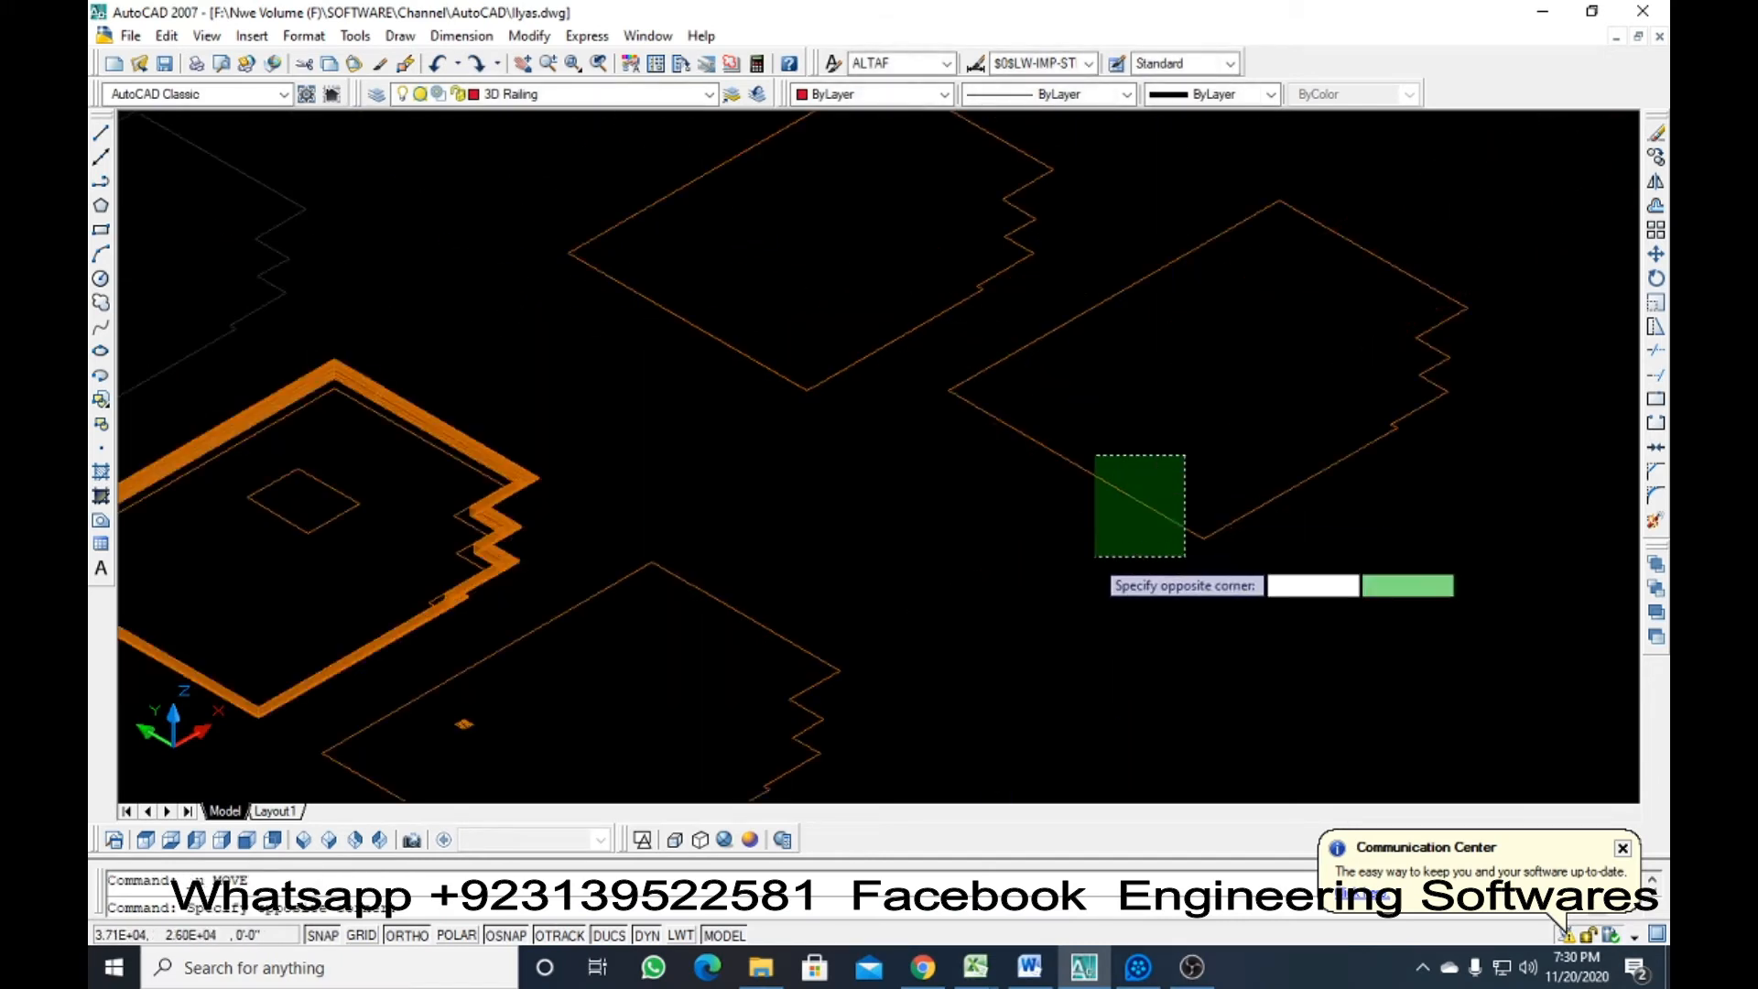
pyautogui.click(1095, 555)
pyautogui.scroll(-1, 1095, 556)
pyautogui.press('Delete')
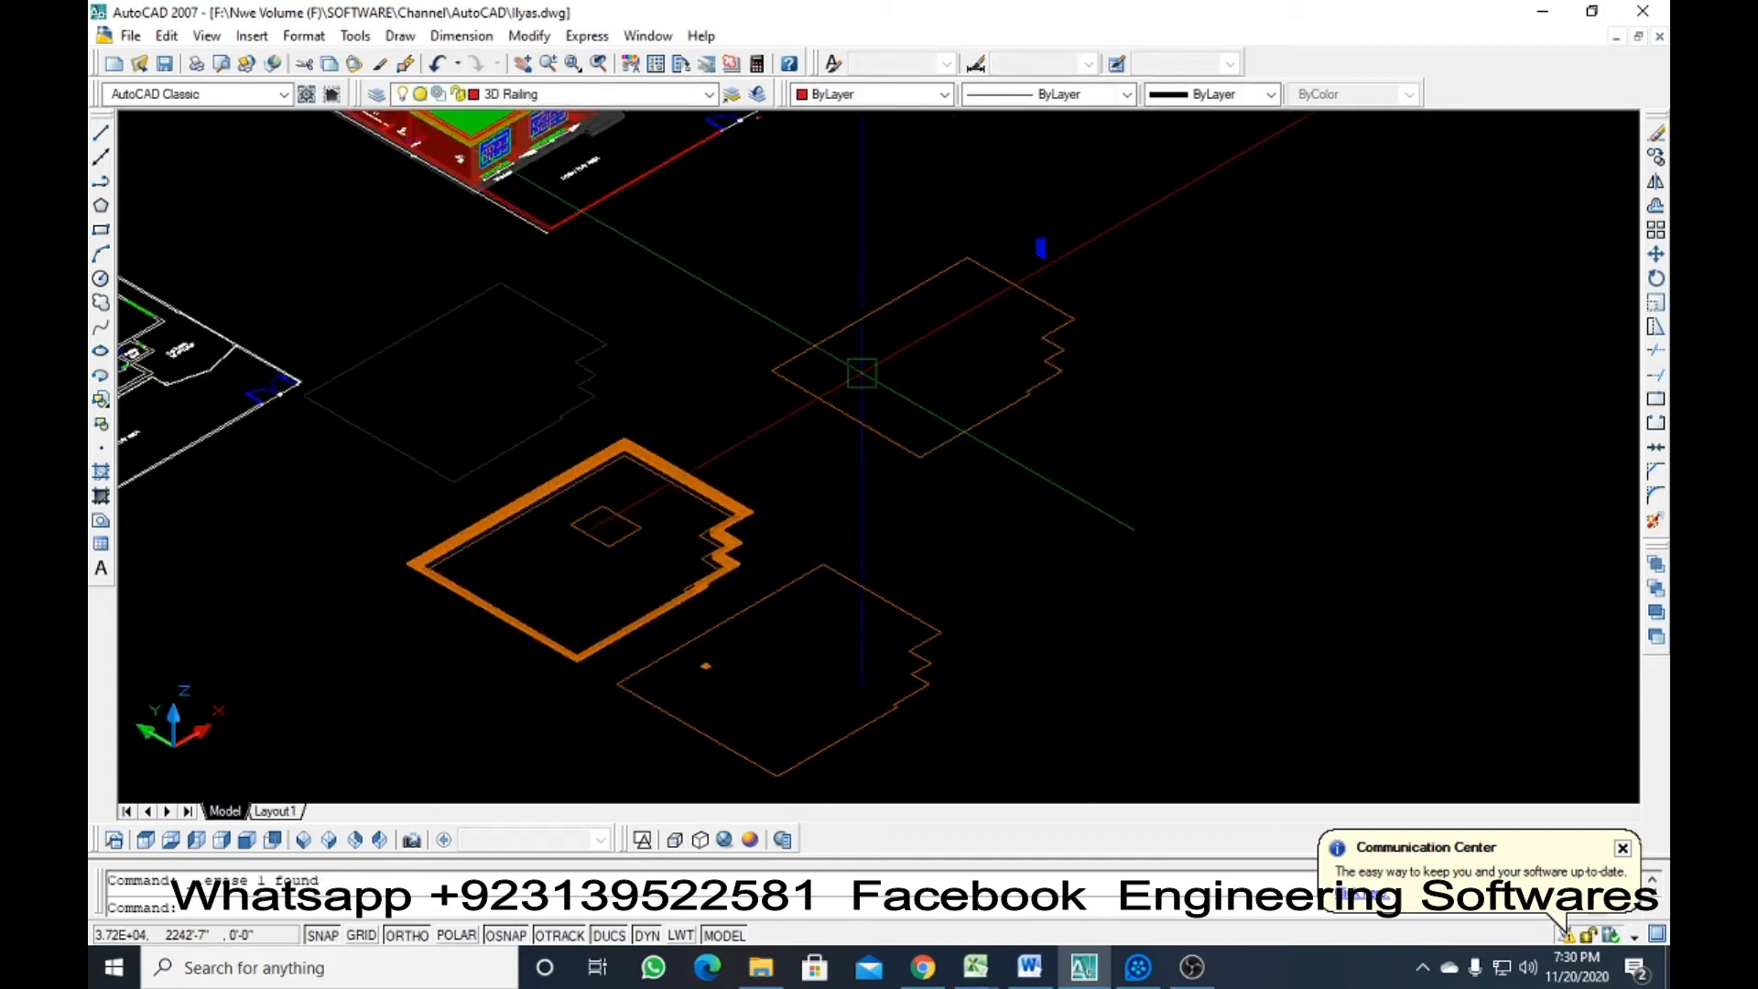
# Offset the remaining outline copy outward by 18 inches
pyautogui.write('o')
pyautogui.press('Return')
pyautogui.write('18')
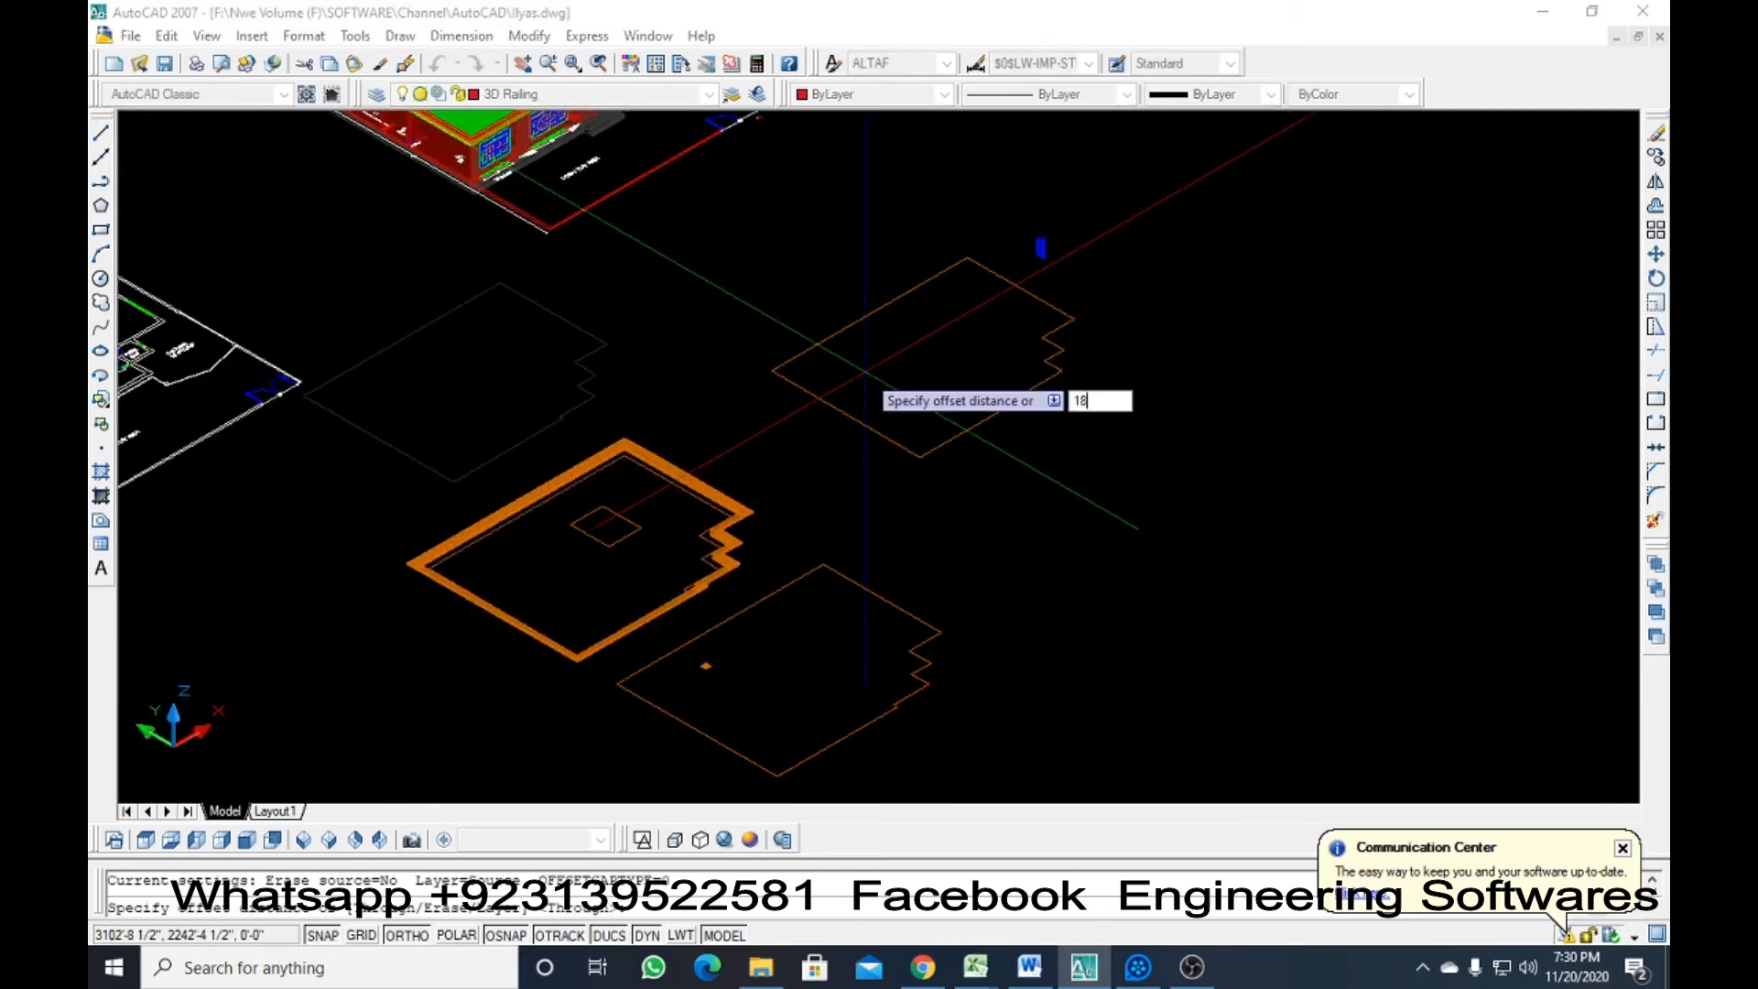
pyautogui.press('Return')
pyautogui.click(875, 424)
pyautogui.click(828, 454)
pyautogui.press('Escape')
pyautogui.click(914, 382)
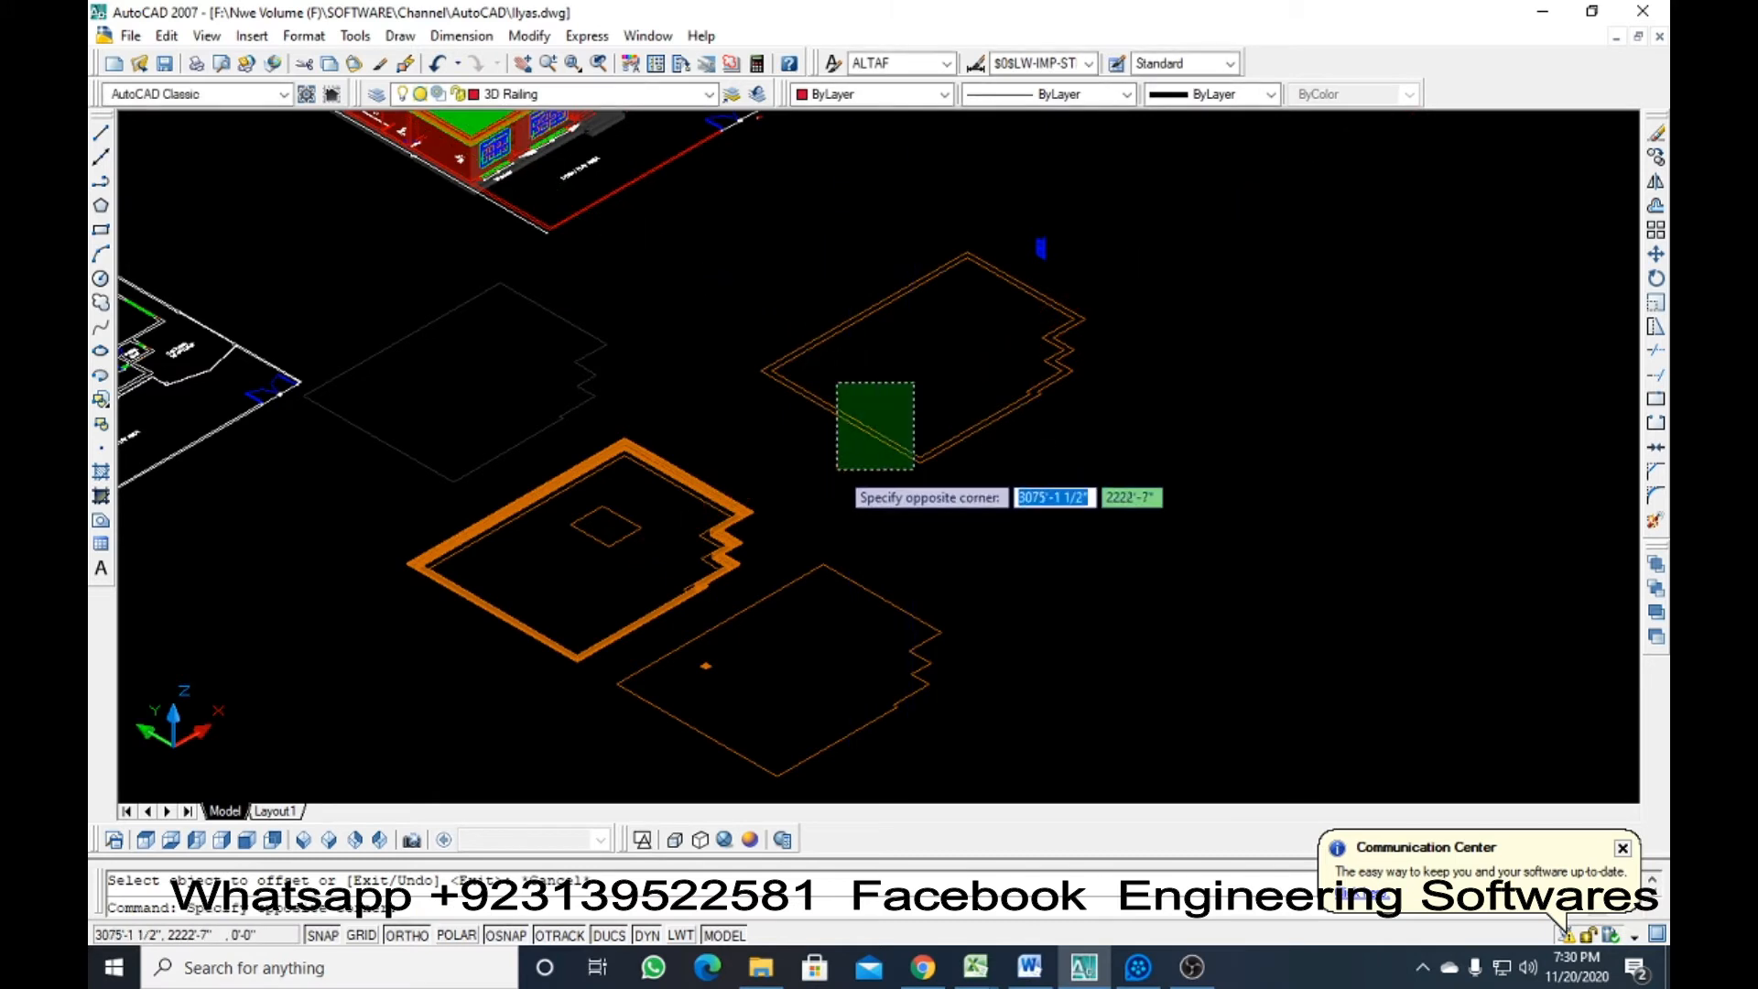
pyautogui.click(836, 470)
pyautogui.press('Escape')
# Copy the single outline beside the parapet onto the outer offset outline, matching their corners
pyautogui.click(885, 634)
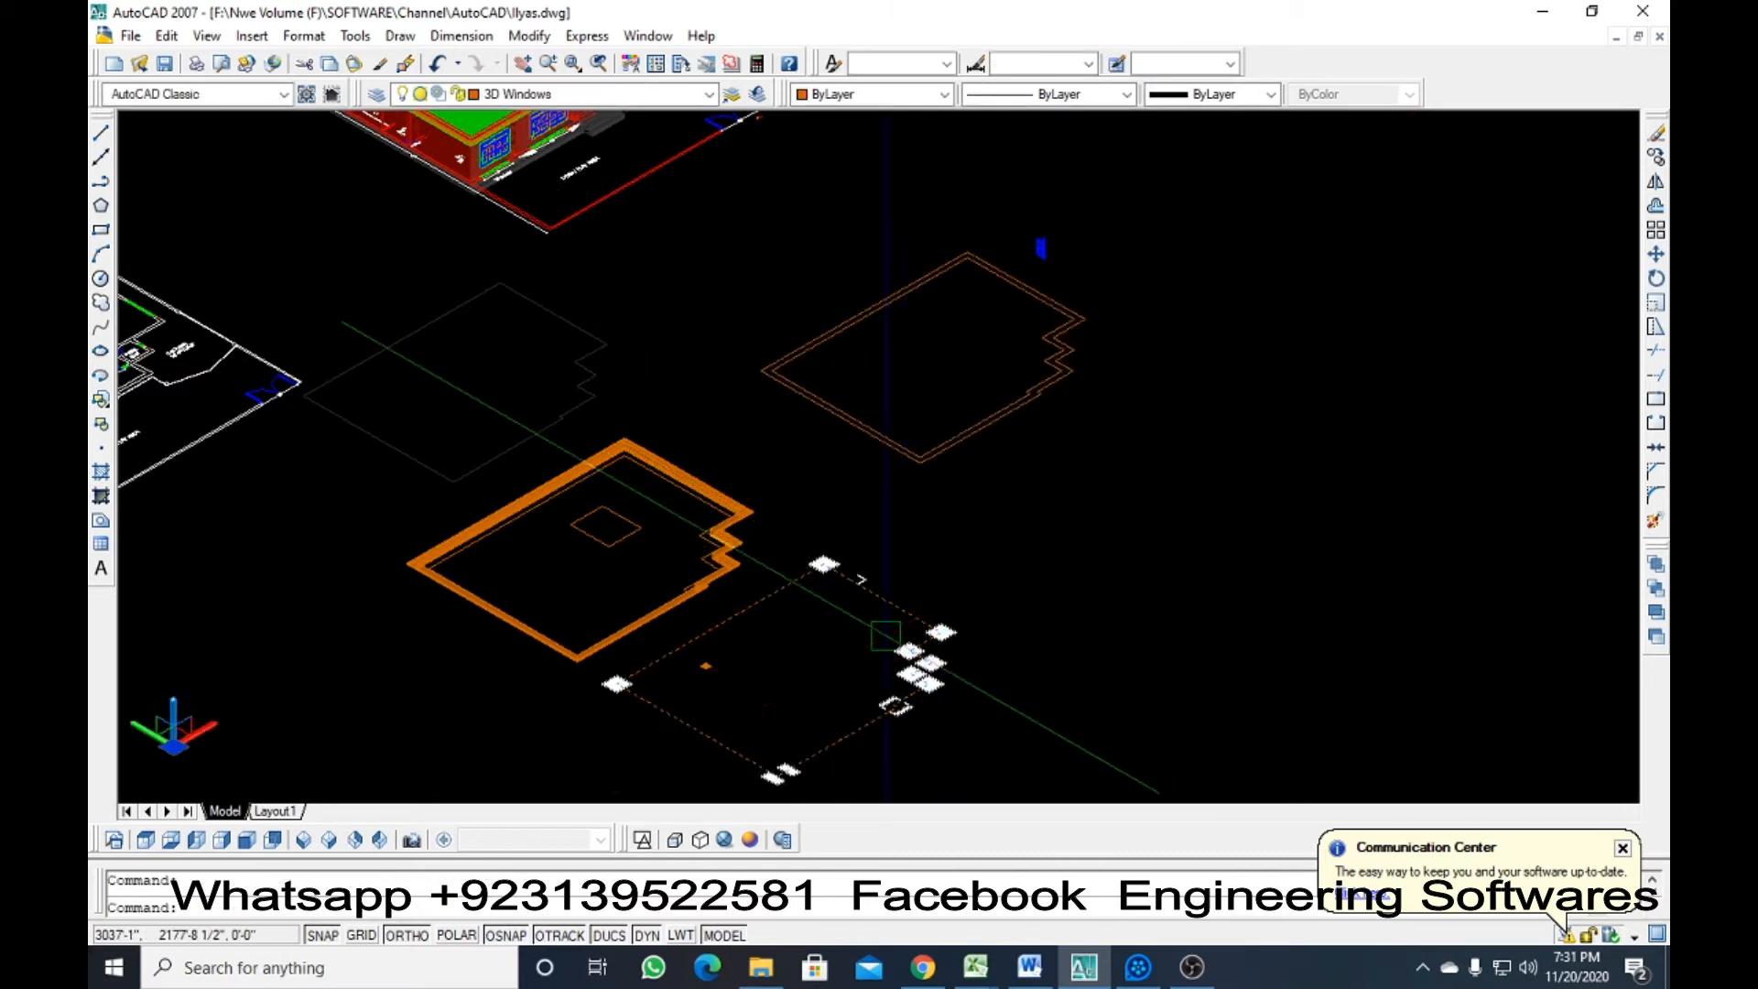
pyautogui.write('co')
pyautogui.press('Return')
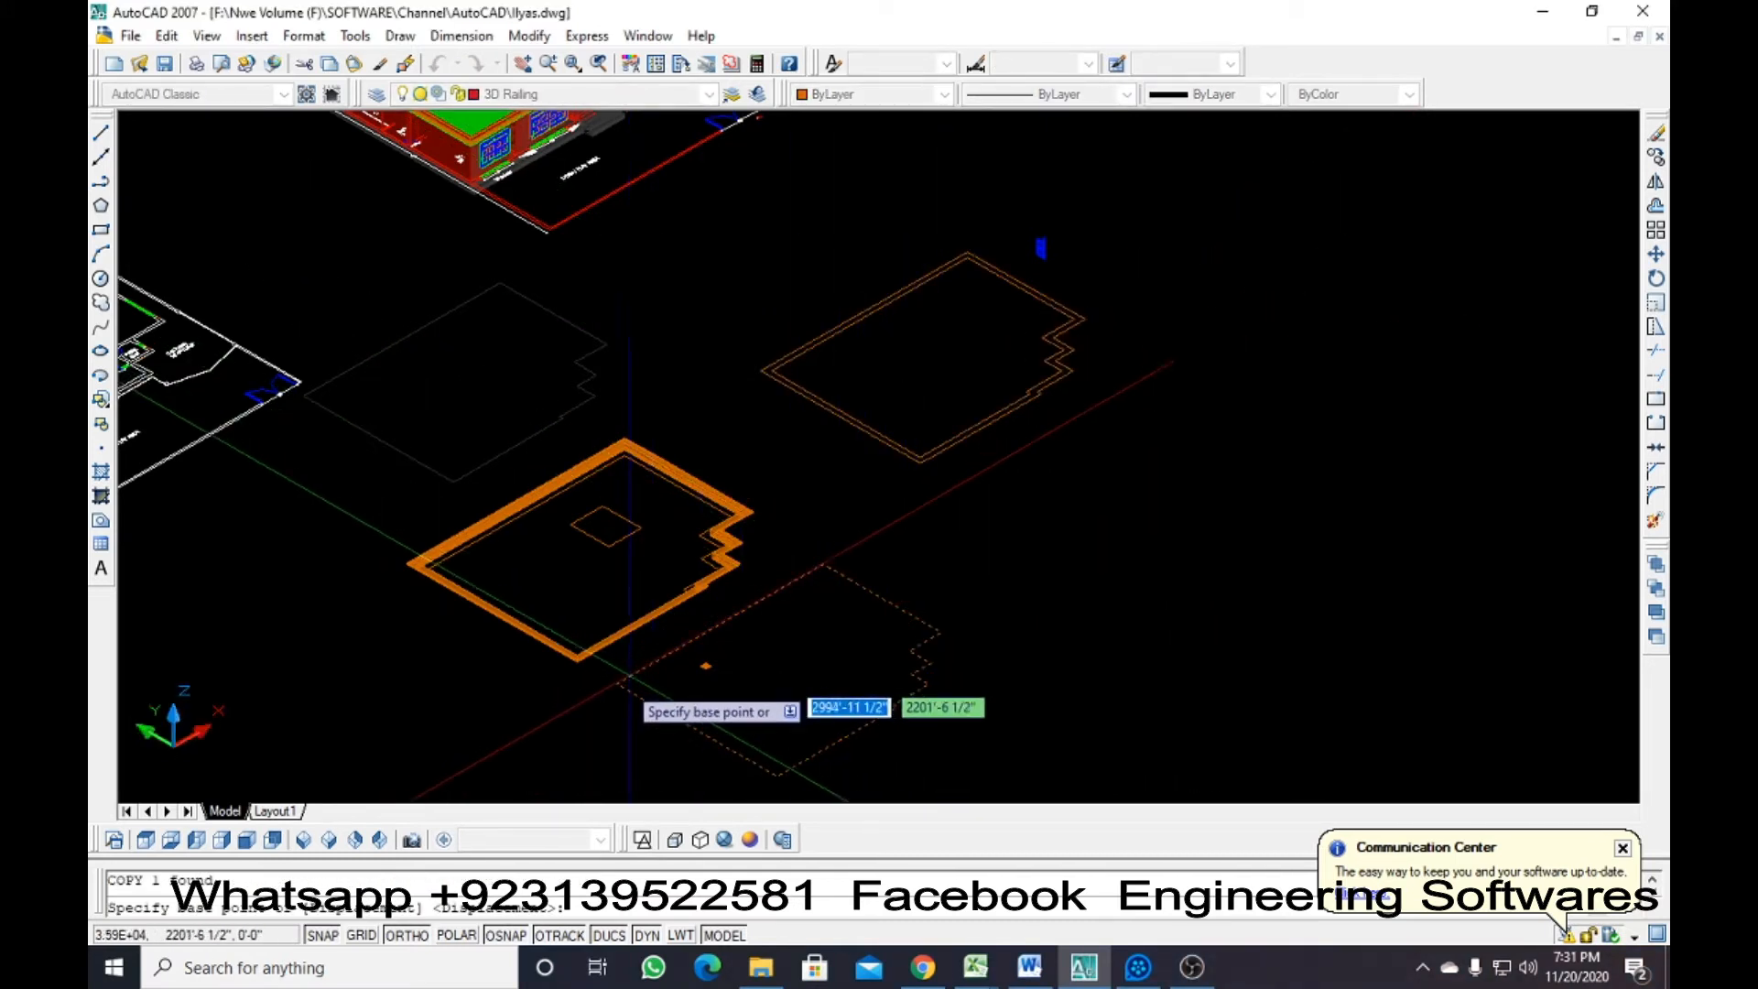
pyautogui.click(616, 684)
pyautogui.scroll(5, 778, 366)
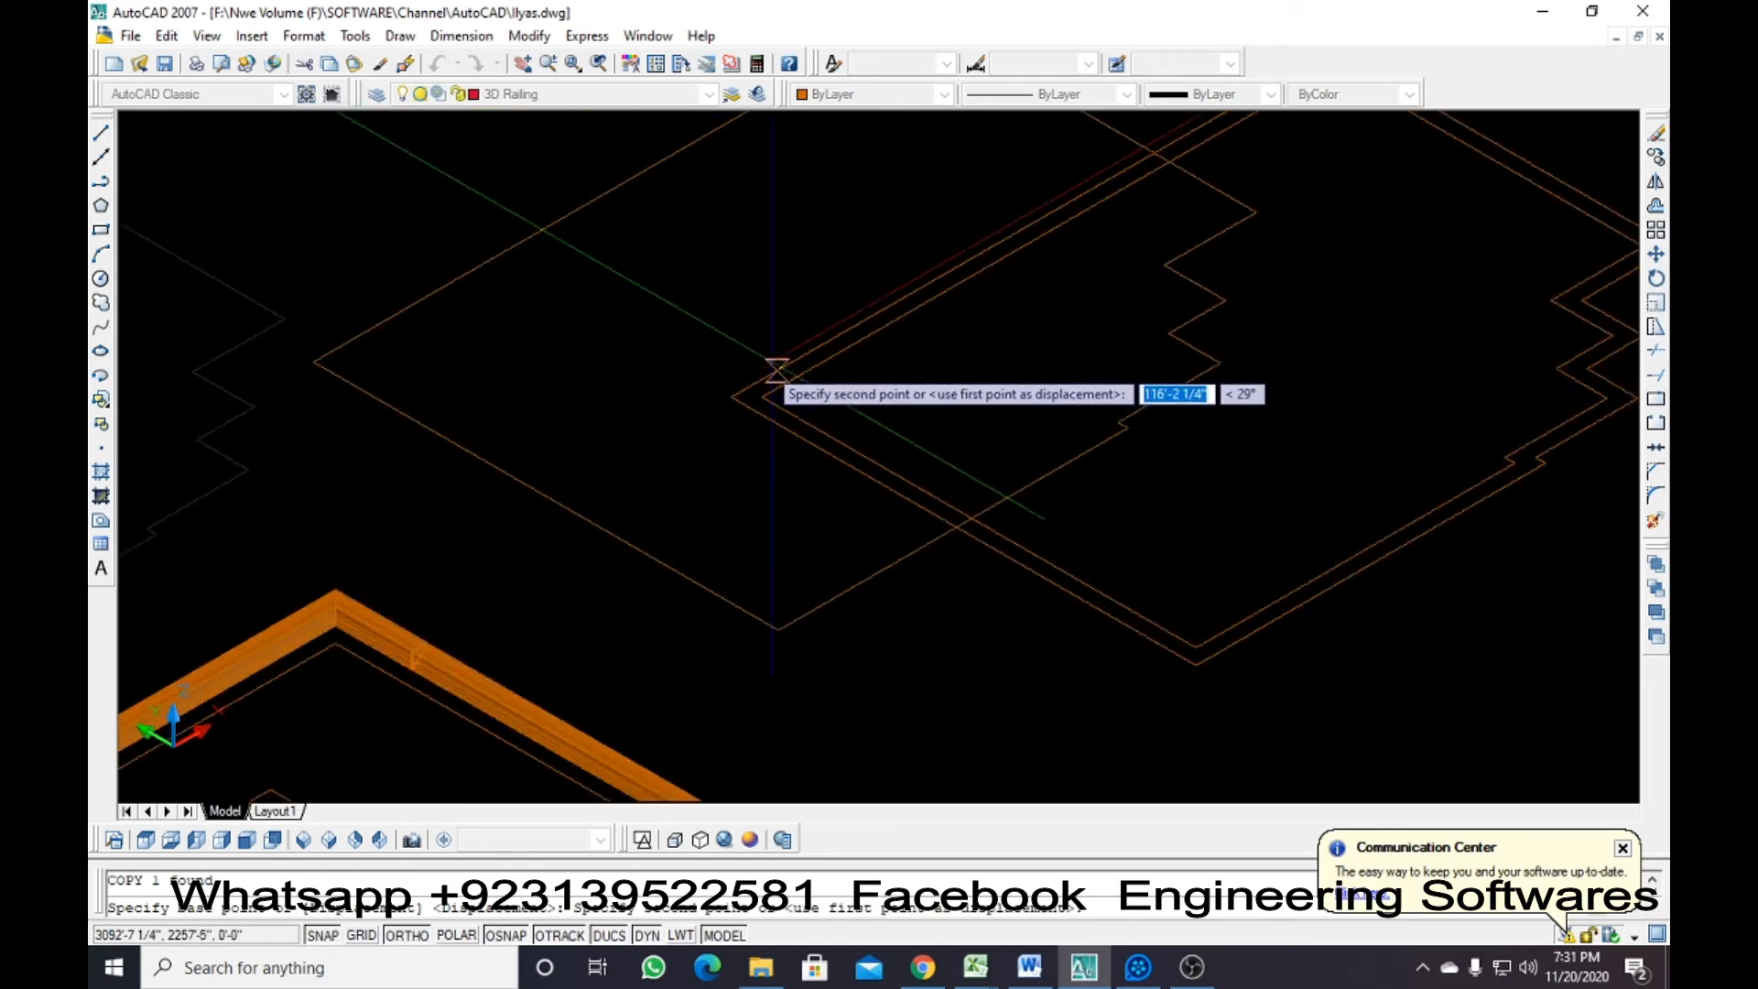
pyautogui.click(731, 396)
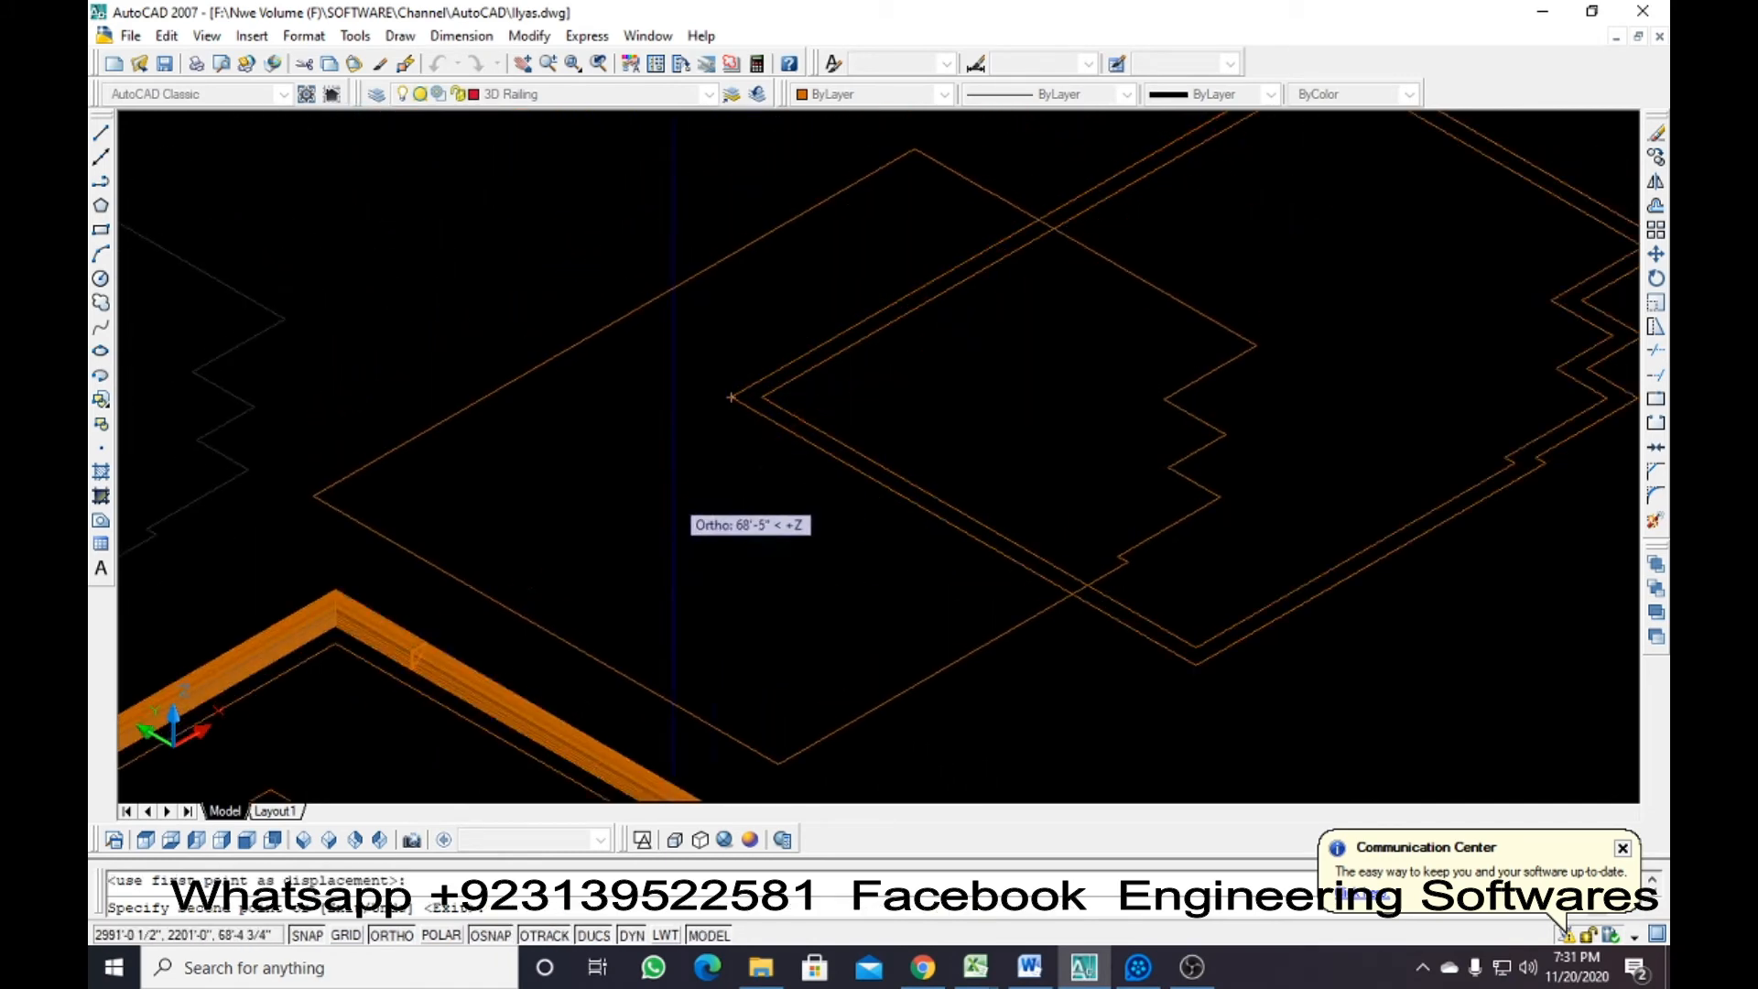
pyautogui.press('Escape')
pyautogui.scroll(-6, 855, 517)
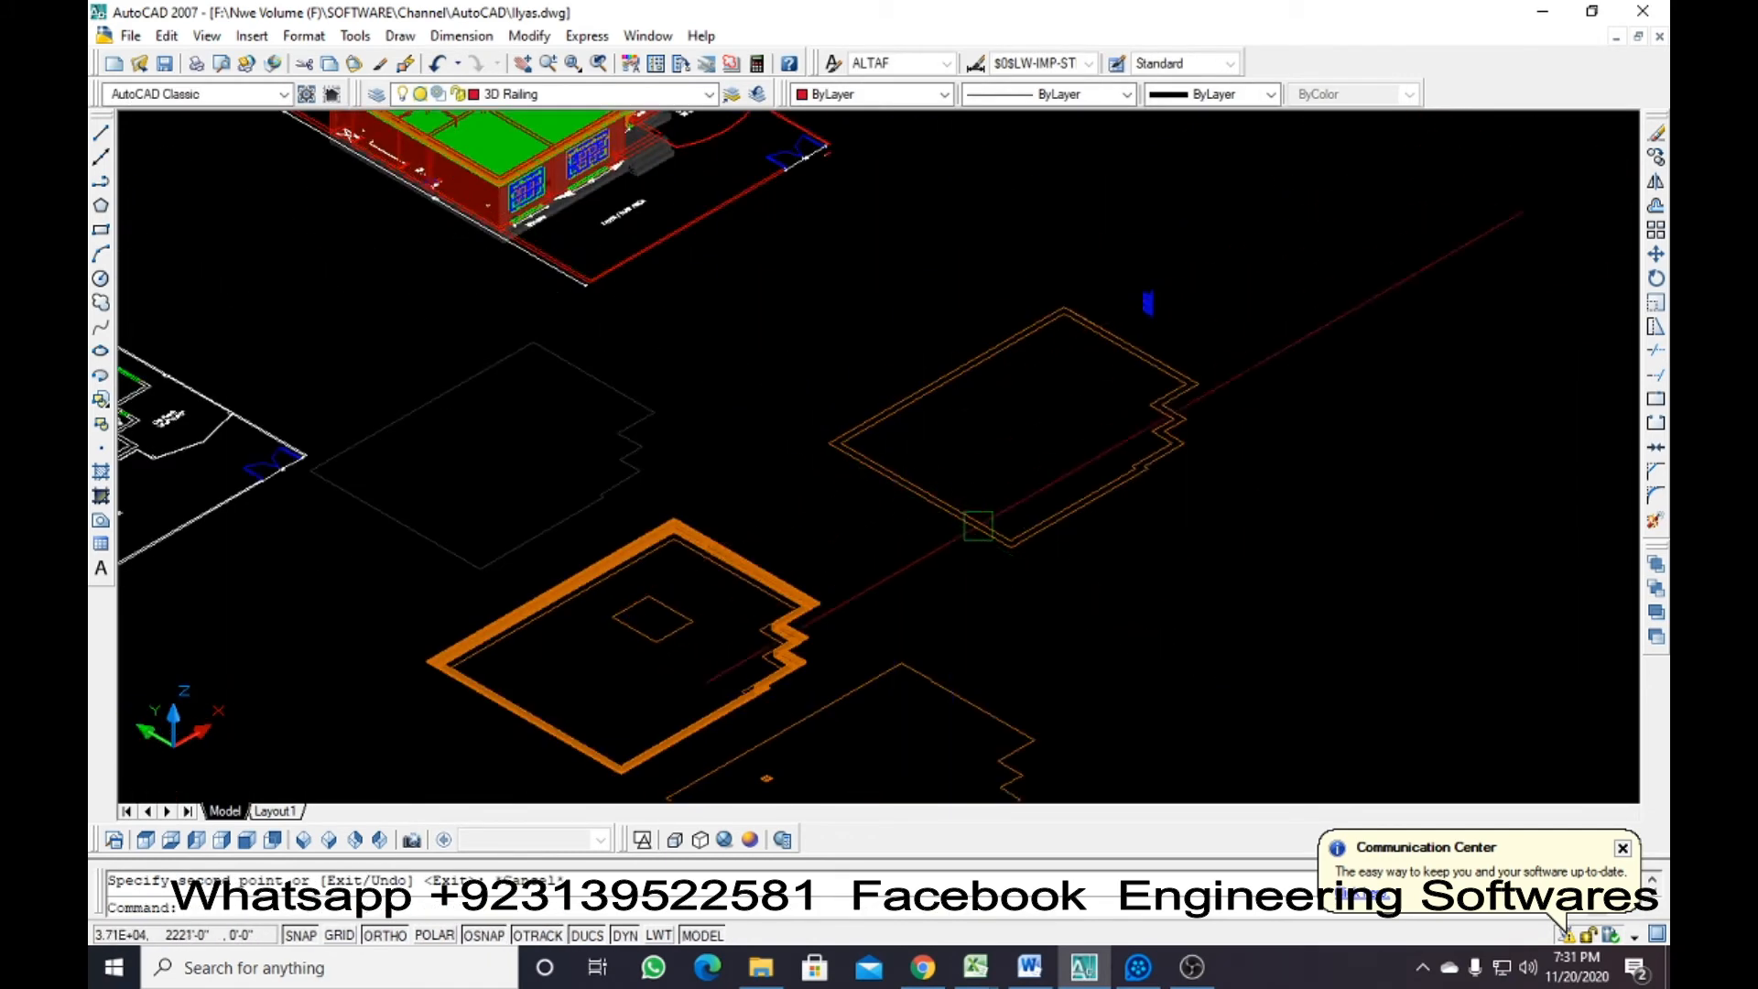
pyautogui.moveTo(1008, 522); pyautogui.dragTo(938, 542, button='middle')
pyautogui.press('Escape')
# Offset the outer outline inward by 9 inches to make a centre line between the two outlines
pyautogui.scroll(6, 818, 499)
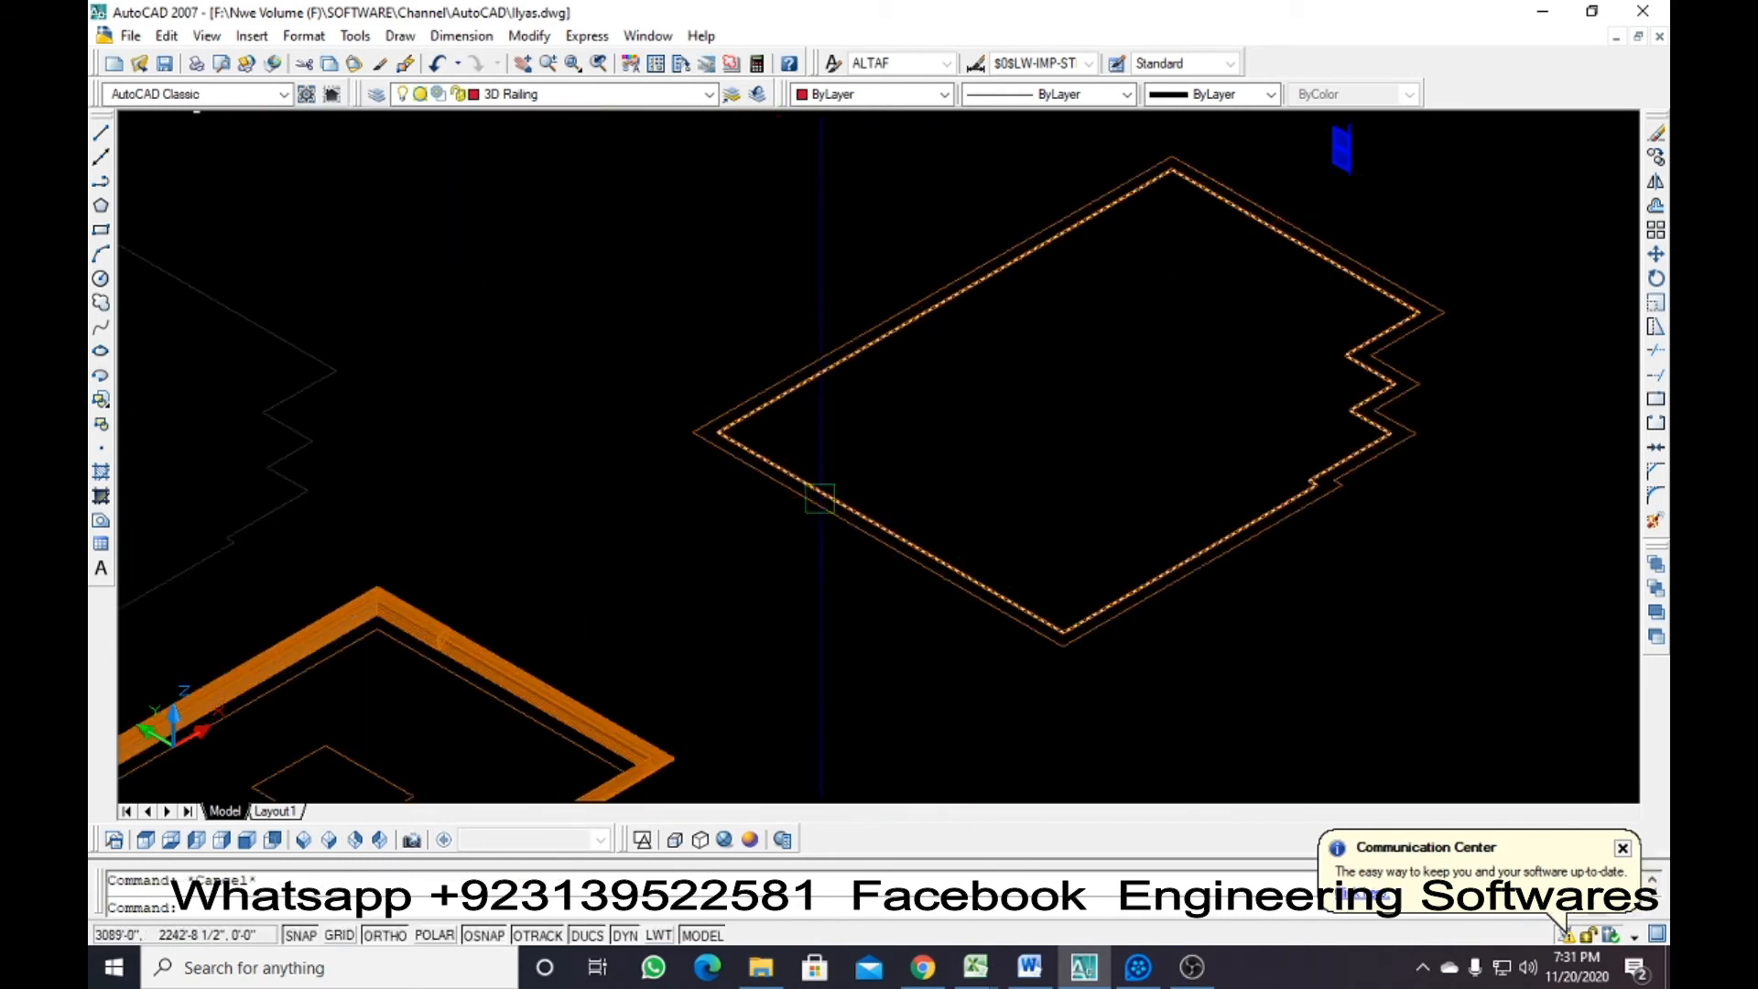
pyautogui.click(769, 500)
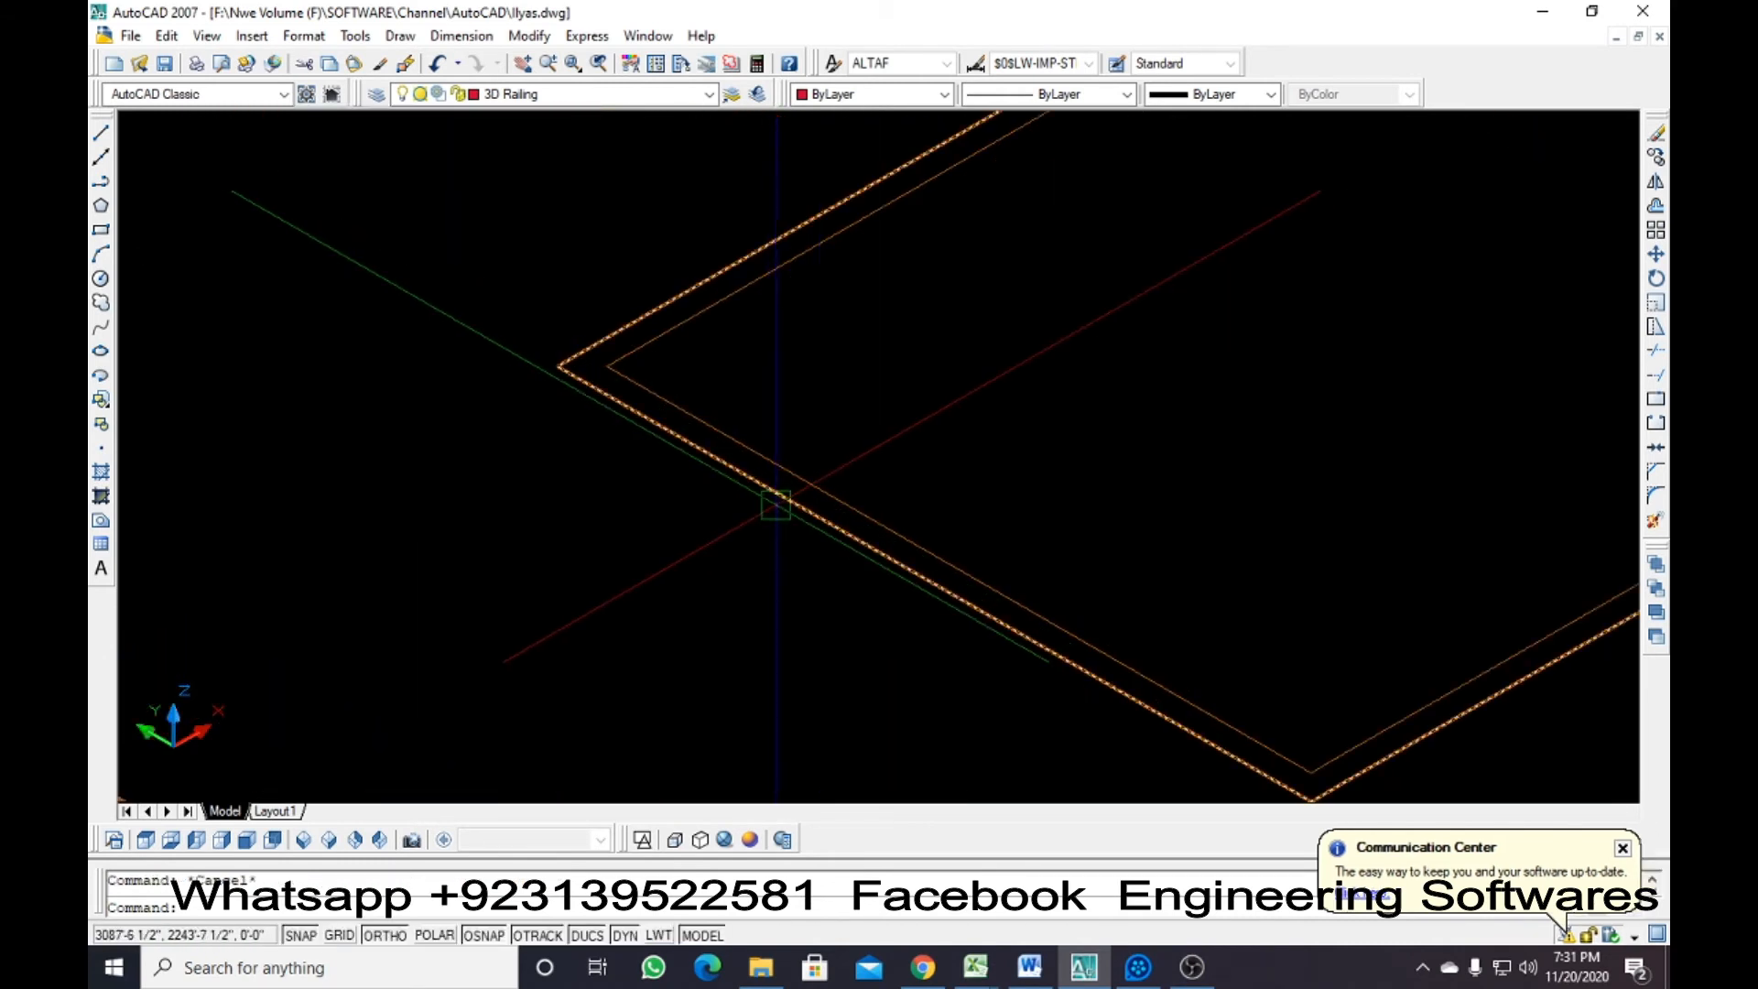
pyautogui.write('o')
pyautogui.press('Return')
pyautogui.write('2')
pyautogui.press('Return')
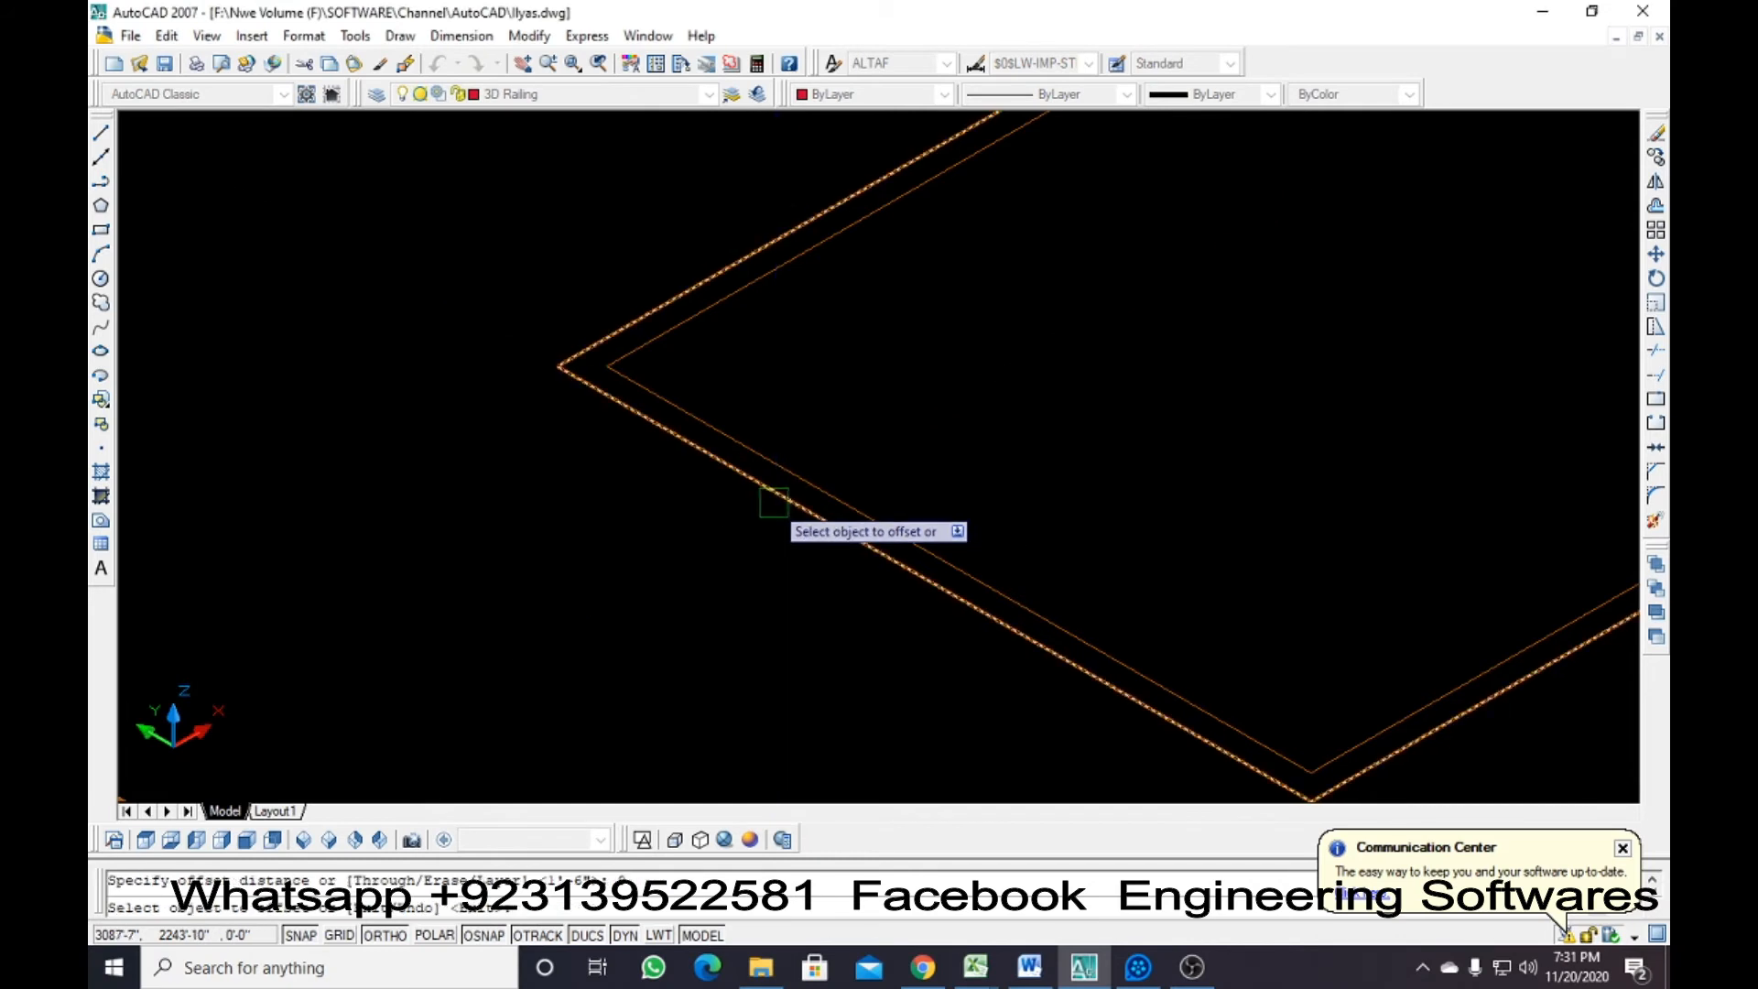
pyautogui.click(776, 503)
pyautogui.click(840, 436)
pyautogui.scroll(5, 800, 482)
pyautogui.press('Escape')
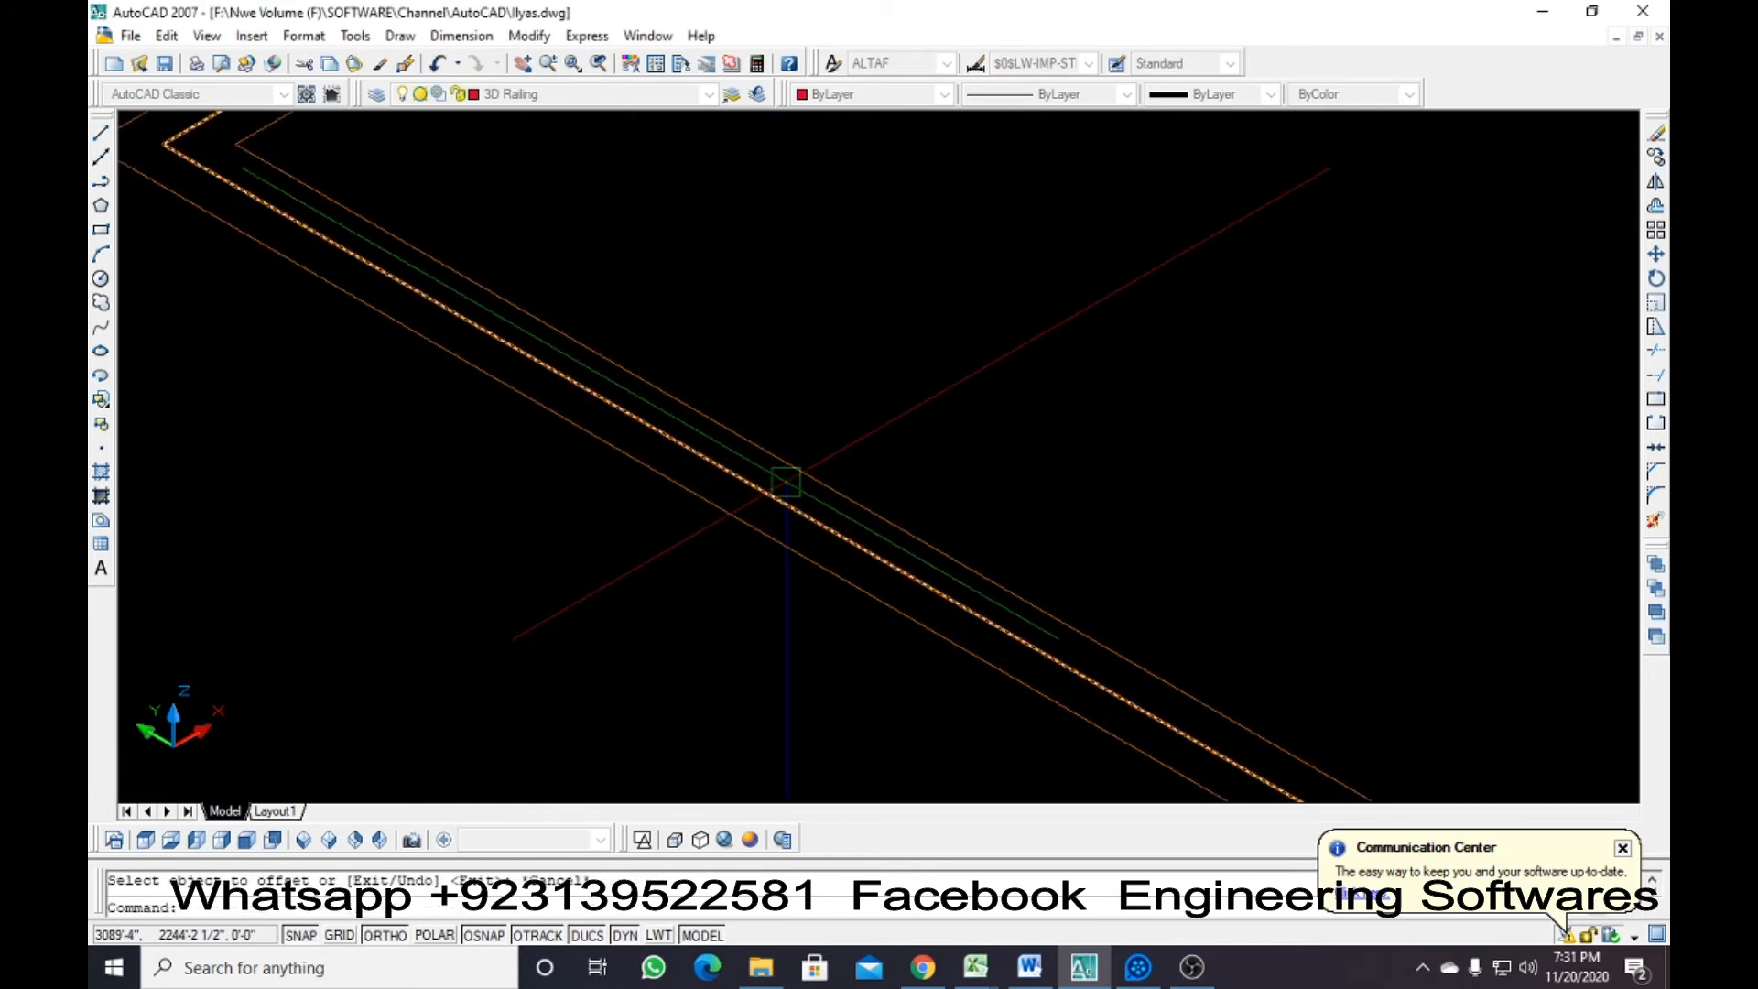
pyautogui.click(803, 470)
pyautogui.scroll(-1, 710, 518)
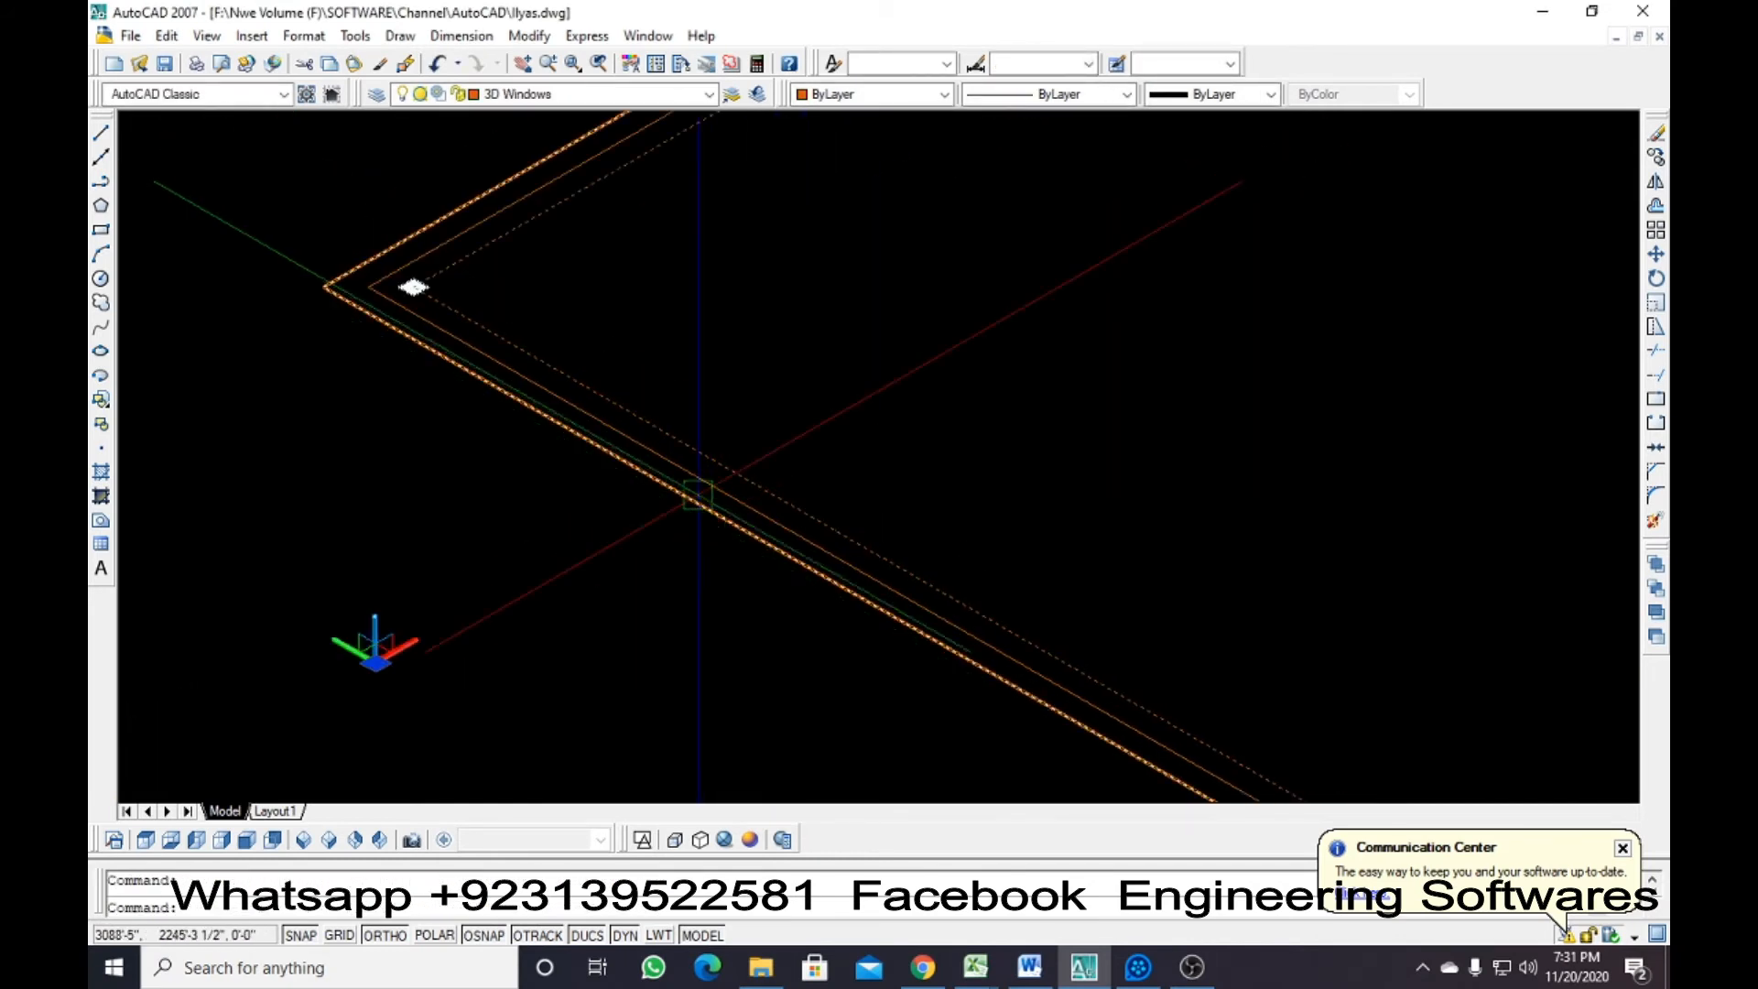
pyautogui.scroll(-6, 631, 435)
pyautogui.scroll(5, 631, 435)
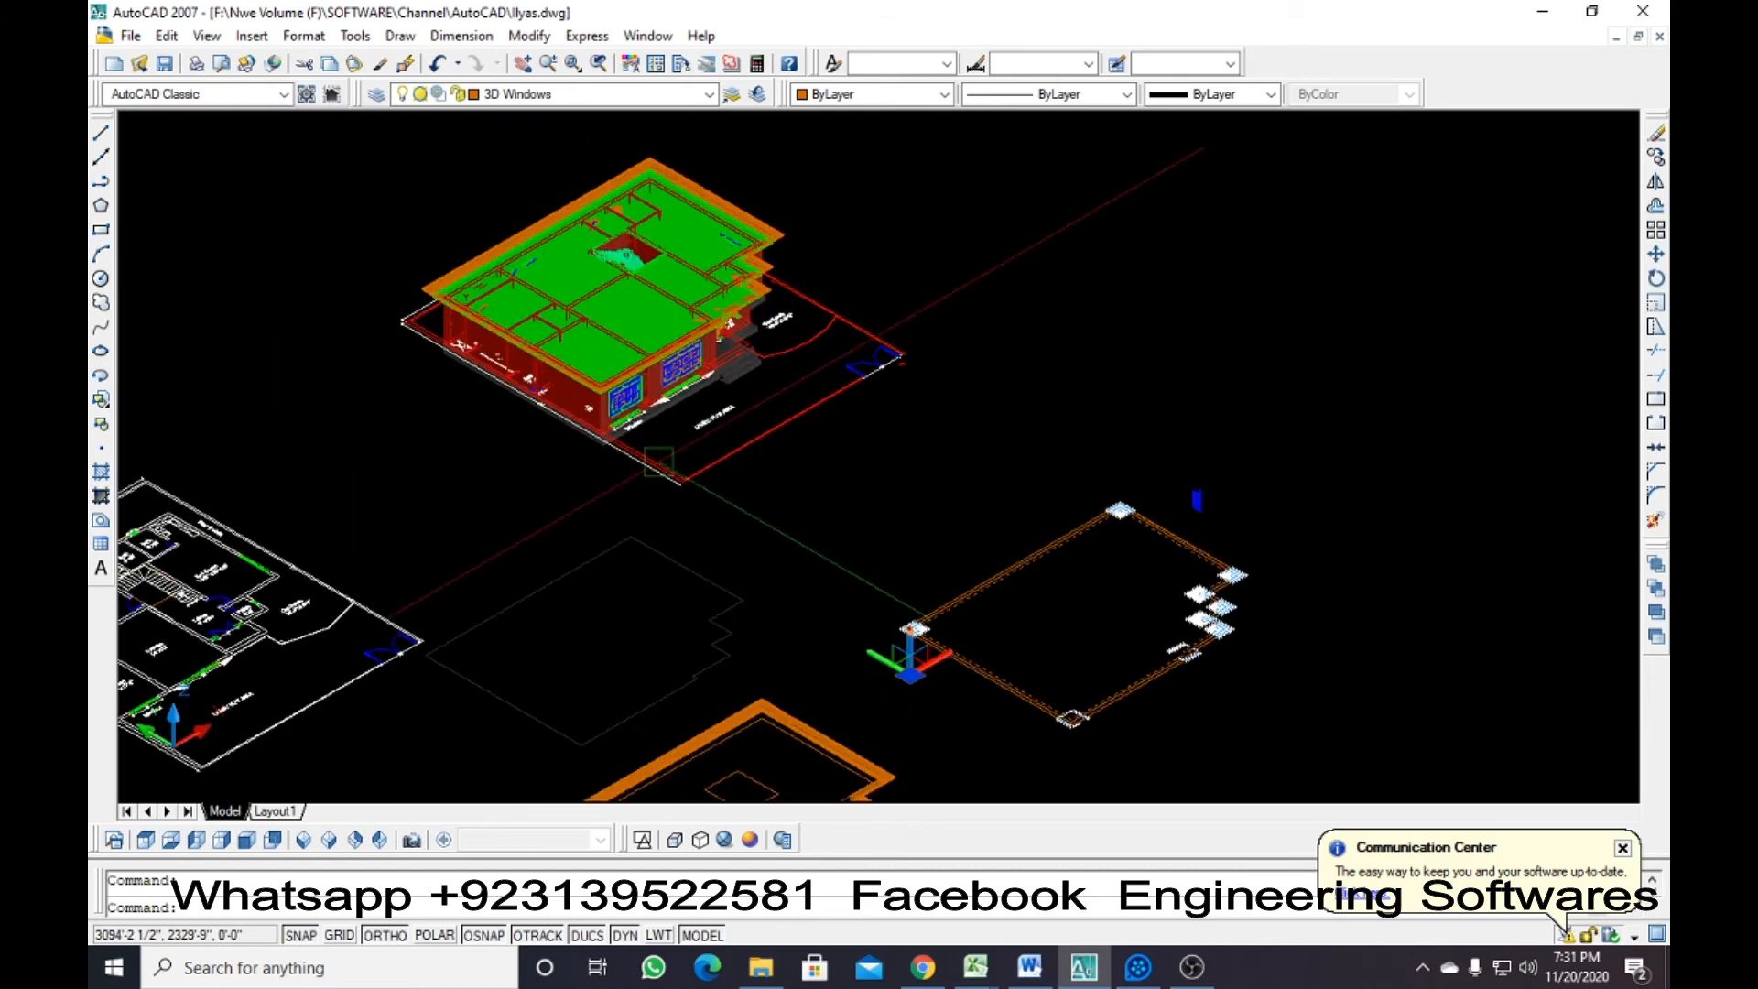
pyautogui.press('Escape')
pyautogui.scroll(-5, 631, 434)
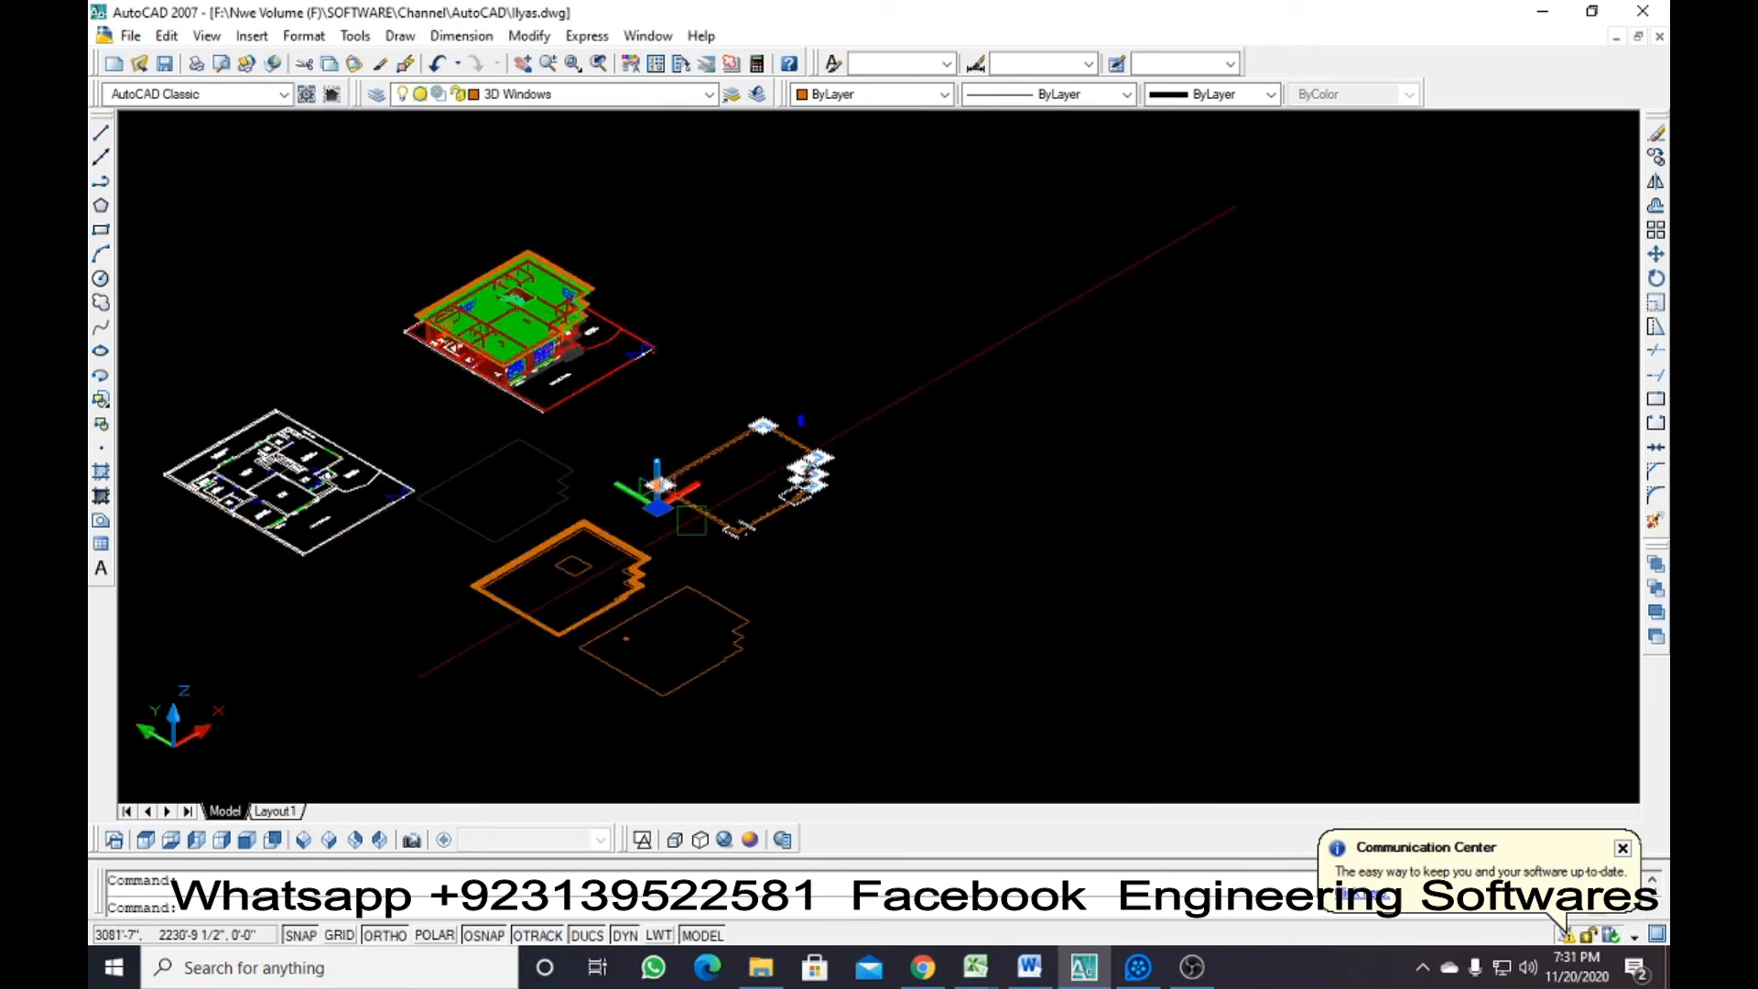
# Divide the centre line into 150 segments with the "ily" block inserted at each division, not aligned with the object
pyautogui.scroll(10, 744, 536)
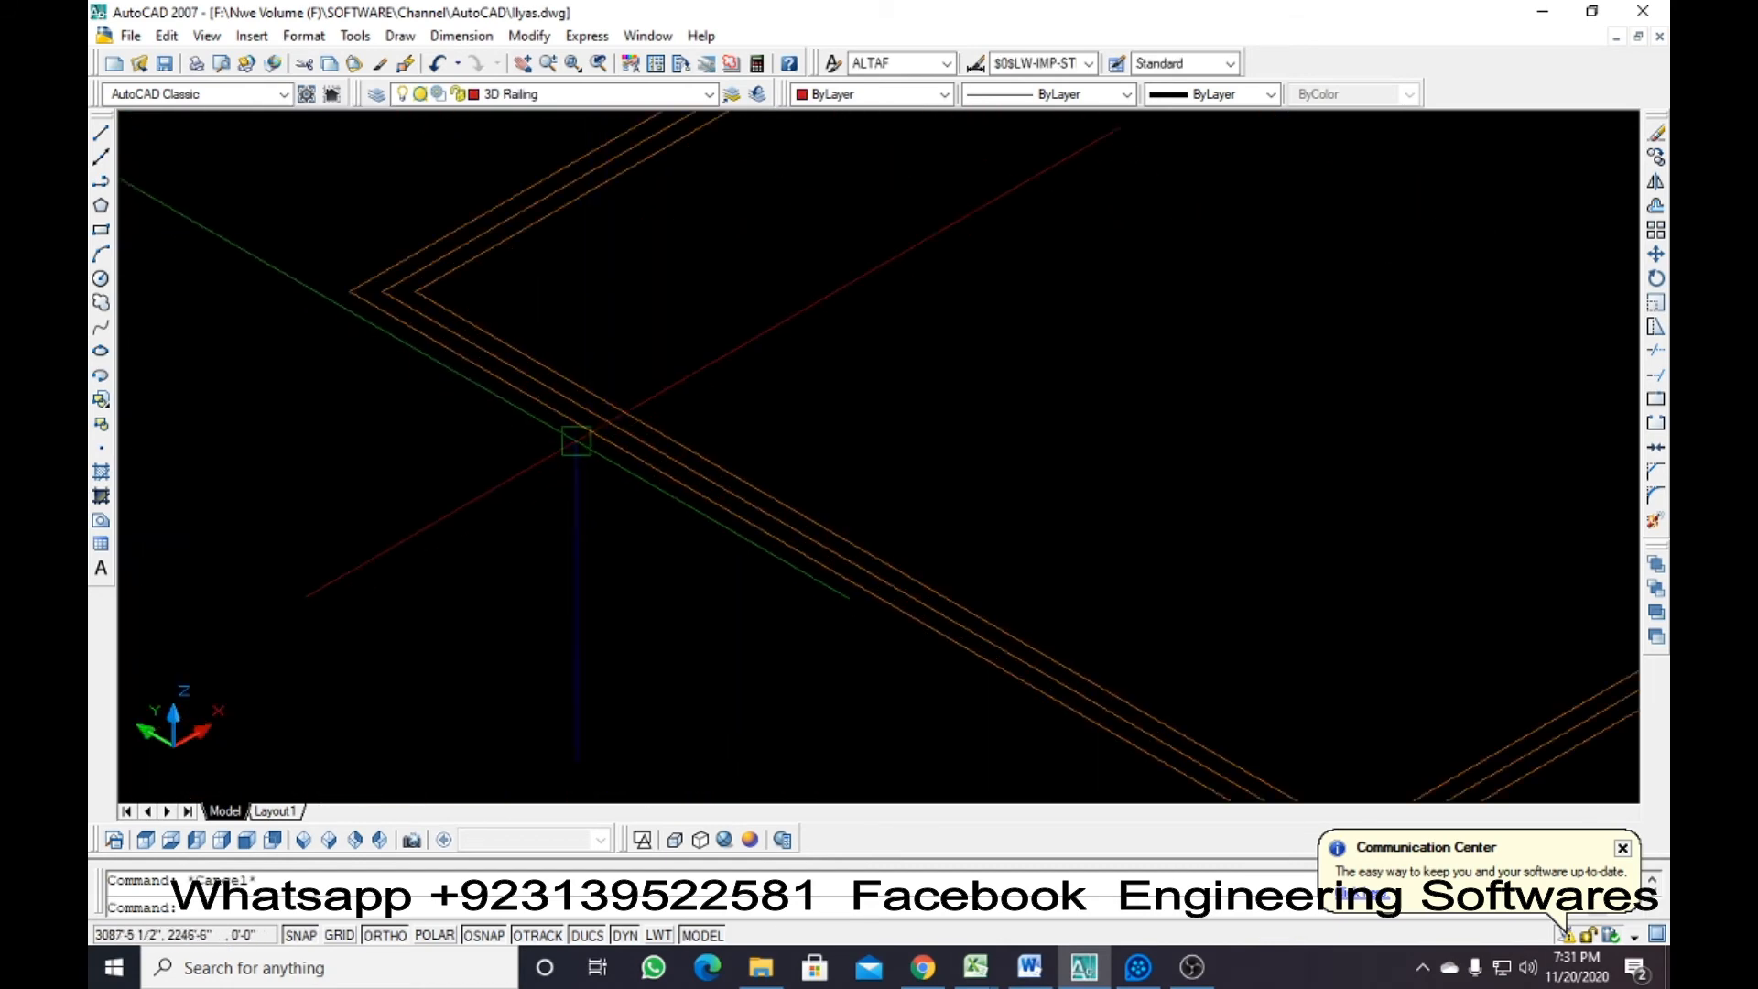
pyautogui.scroll(3, 581, 399)
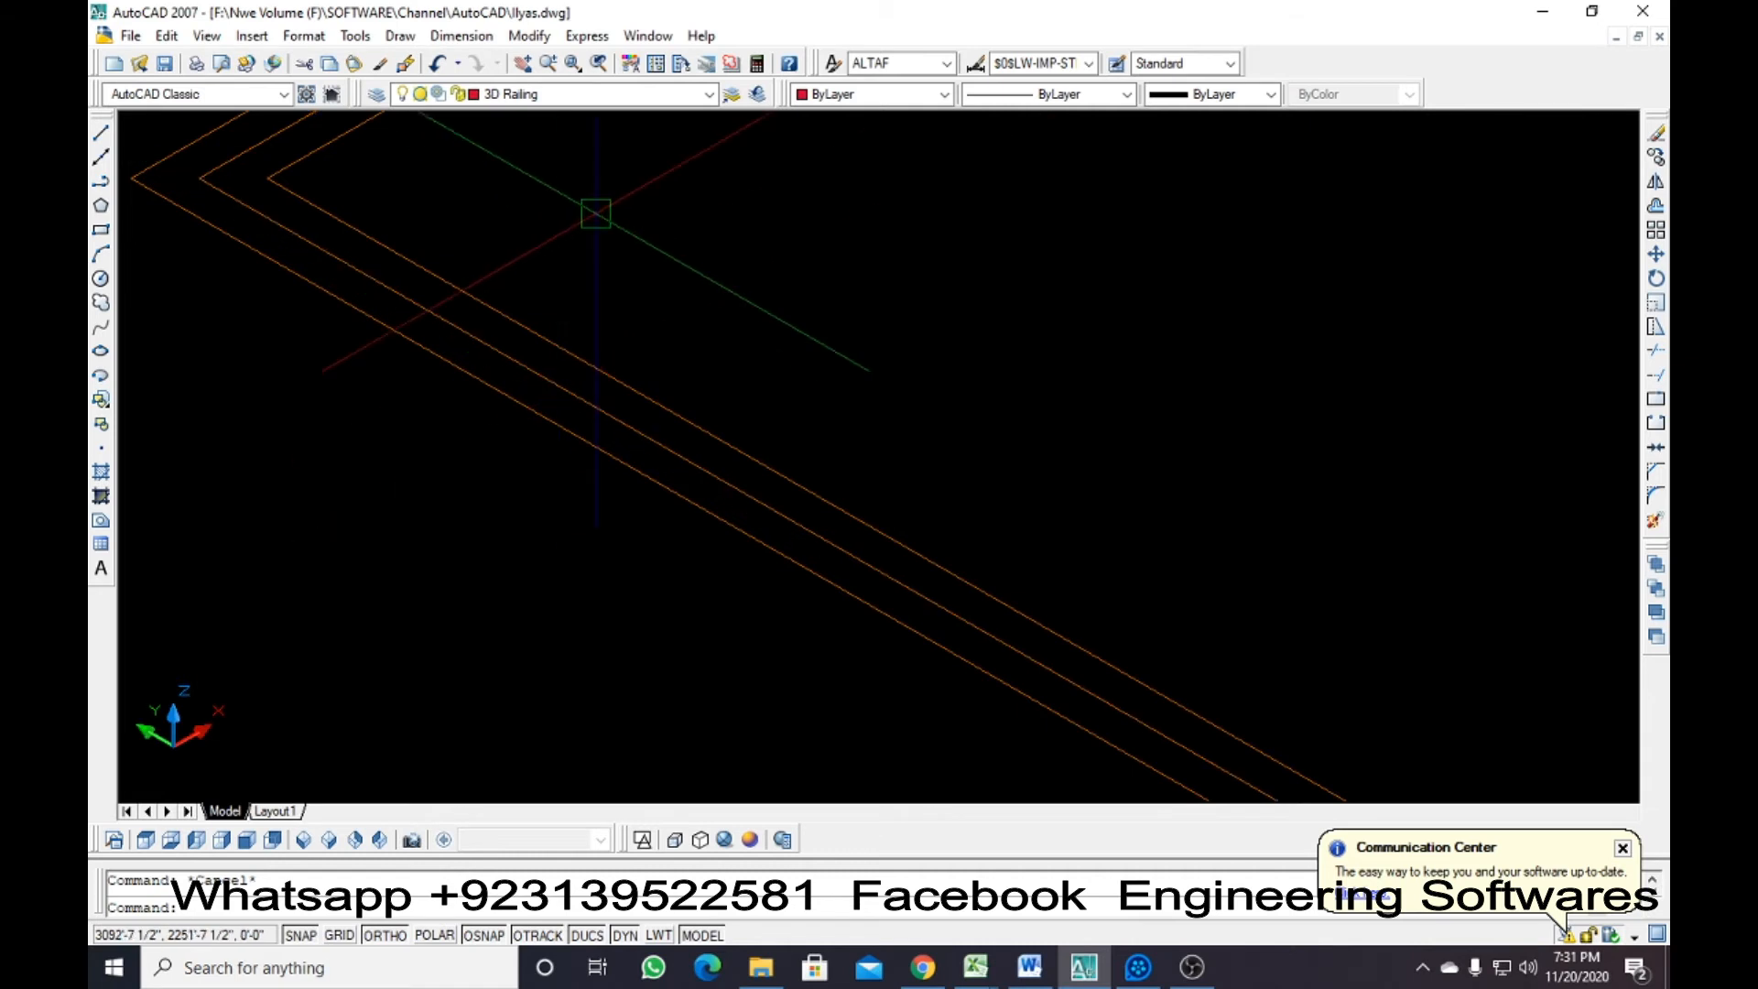
pyautogui.click(400, 37)
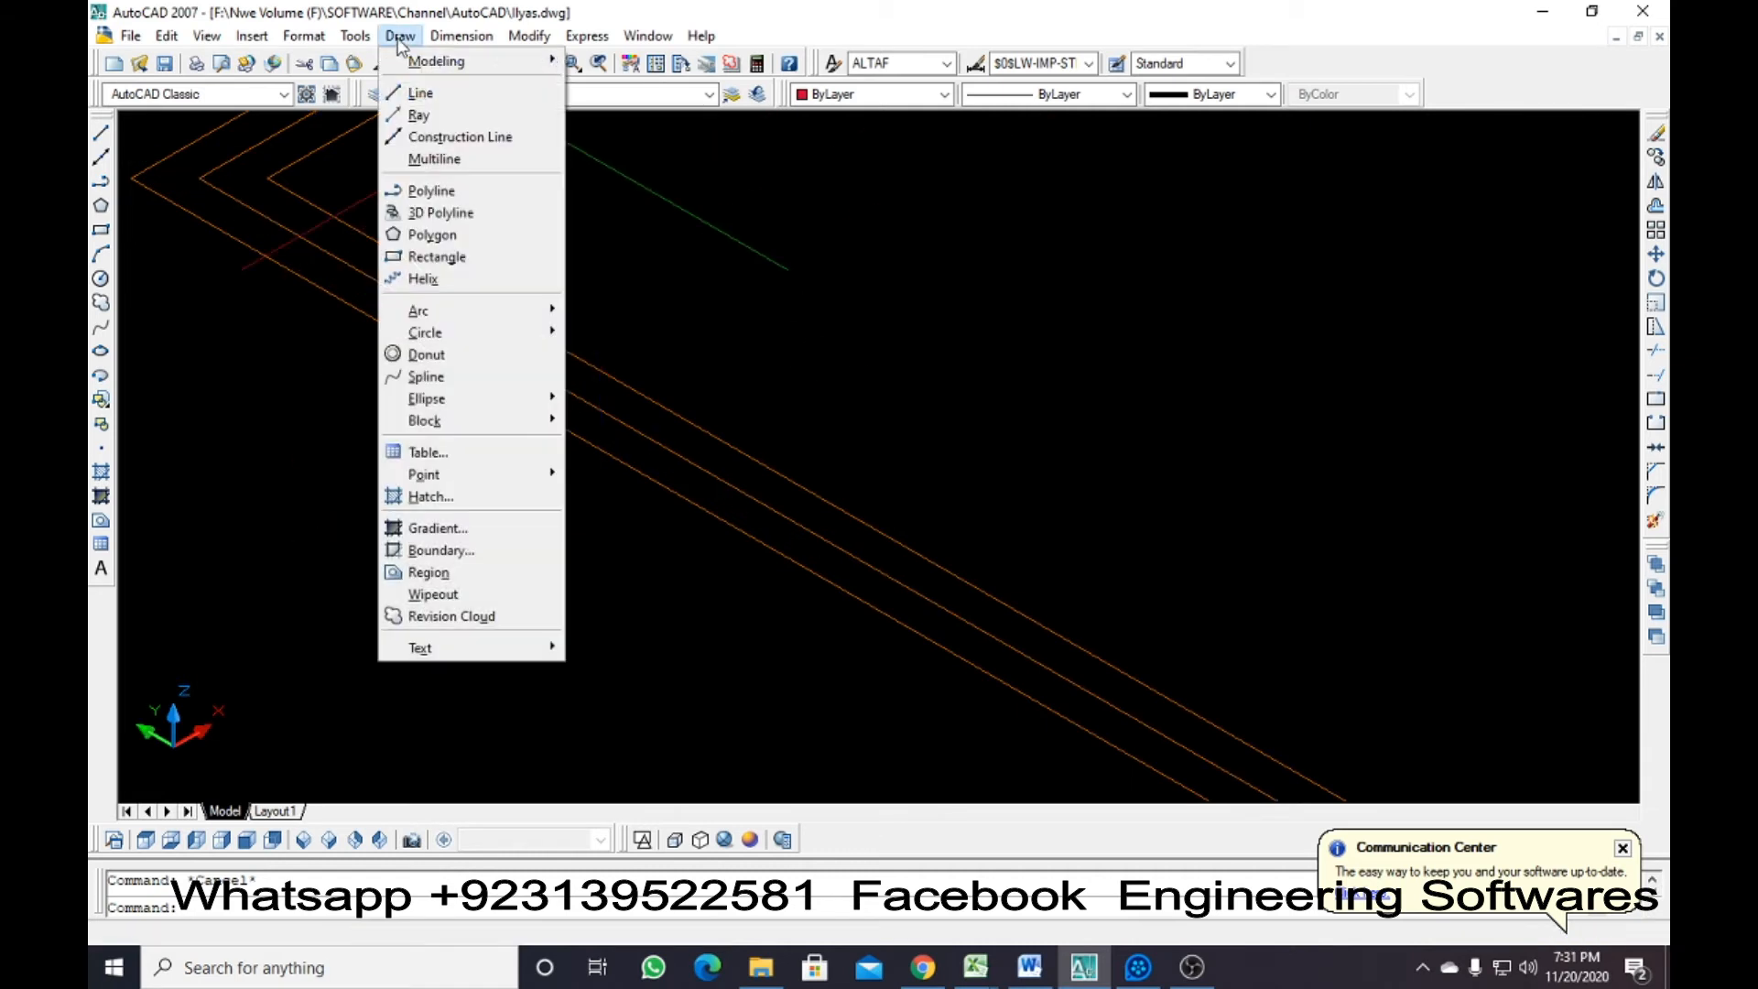
pyautogui.moveTo(457, 478)
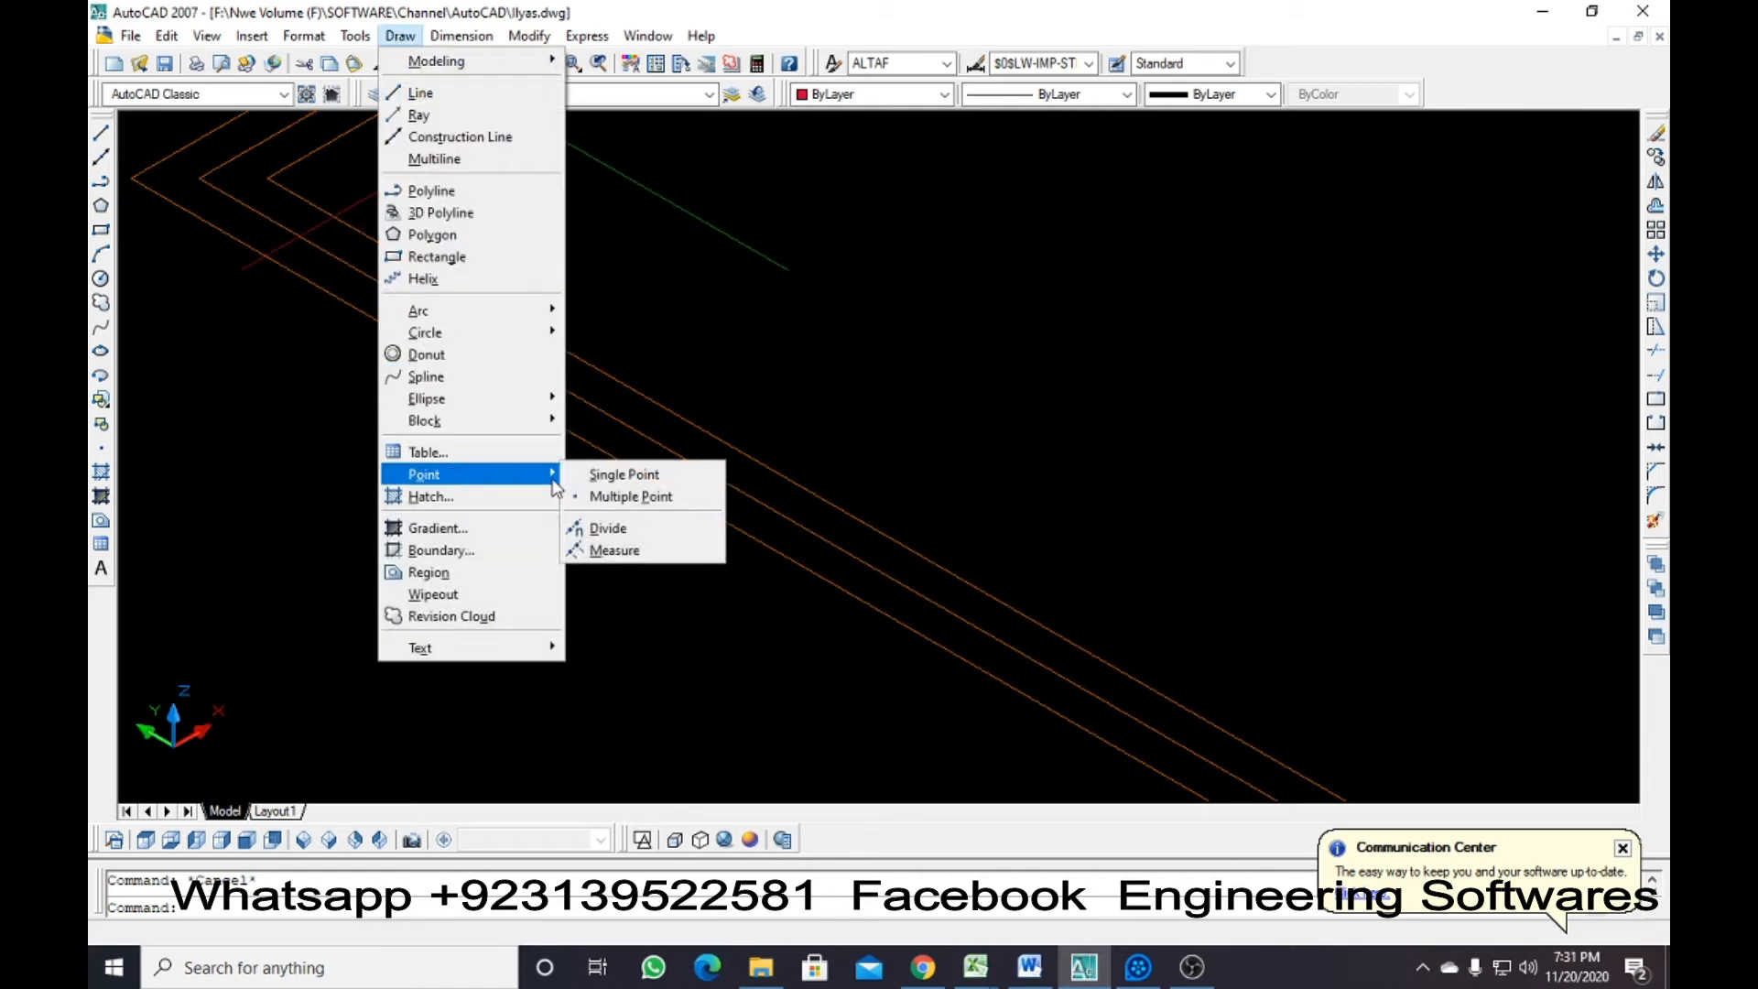
pyautogui.click(605, 534)
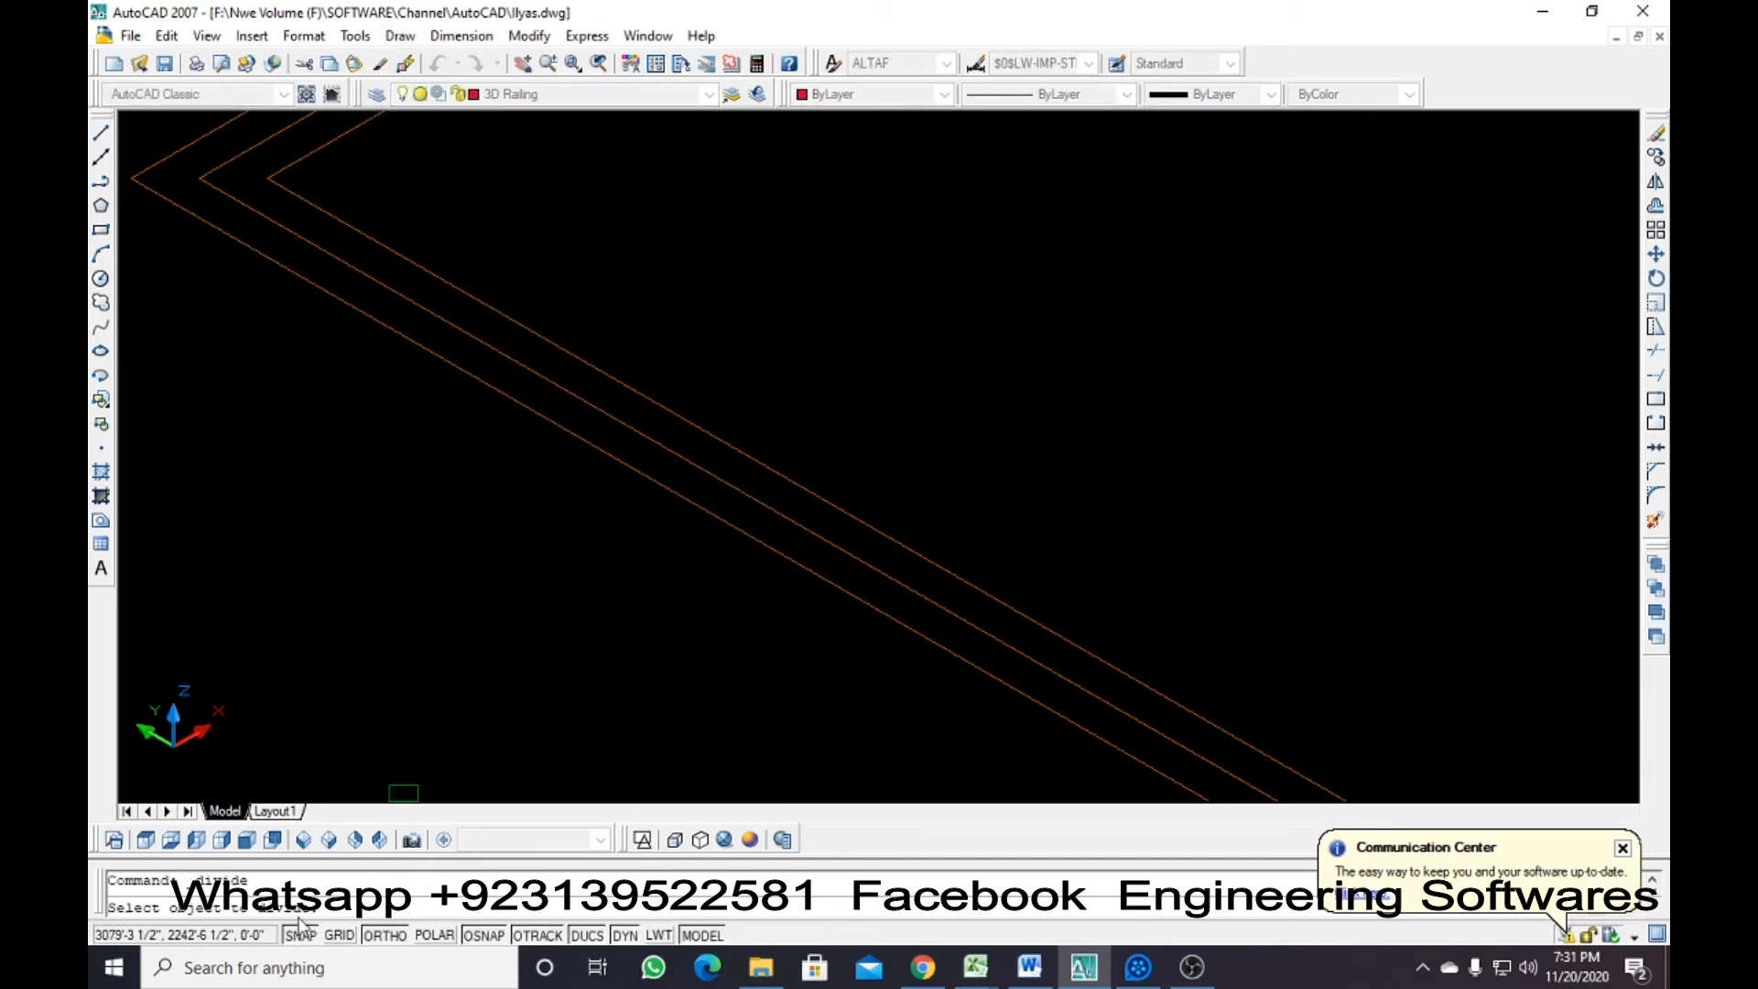
pyautogui.click(696, 470)
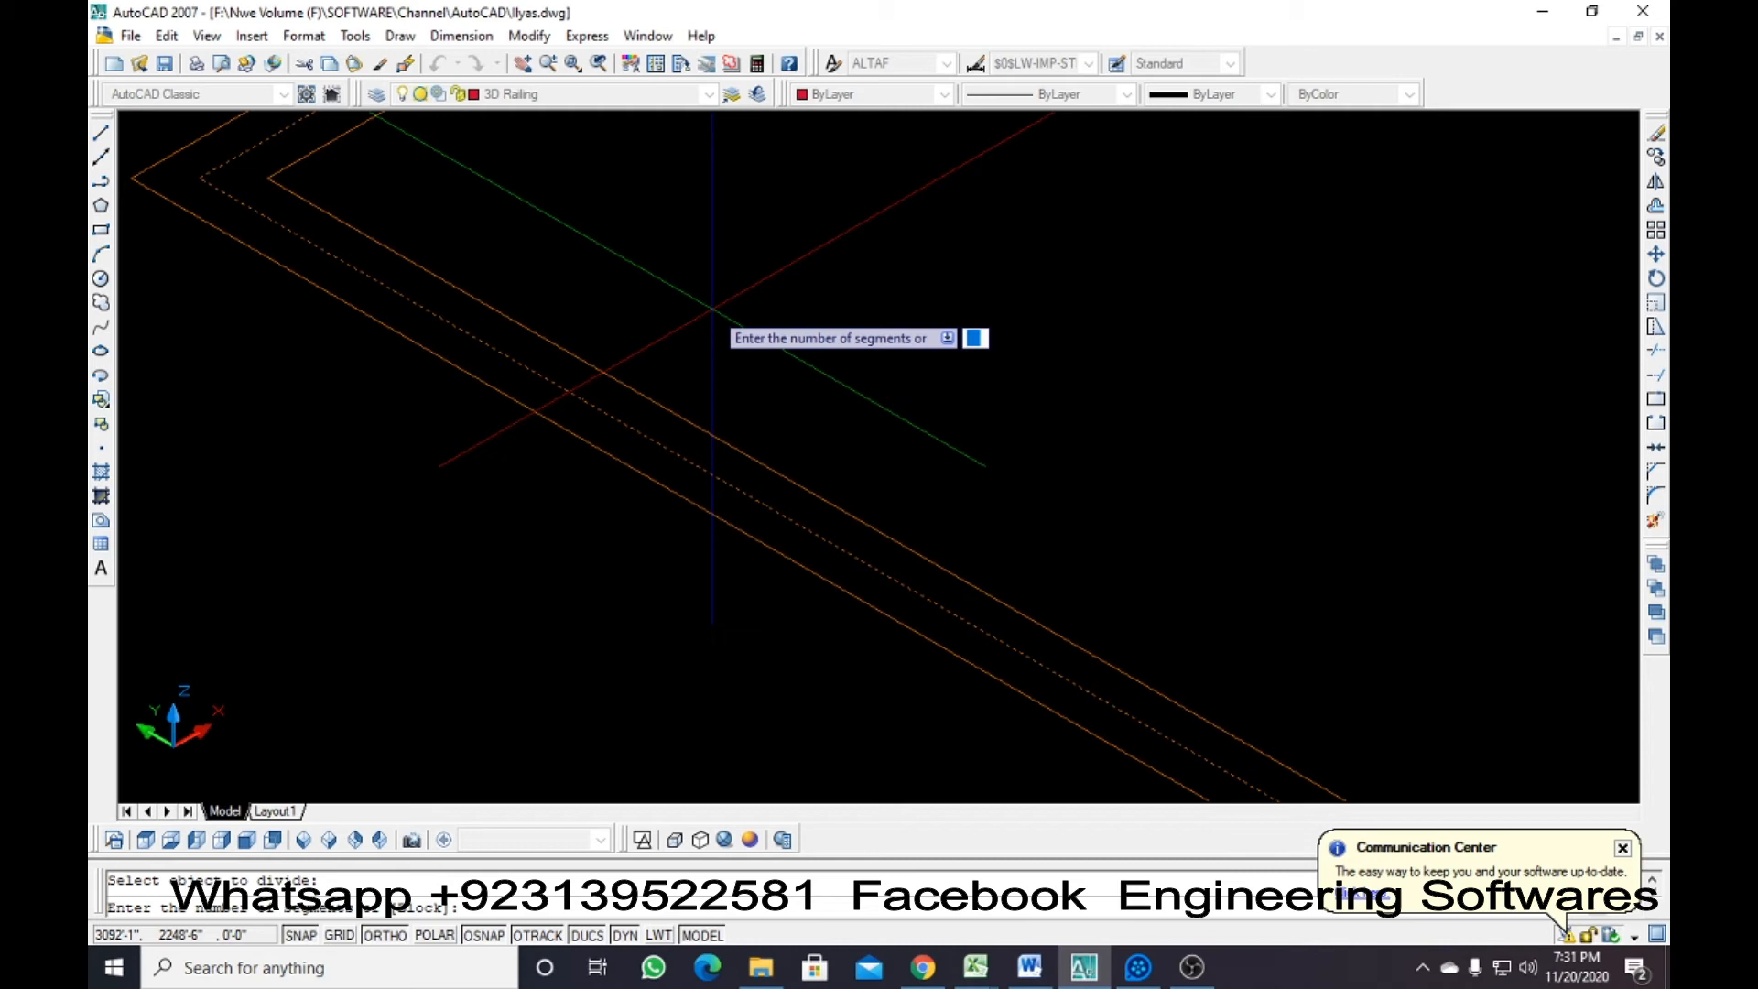
pyautogui.write('b')
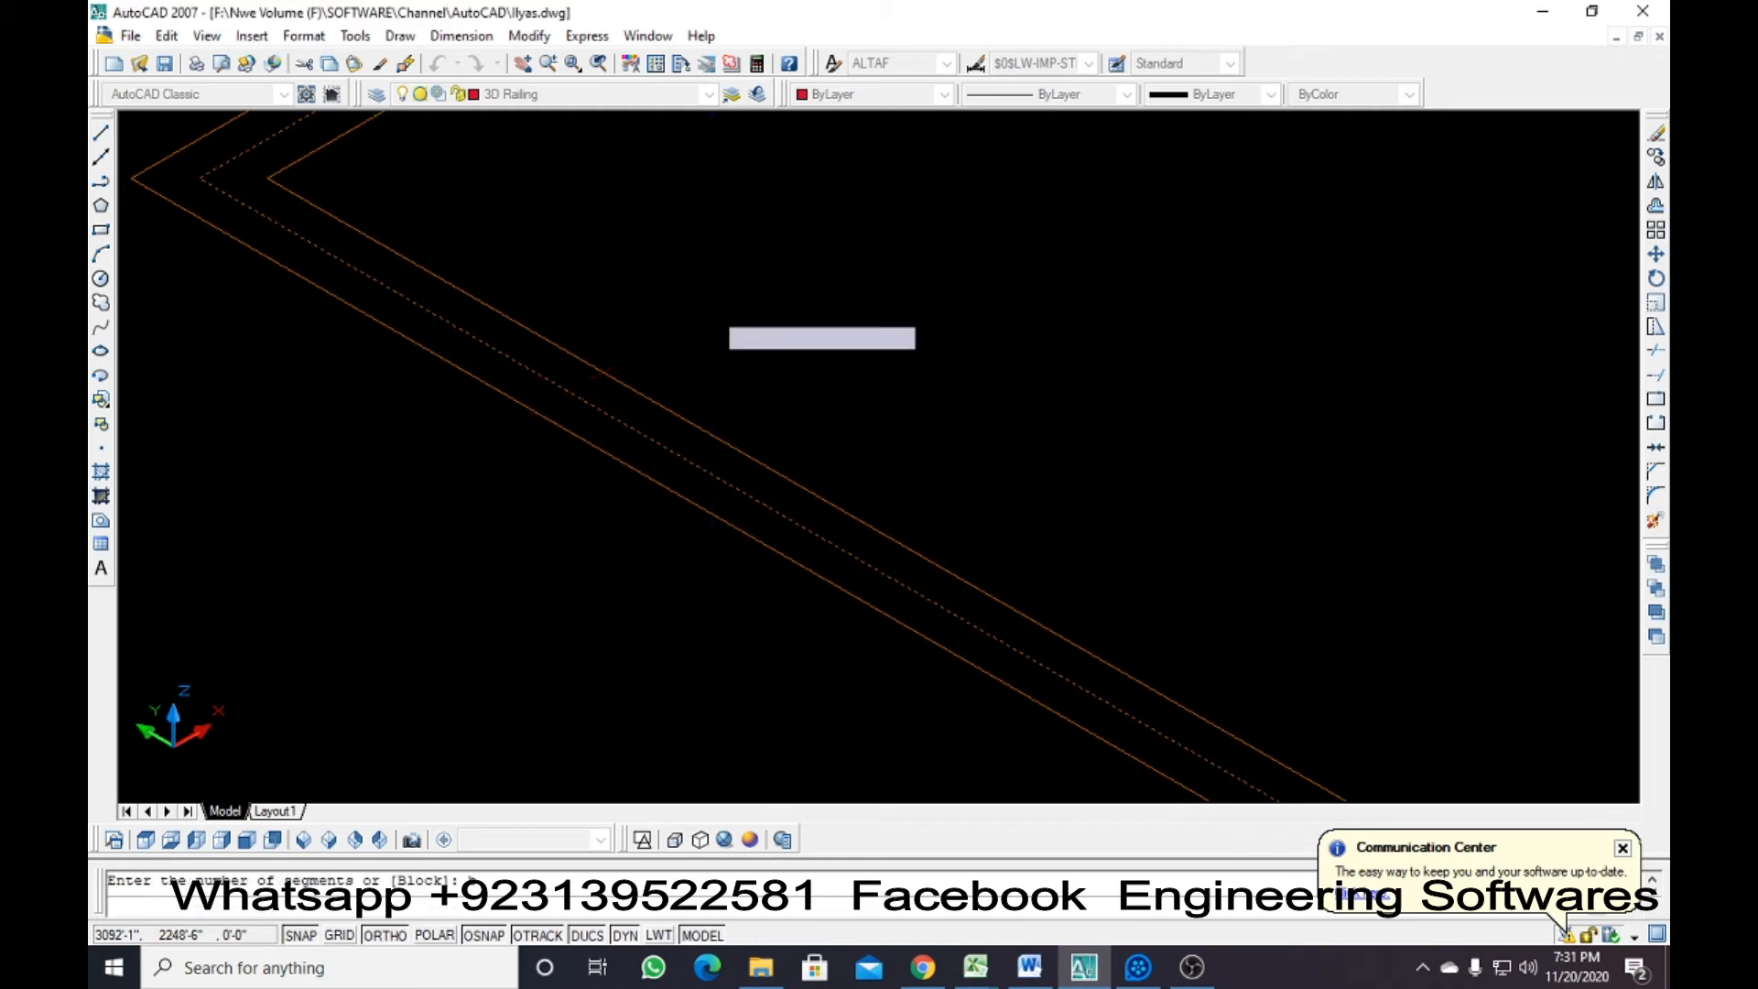
pyautogui.press('Return')
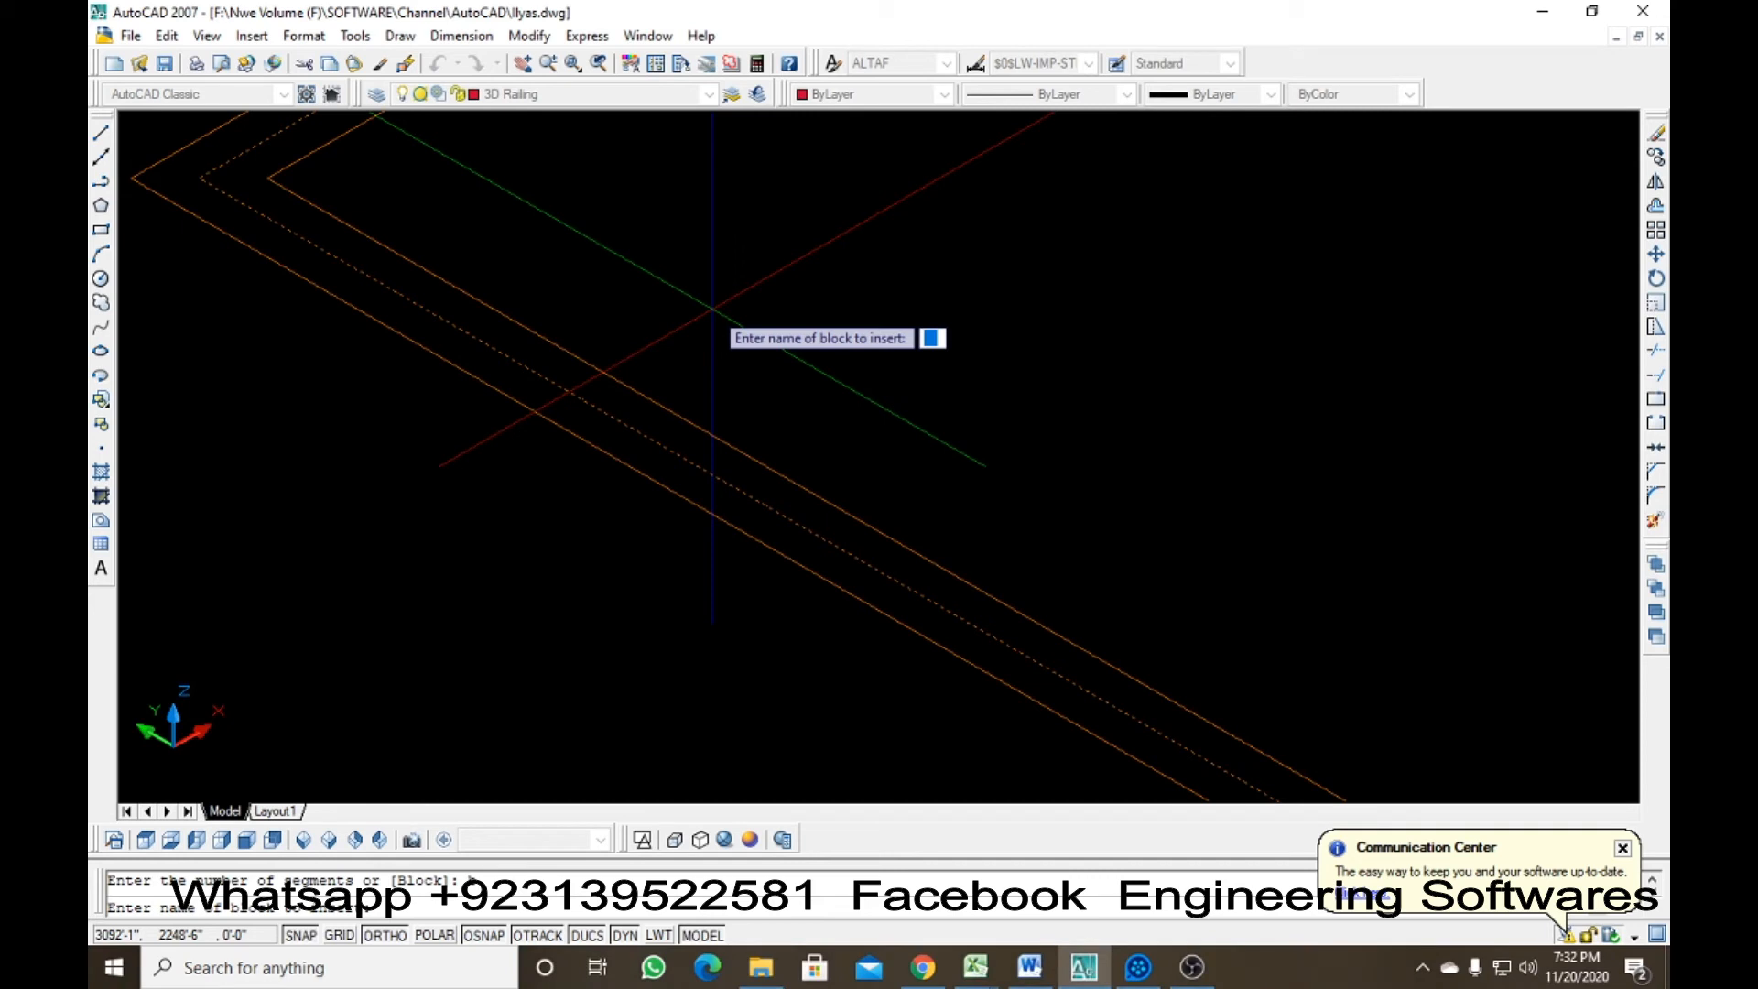
pyautogui.write('ily')
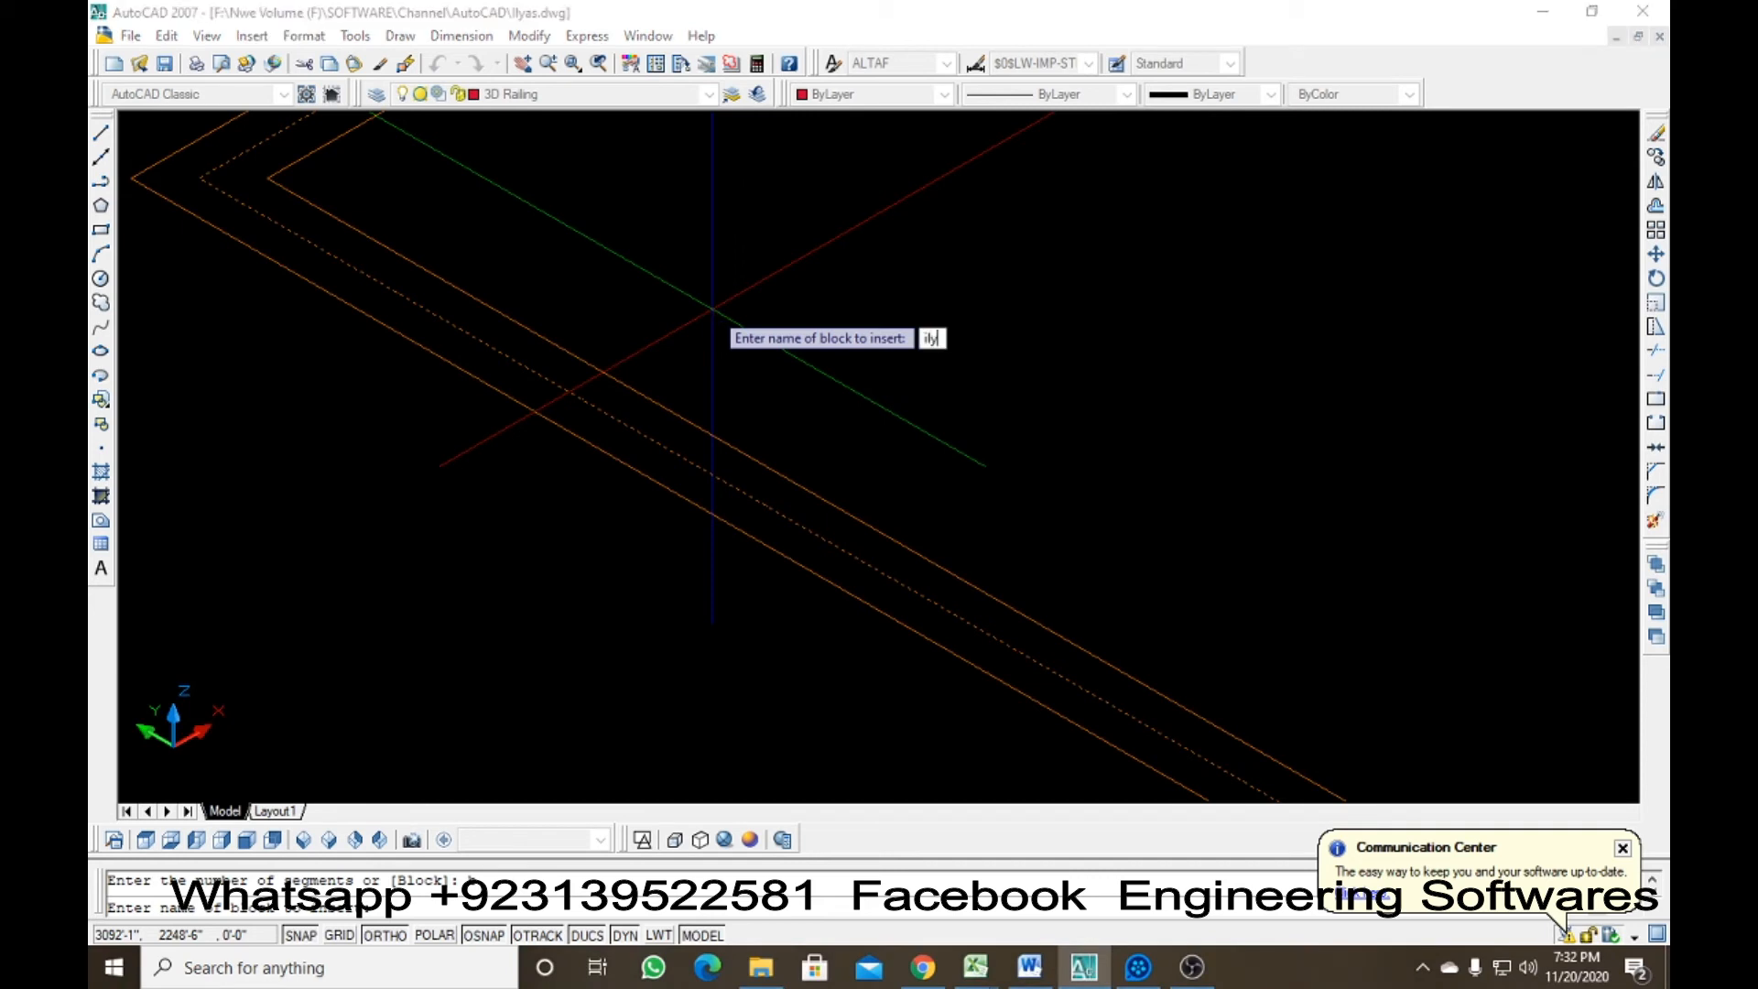
pyautogui.press('Return')
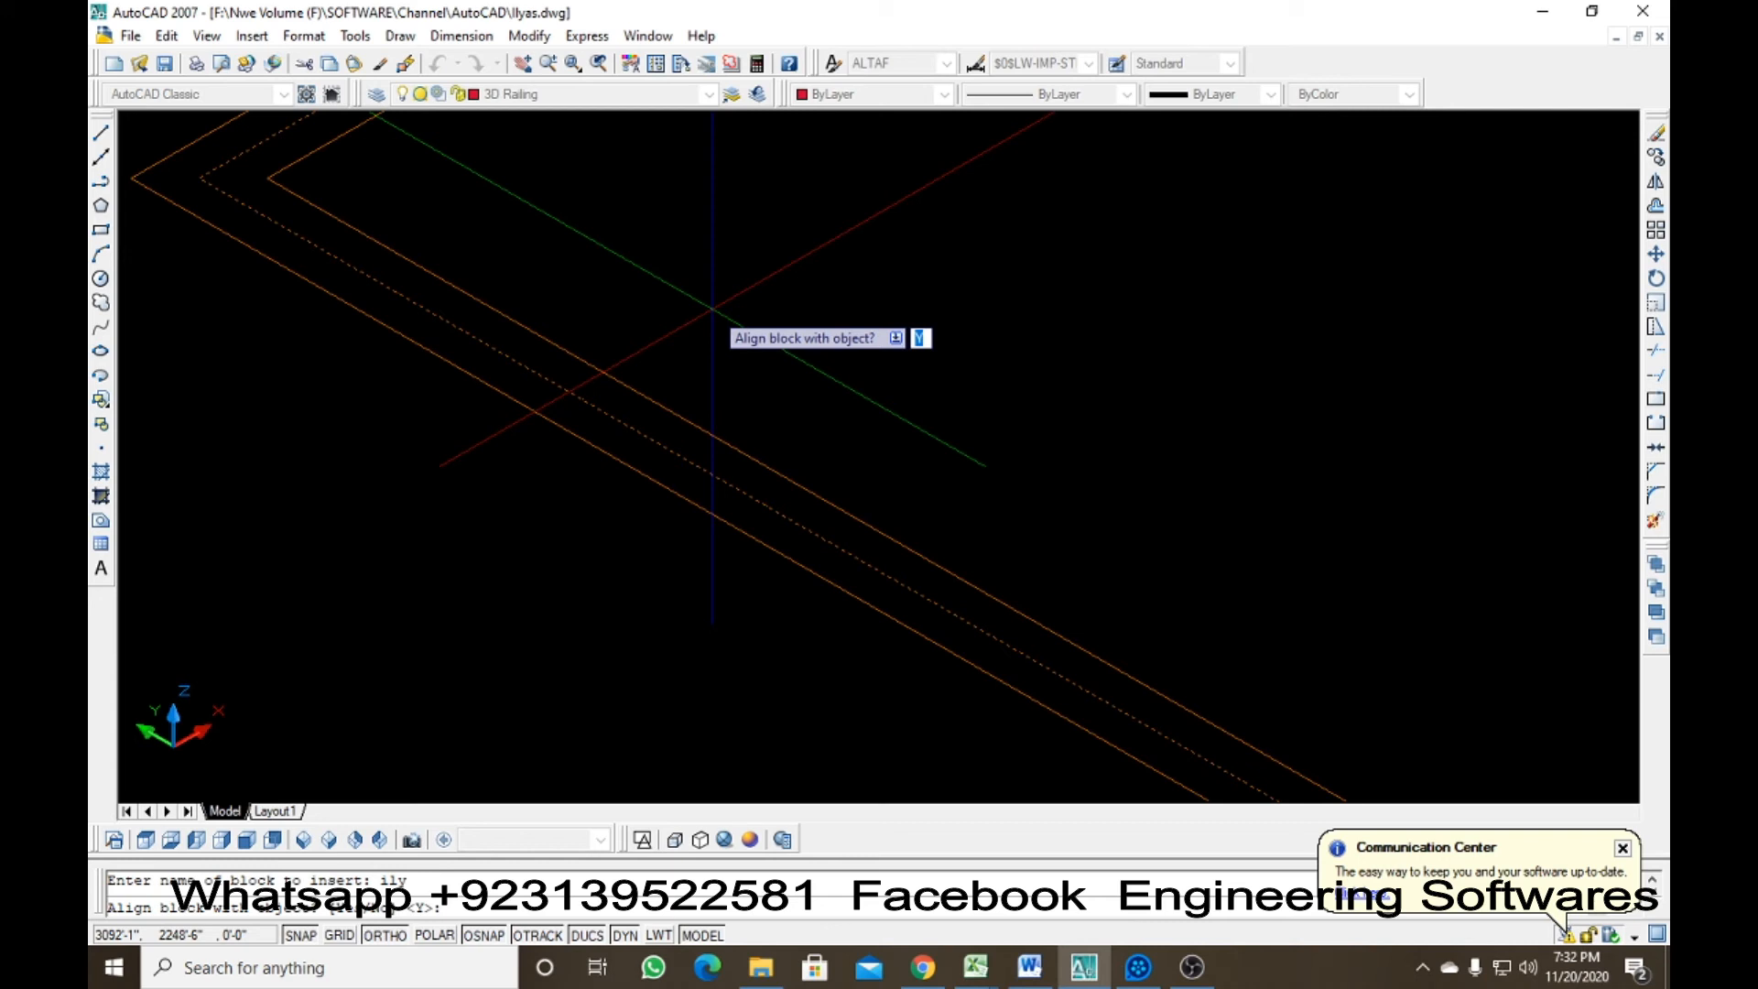
pyautogui.write('n')
pyautogui.press('Return')
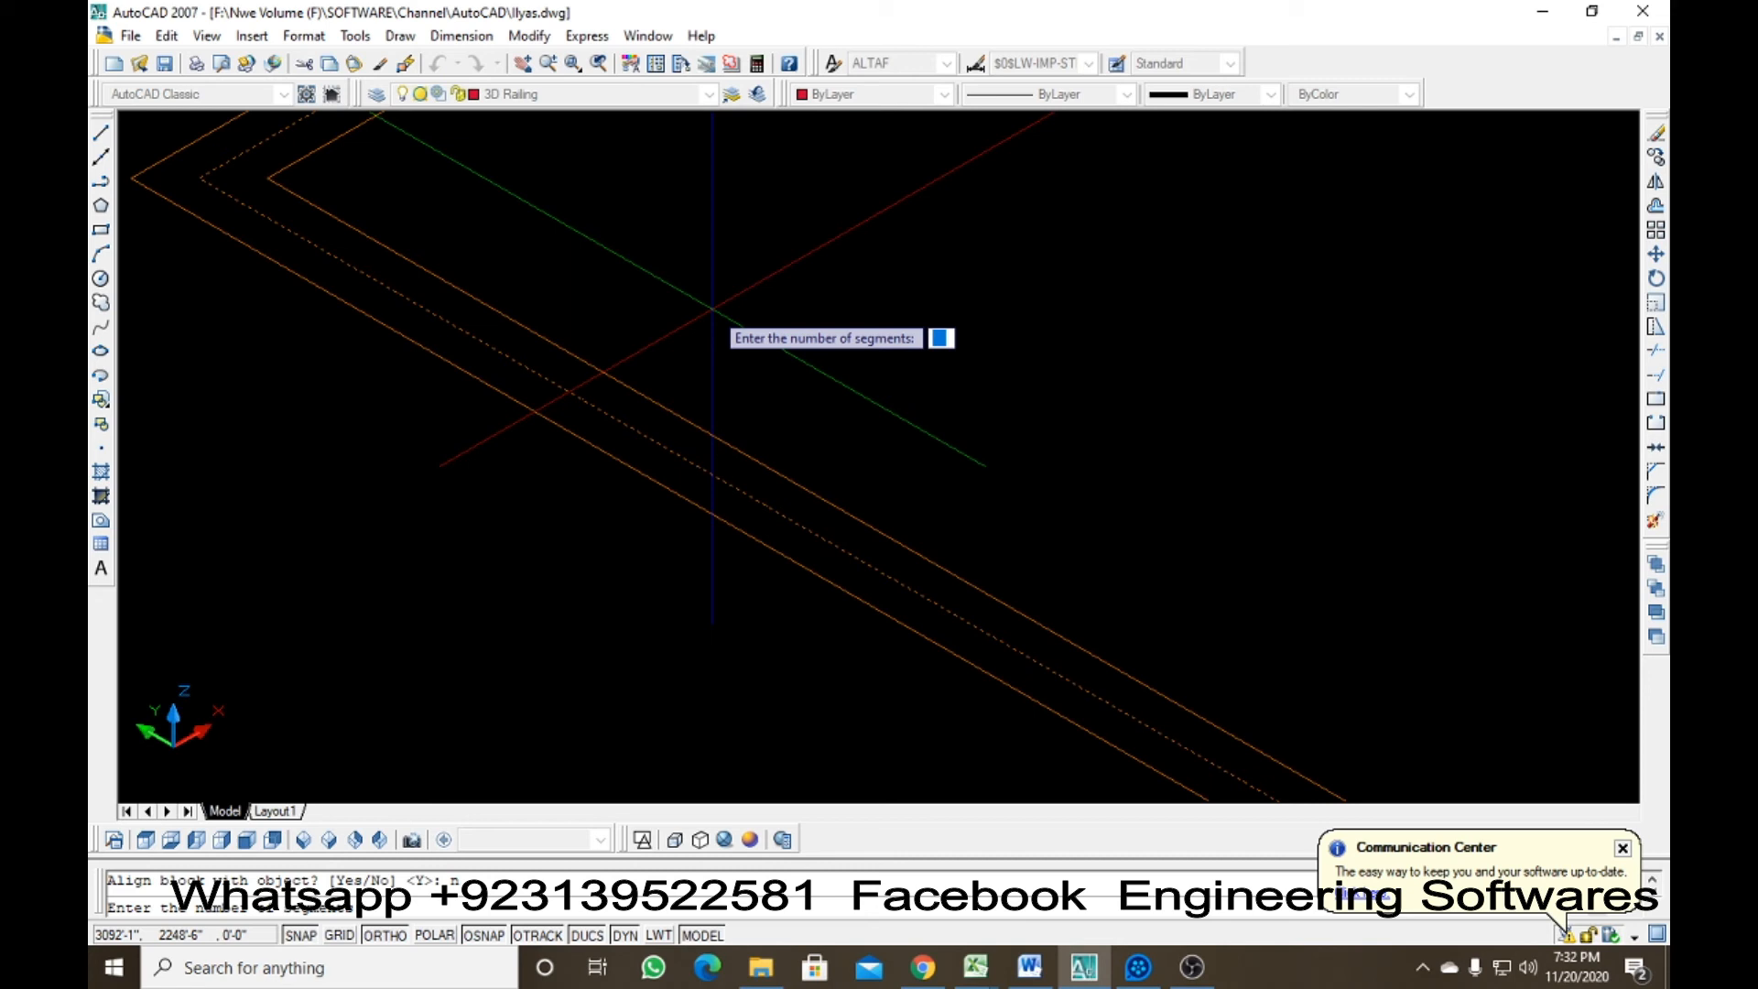
pyautogui.write('150')
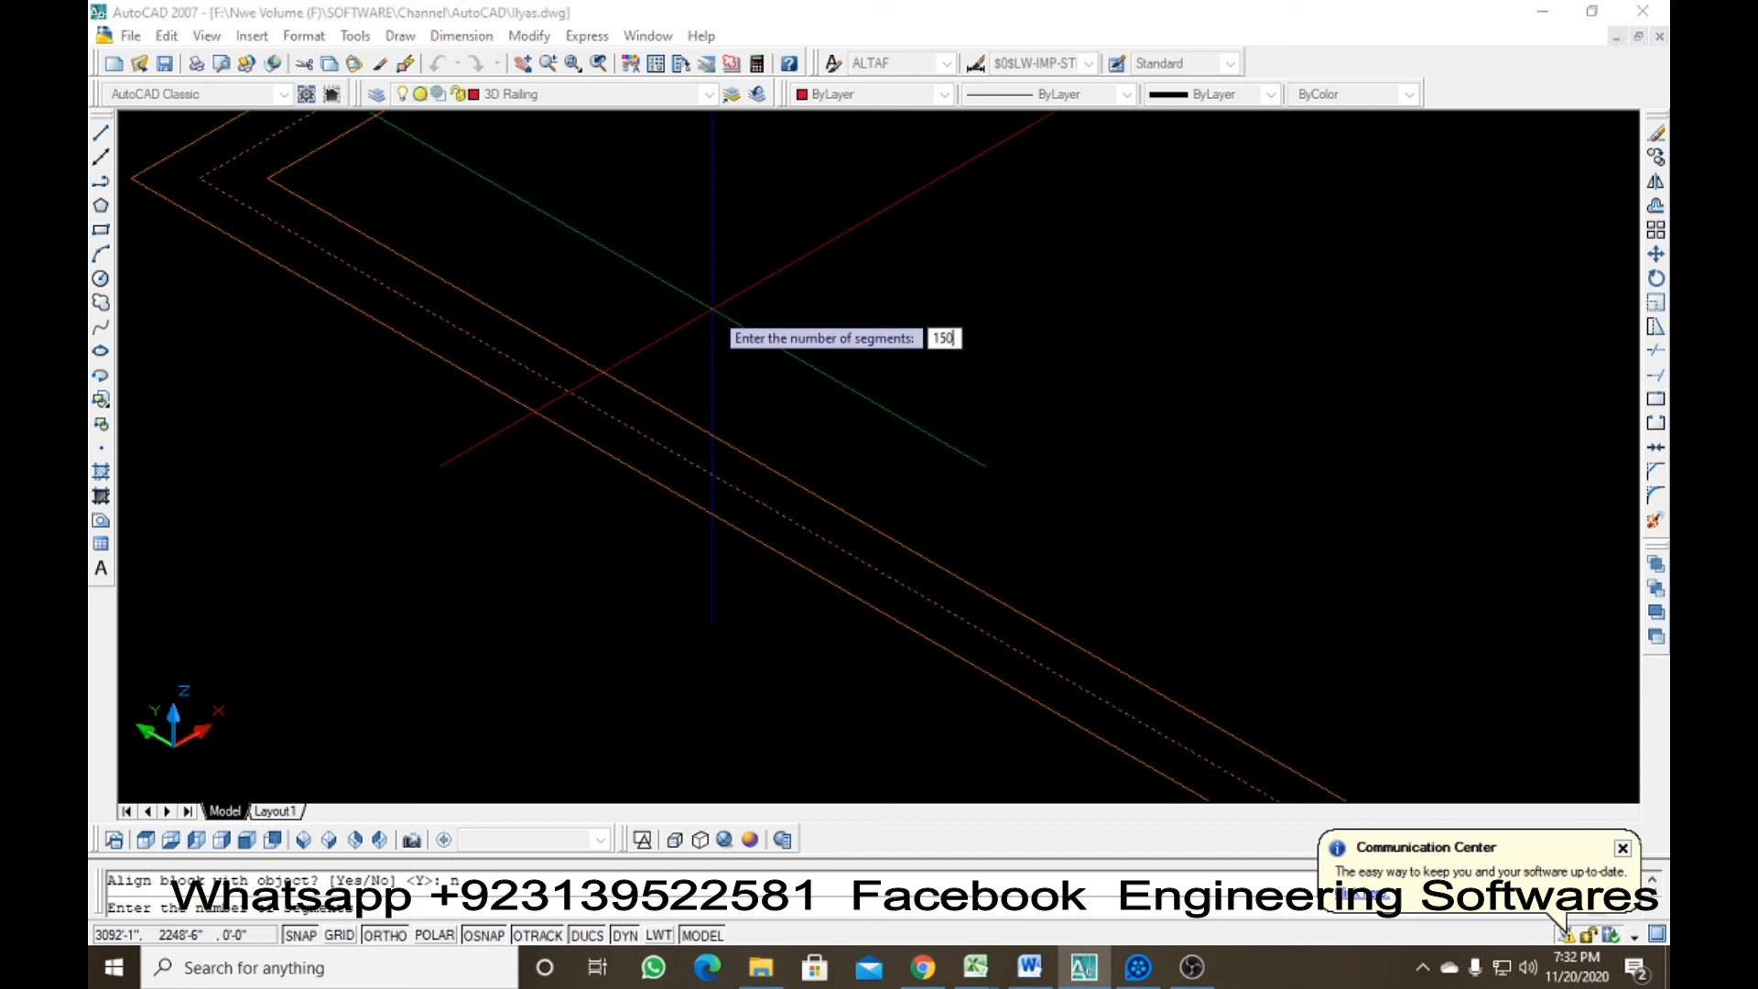
pyautogui.press('Return')
pyautogui.scroll(-5, 685, 482)
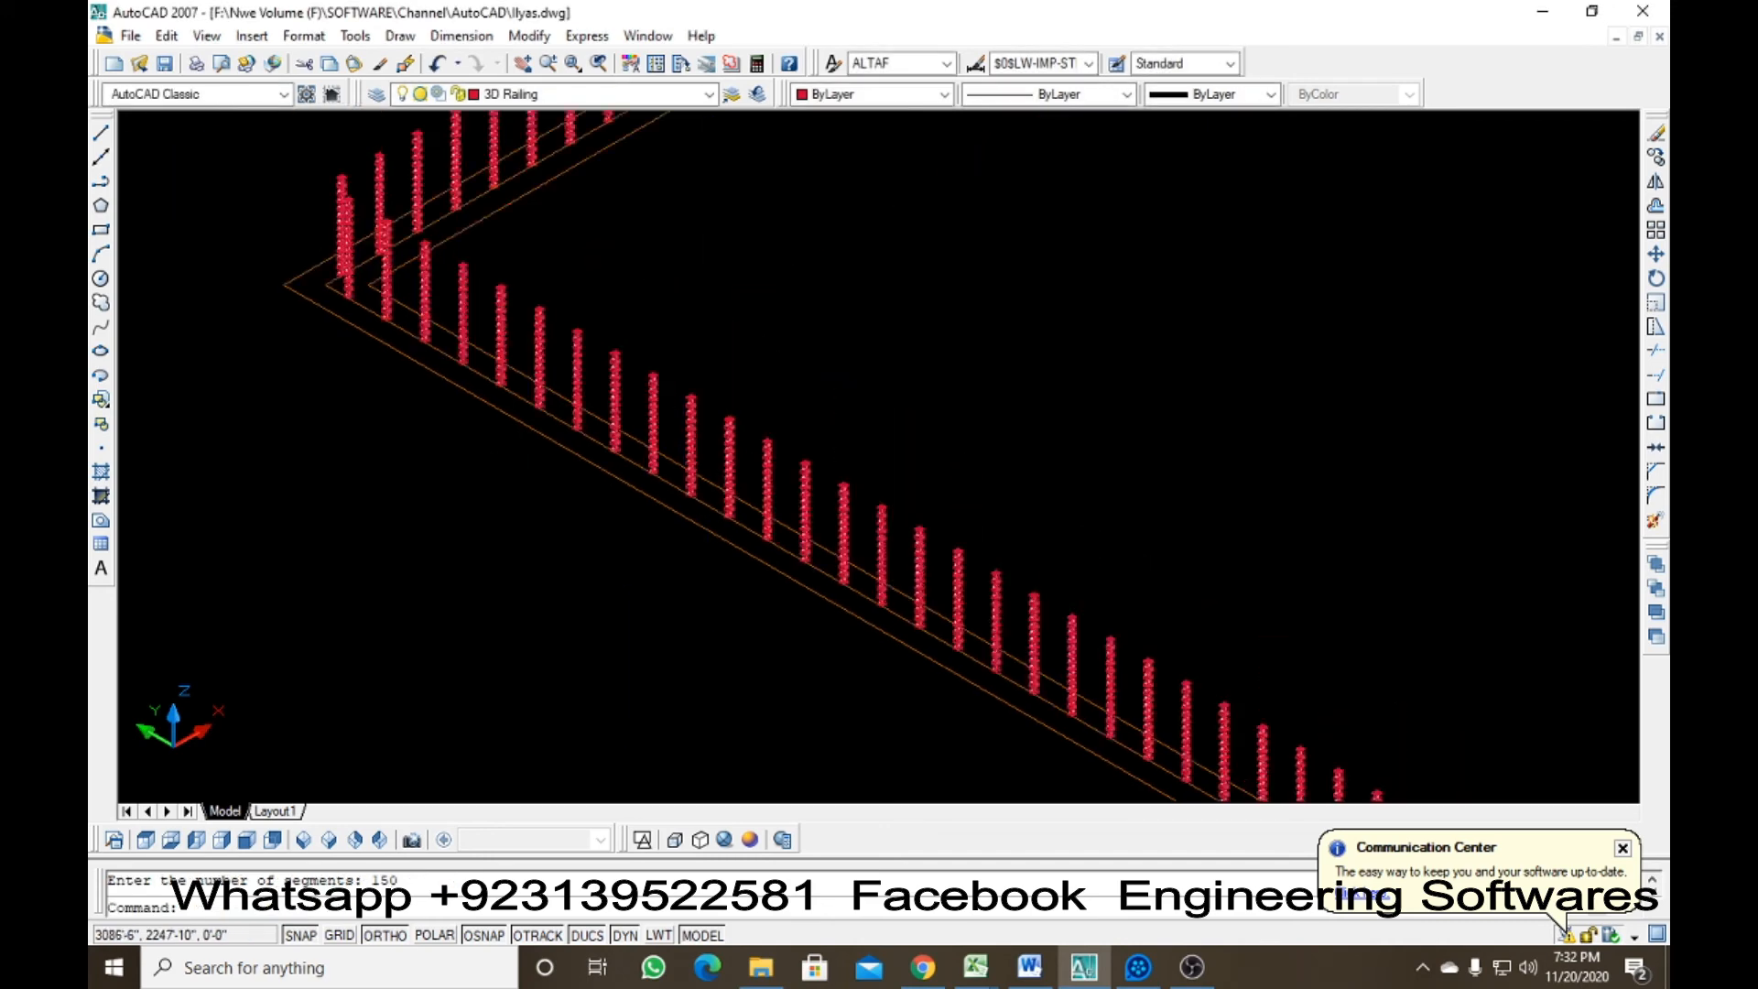
# Examine the balusters distributed along the centre line, both close up at the corners and around the whole outline
pyautogui.press('Escape')
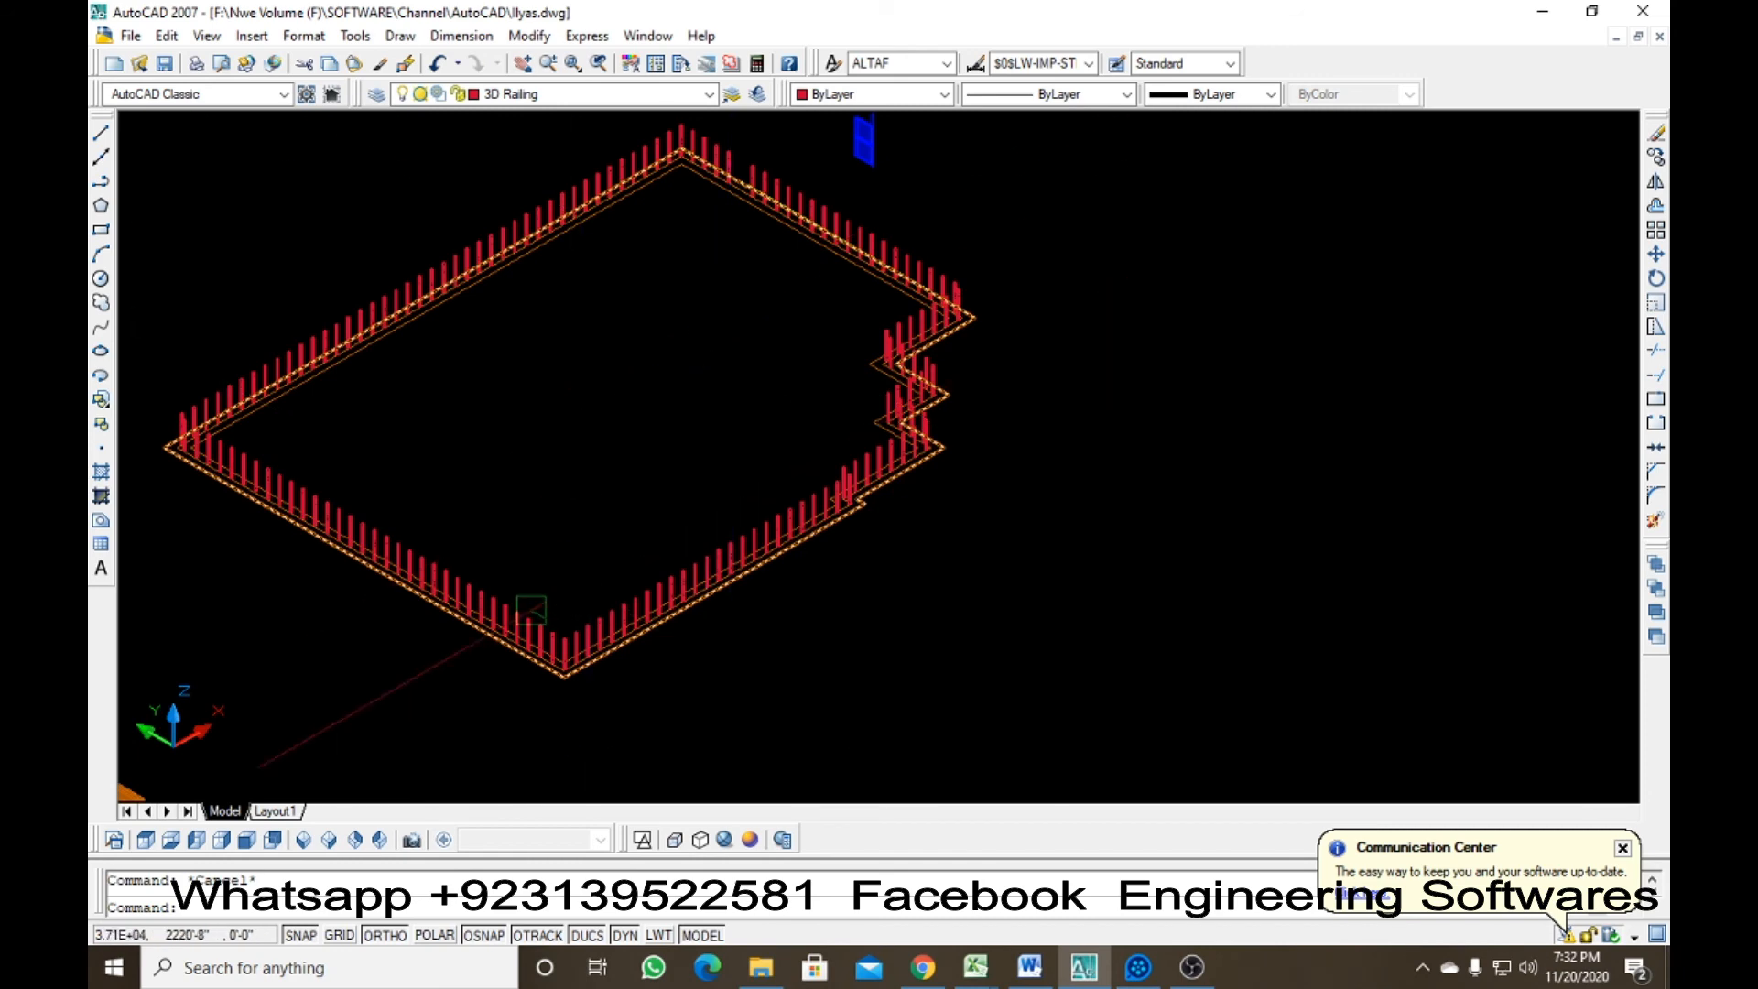
pyautogui.scroll(3, 477, 639)
pyautogui.moveTo(485, 617); pyautogui.dragTo(912, 652, button='middle')
pyautogui.scroll(2, 350, 223)
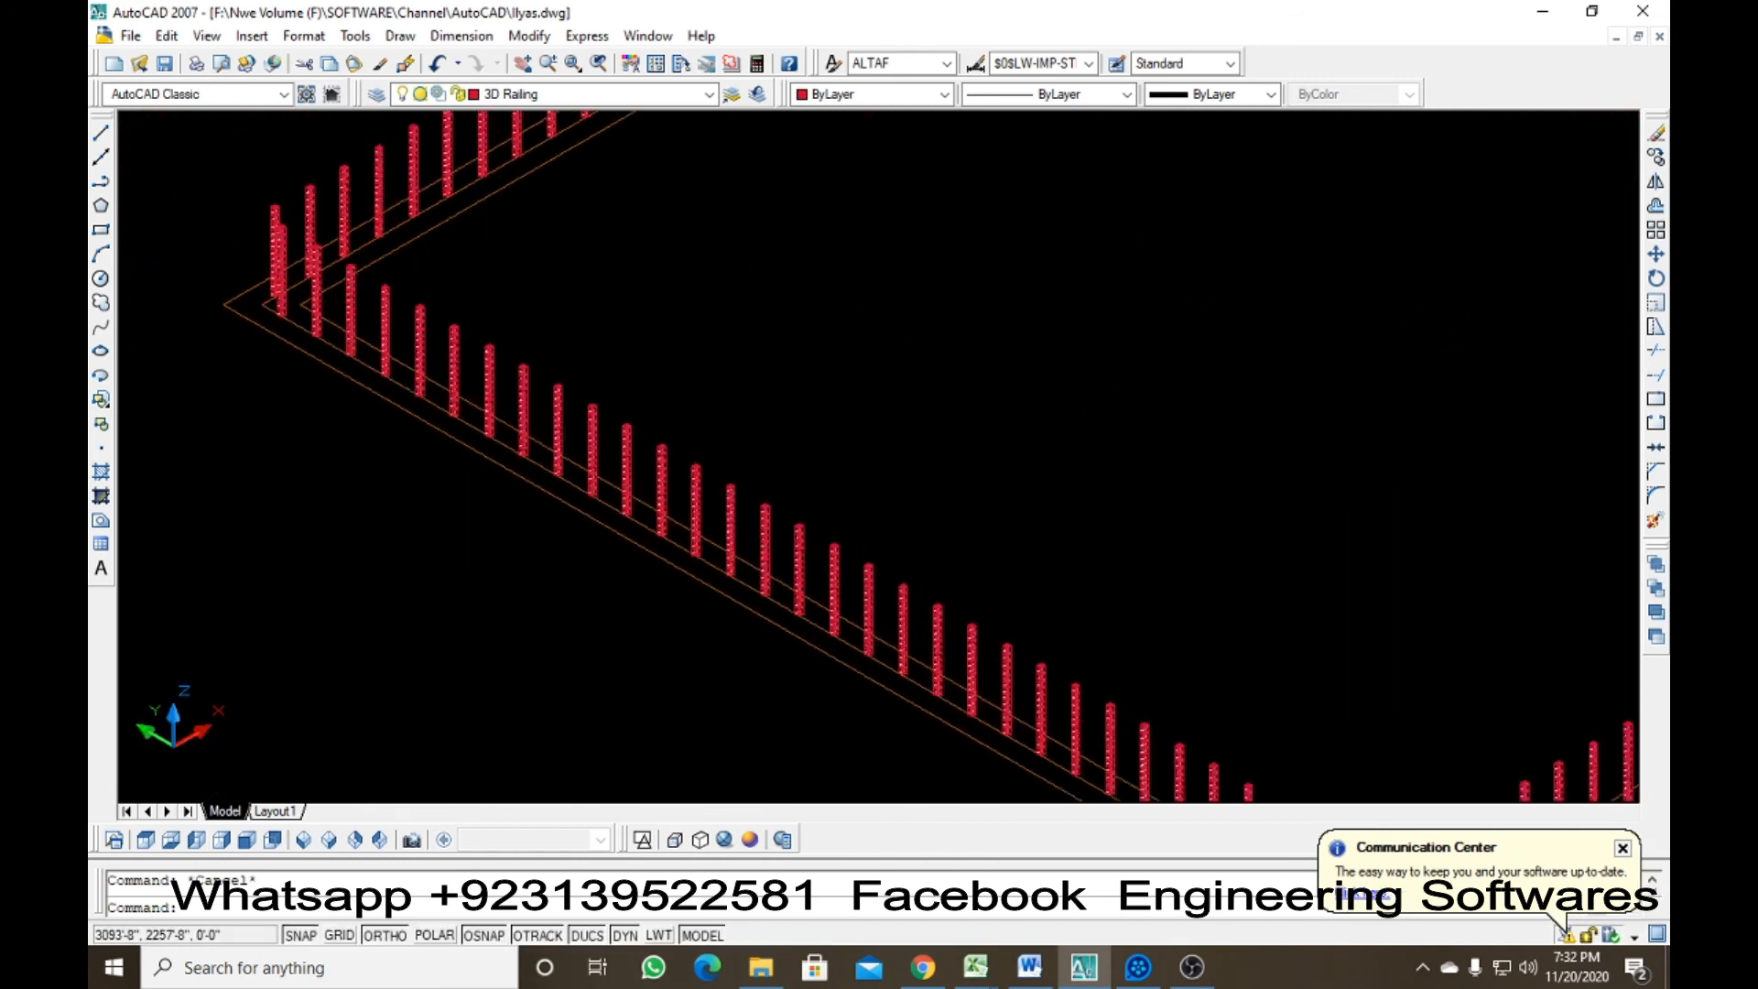
pyautogui.scroll(-4, 510, 389)
pyautogui.moveTo(707, 406); pyautogui.dragTo(571, 409, button='middle')
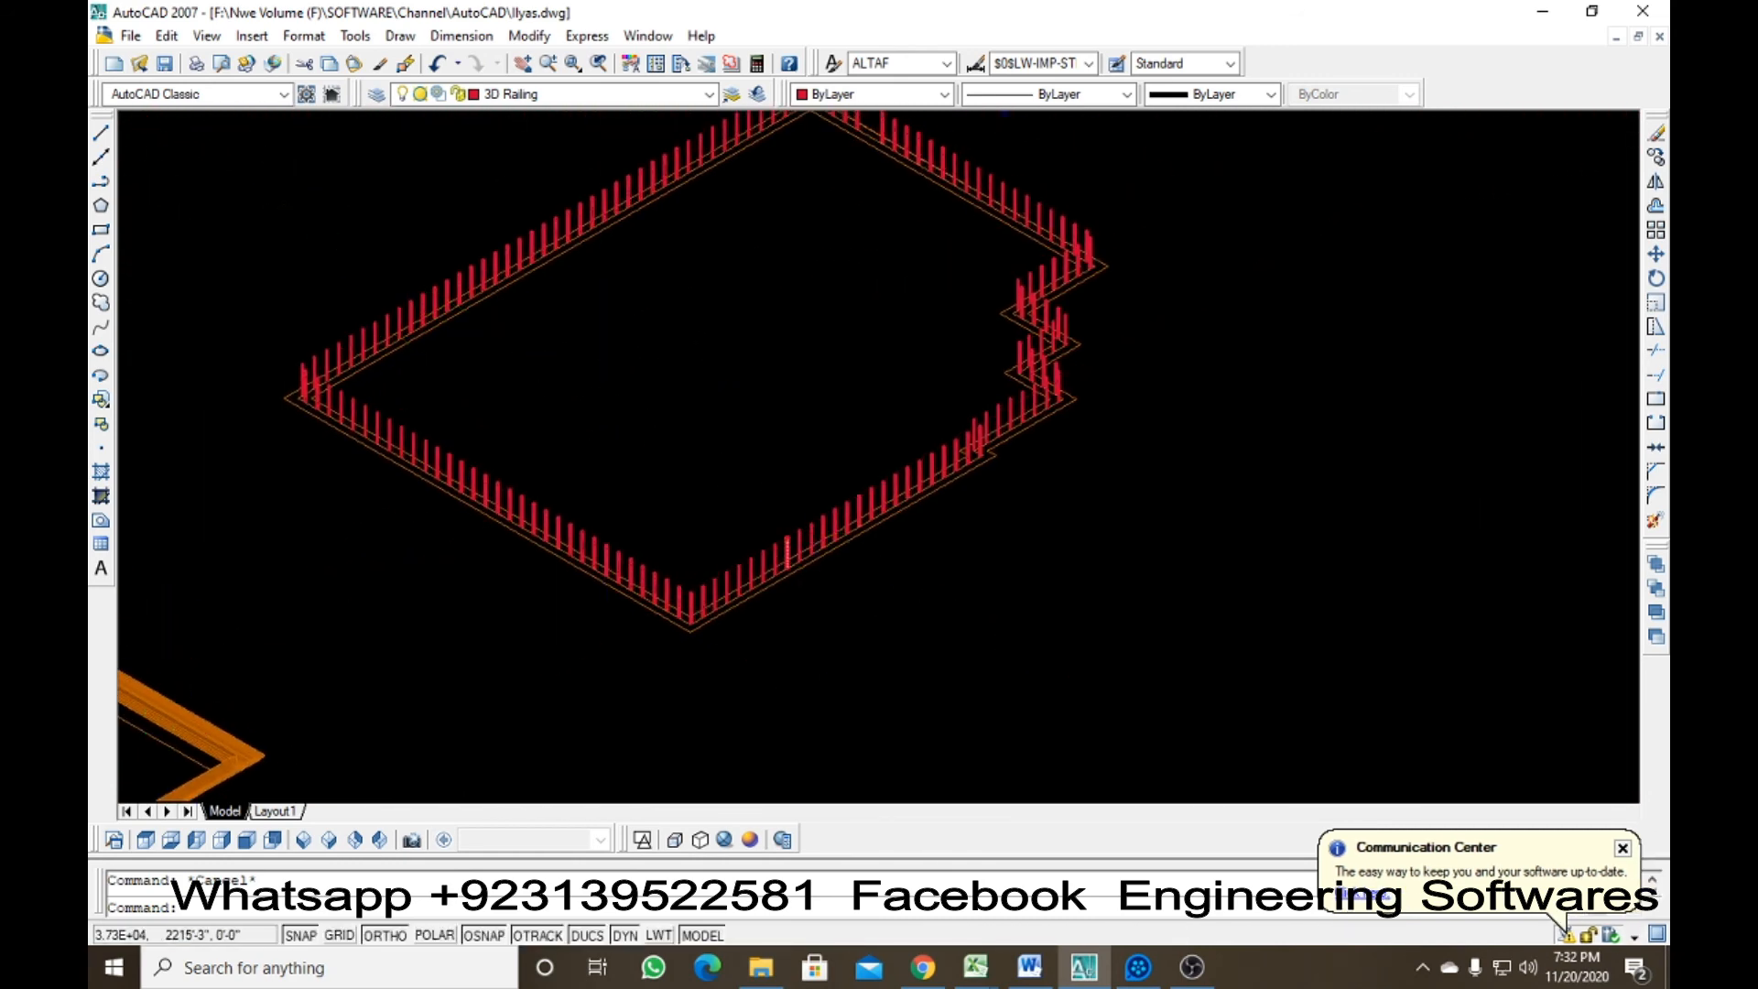
pyautogui.scroll(2, 847, 542)
pyautogui.scroll(-3, 860, 436)
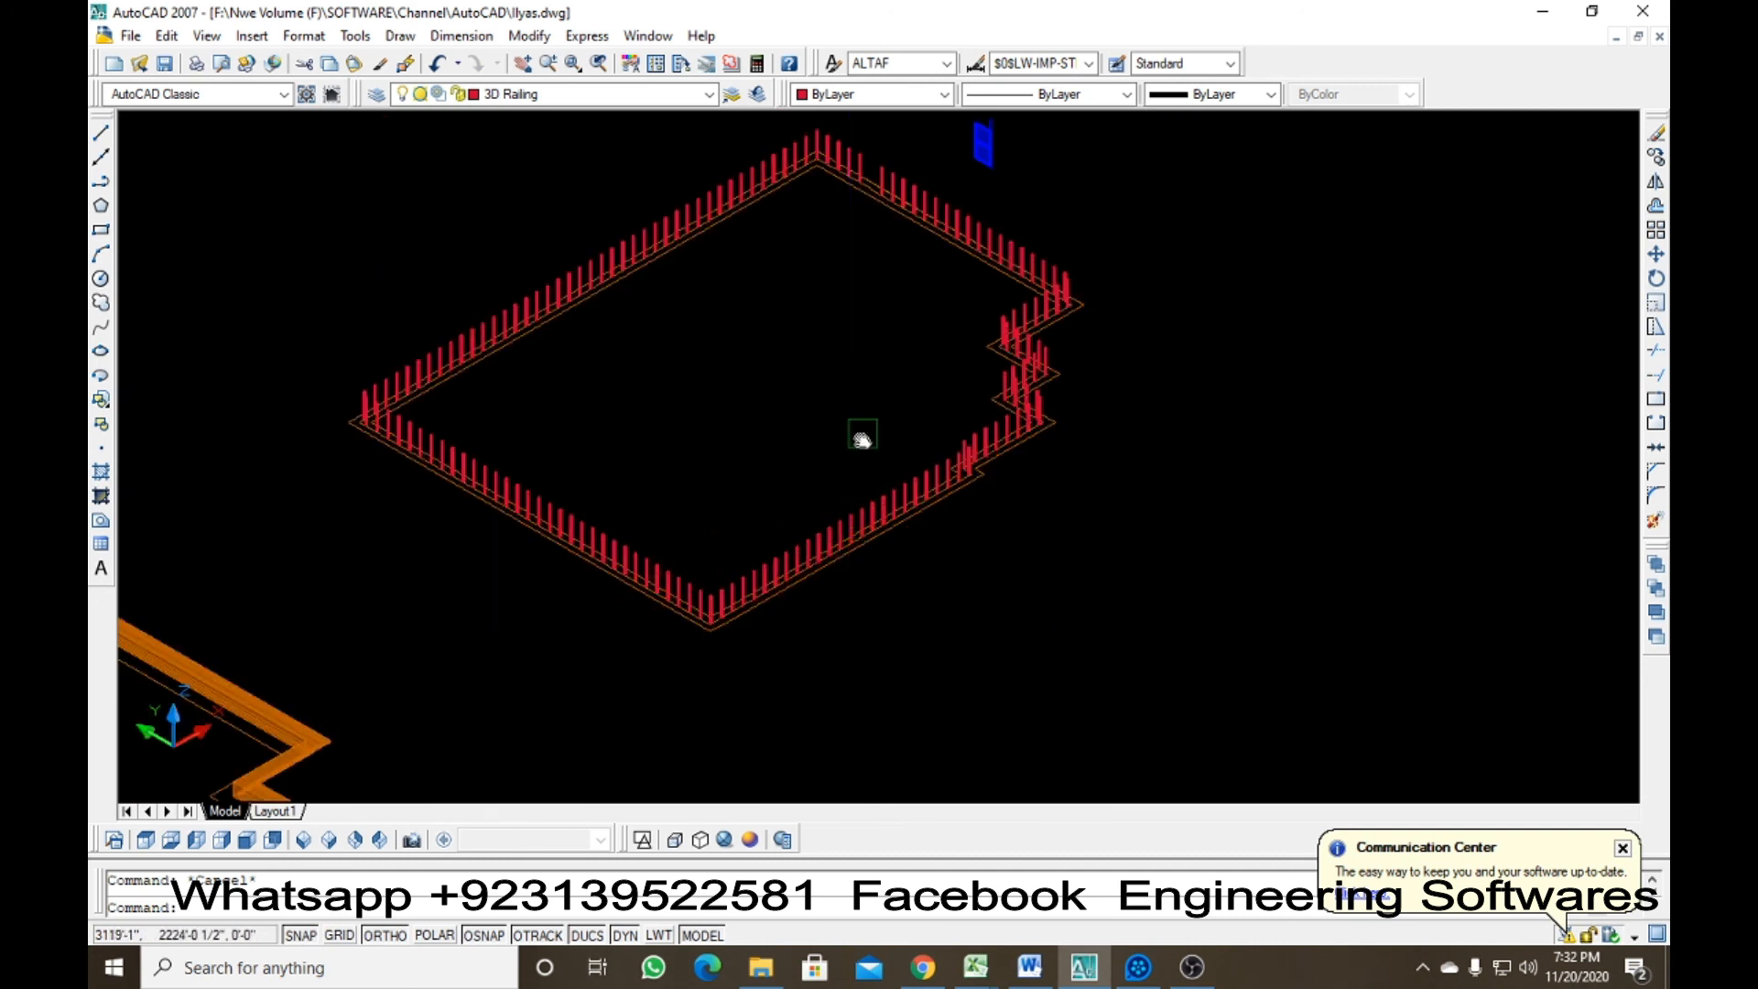
pyautogui.scroll(2, 824, 487)
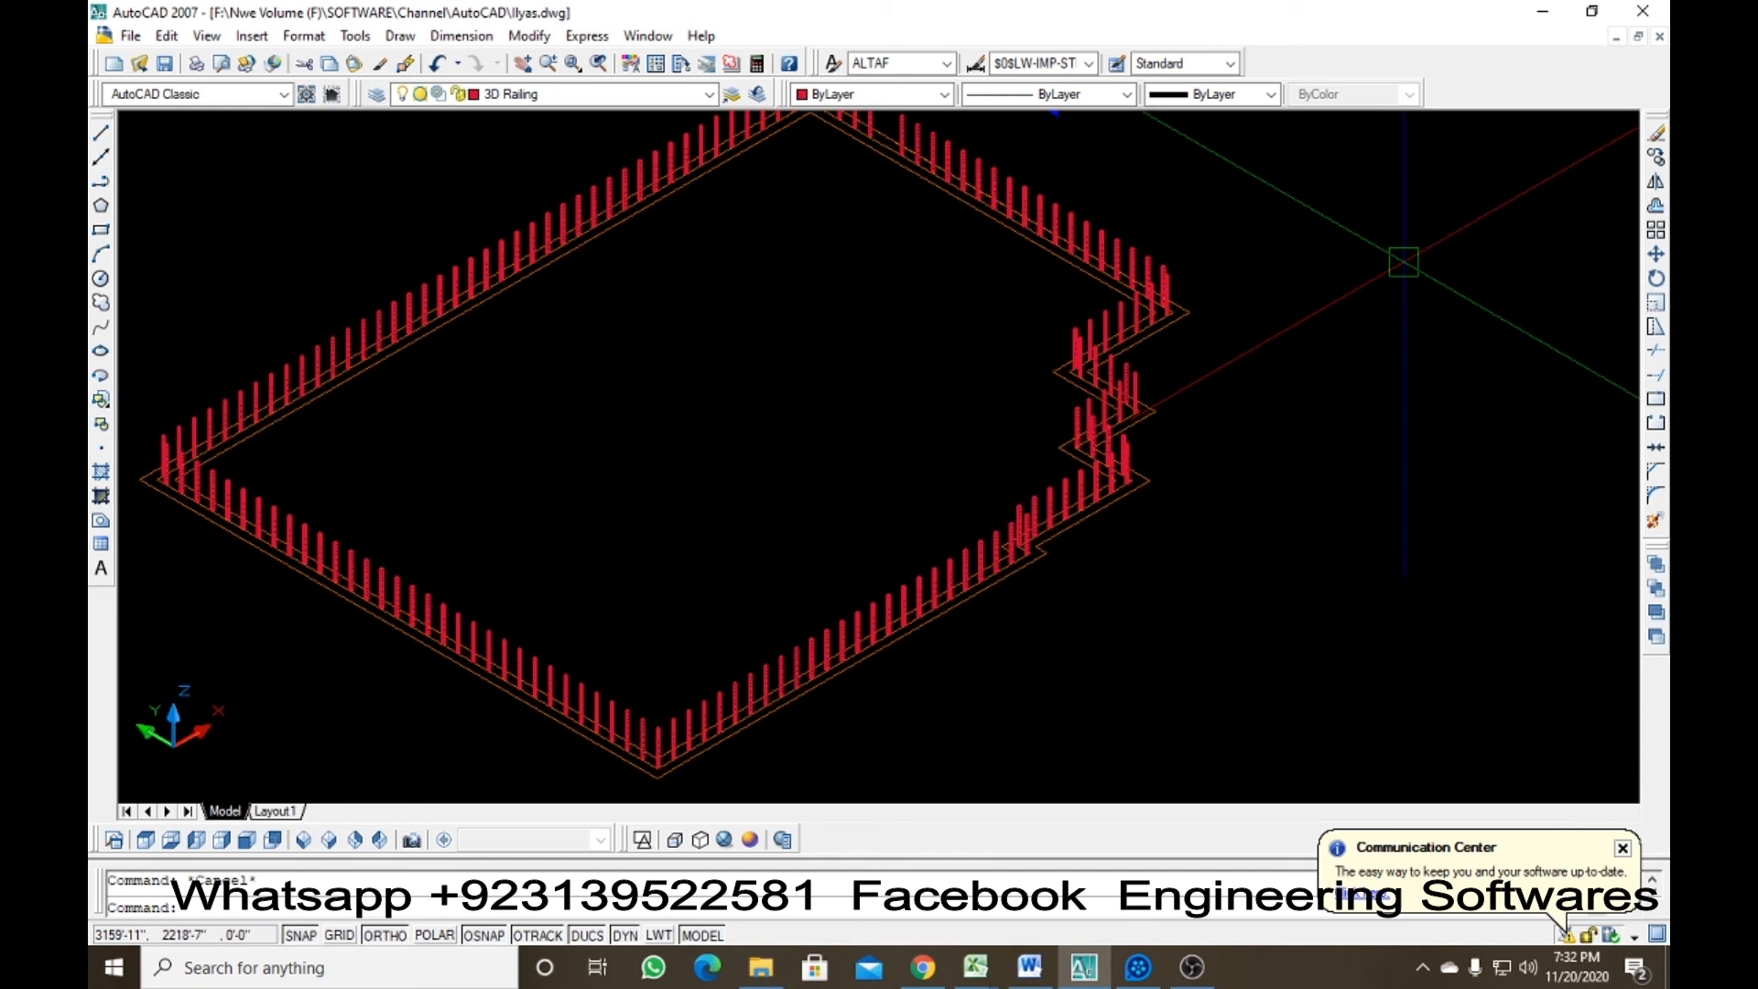
# Close the Communication Center notification
pyautogui.click(1621, 848)
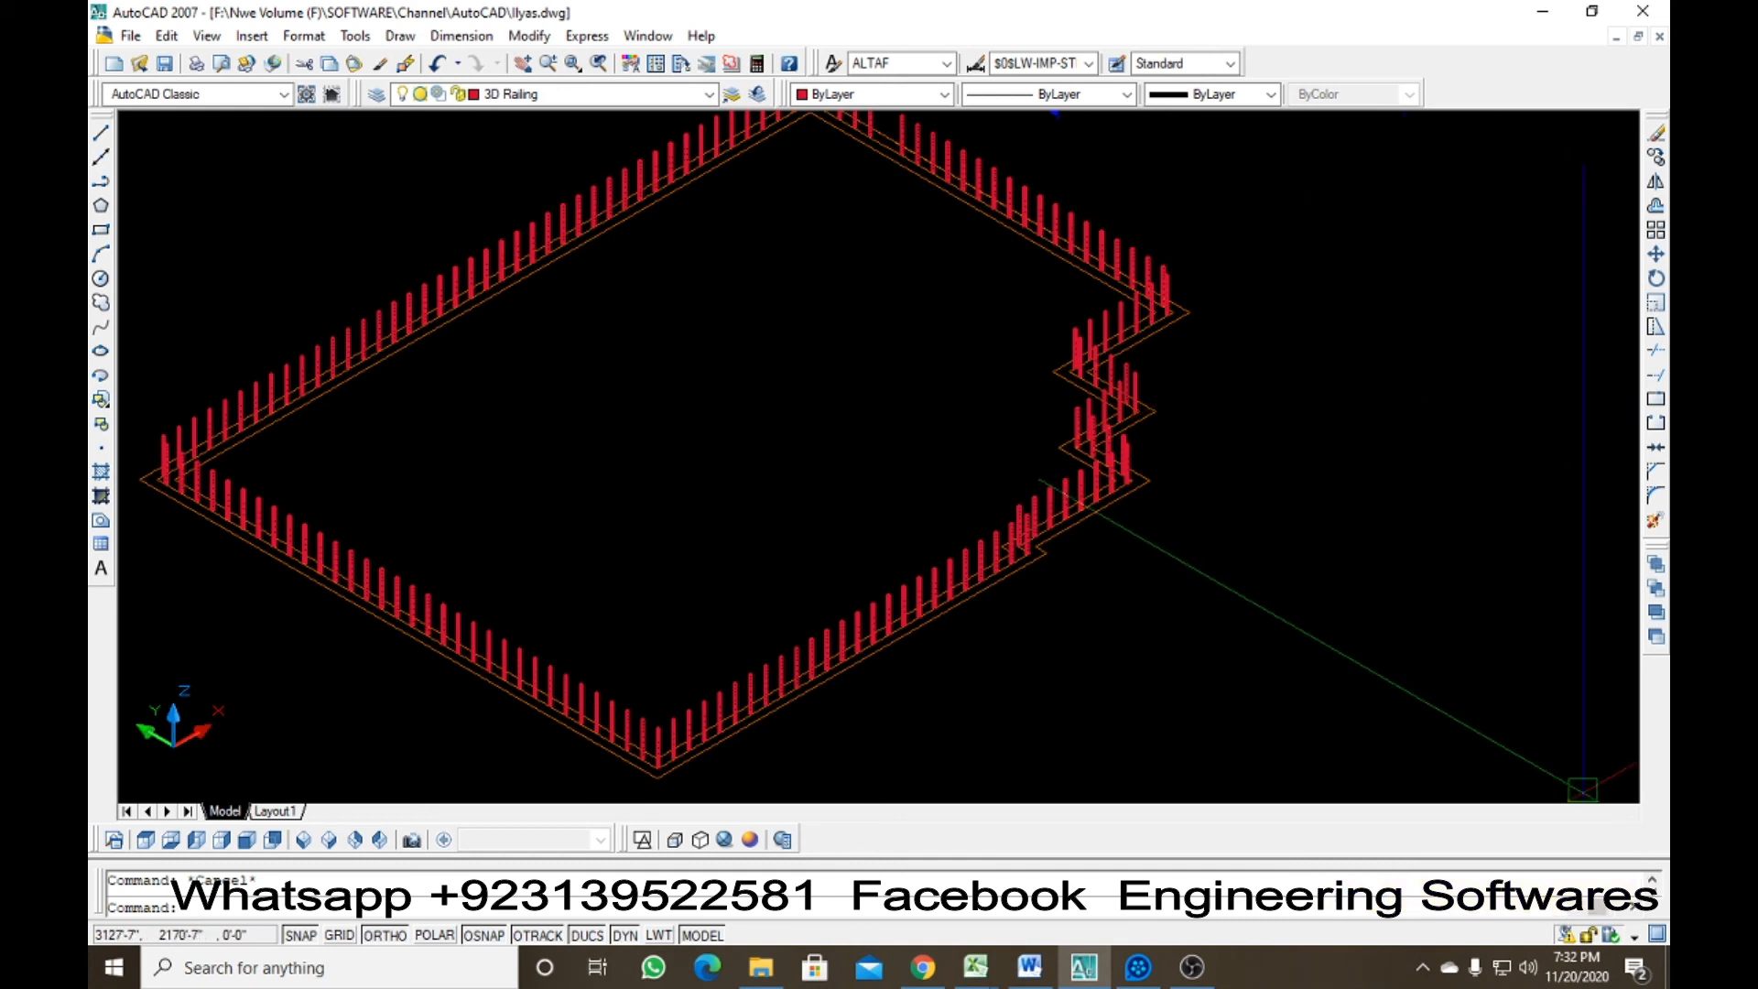
pyautogui.click(400, 36)
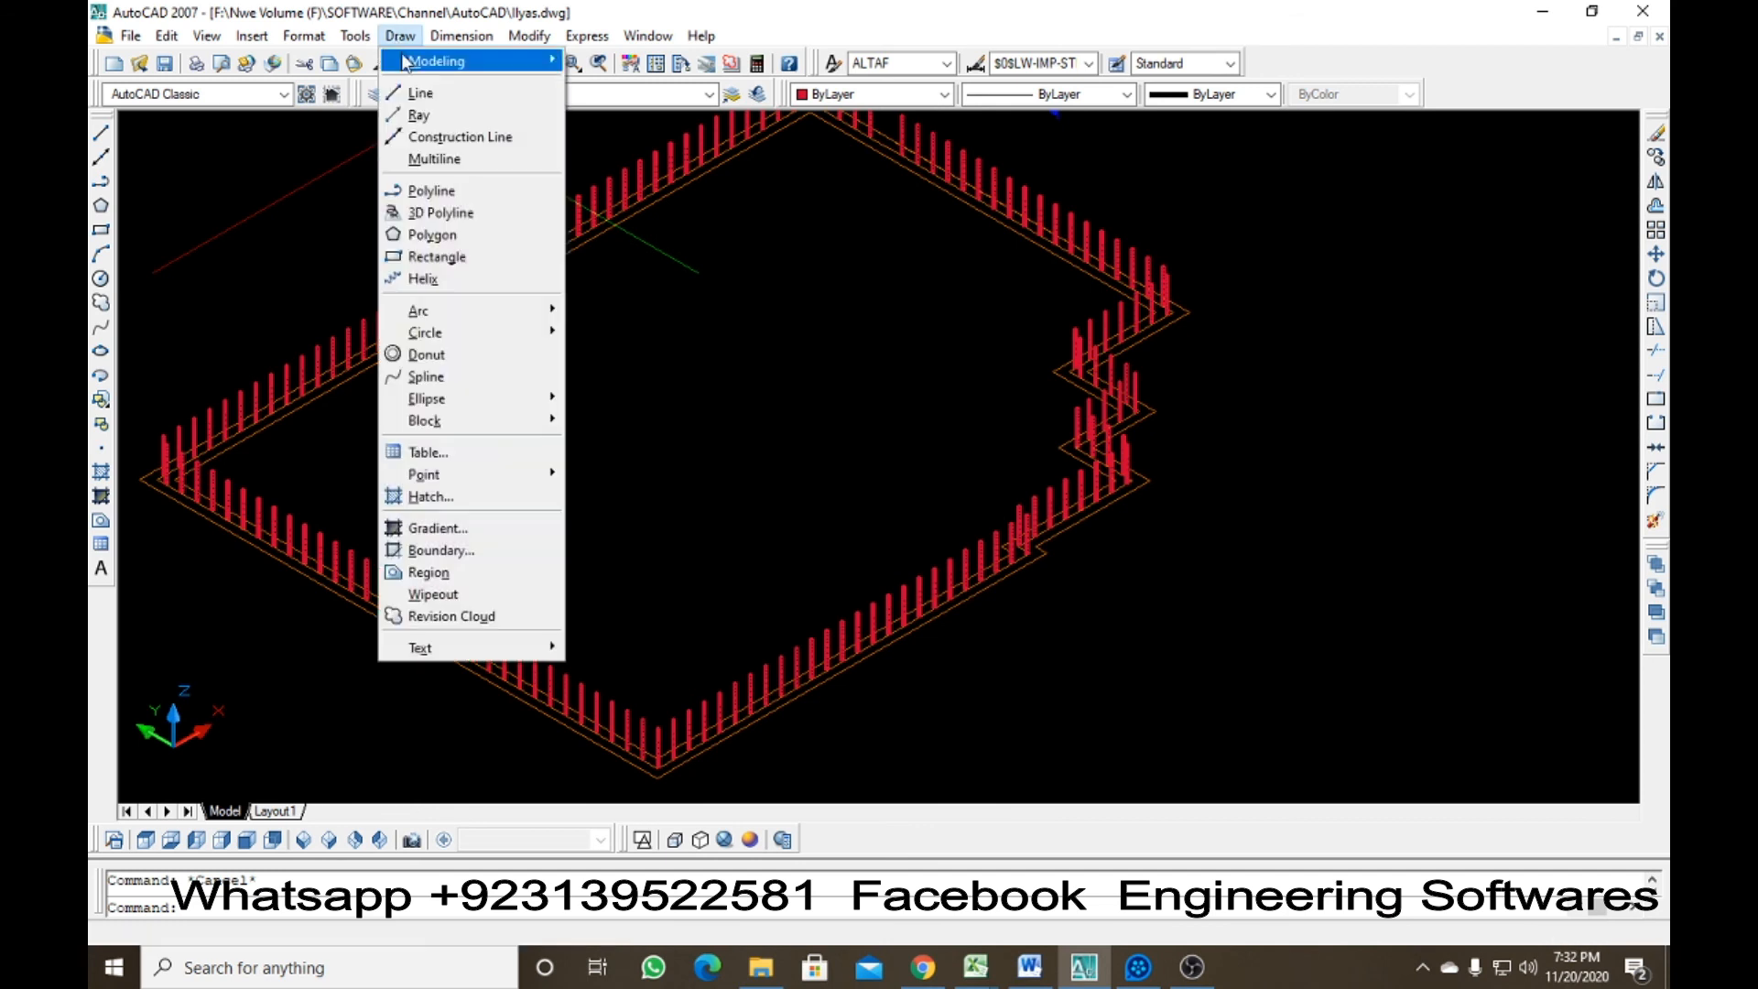
pyautogui.moveTo(526, 475)
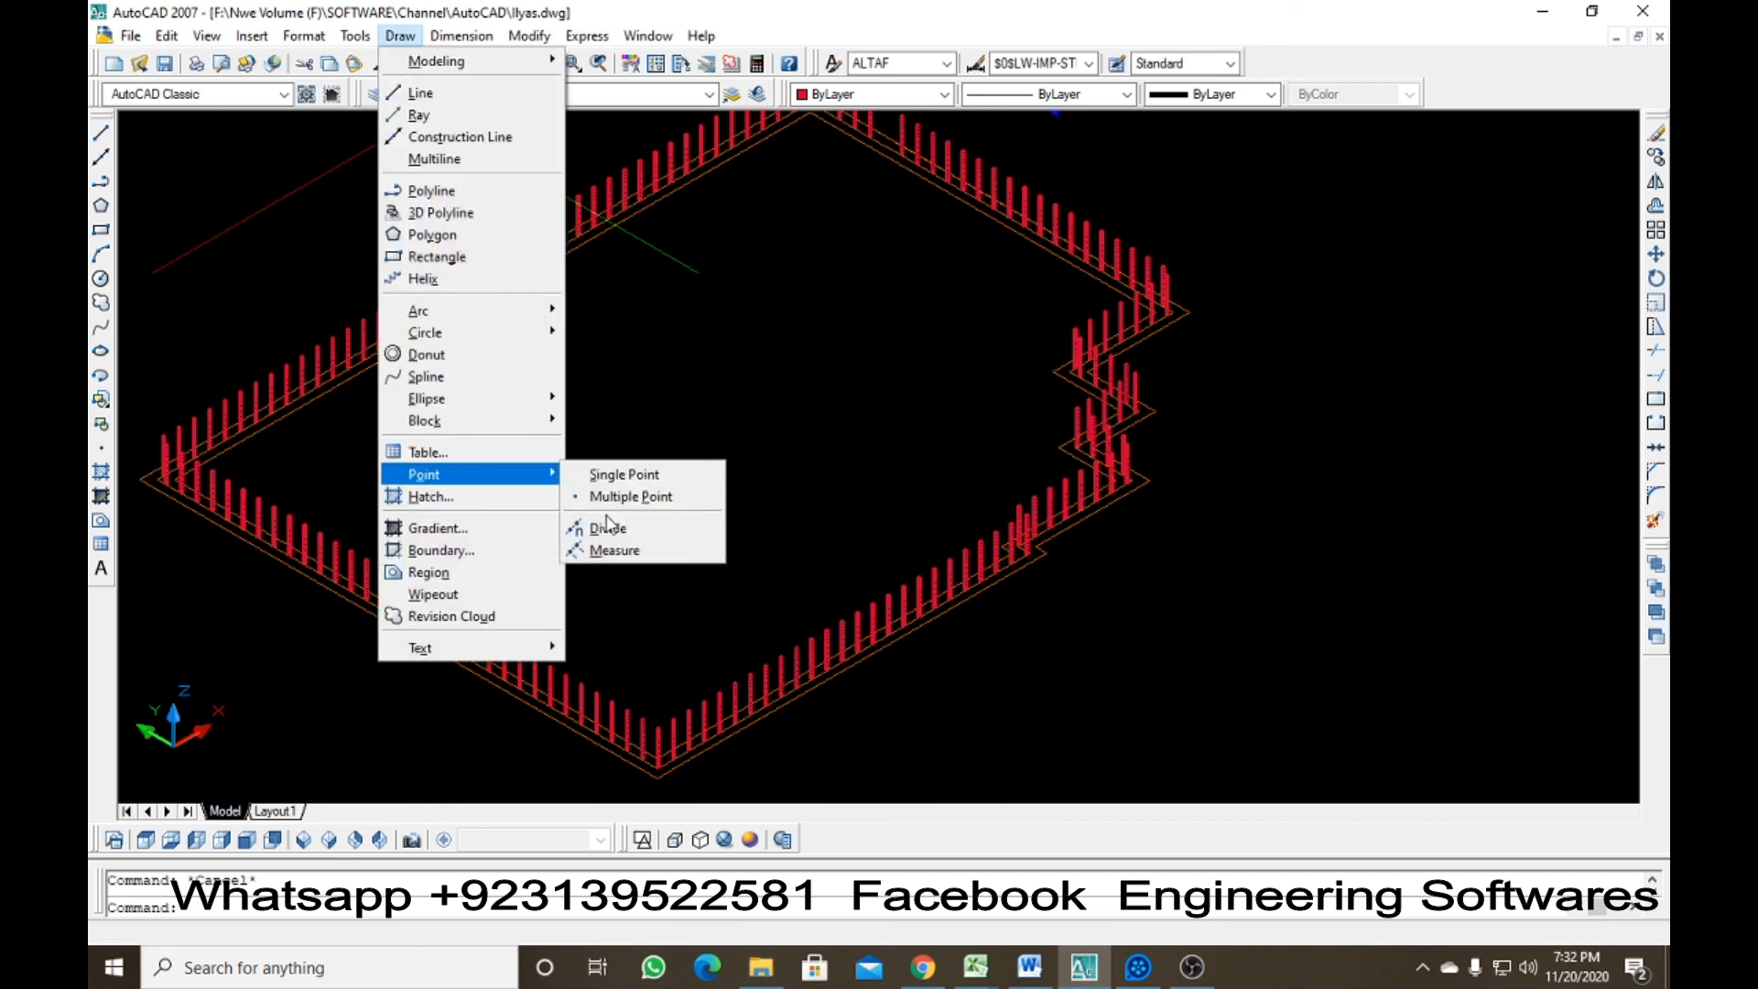
pyautogui.click(799, 413)
pyautogui.press('Escape')
pyautogui.press('Escape')
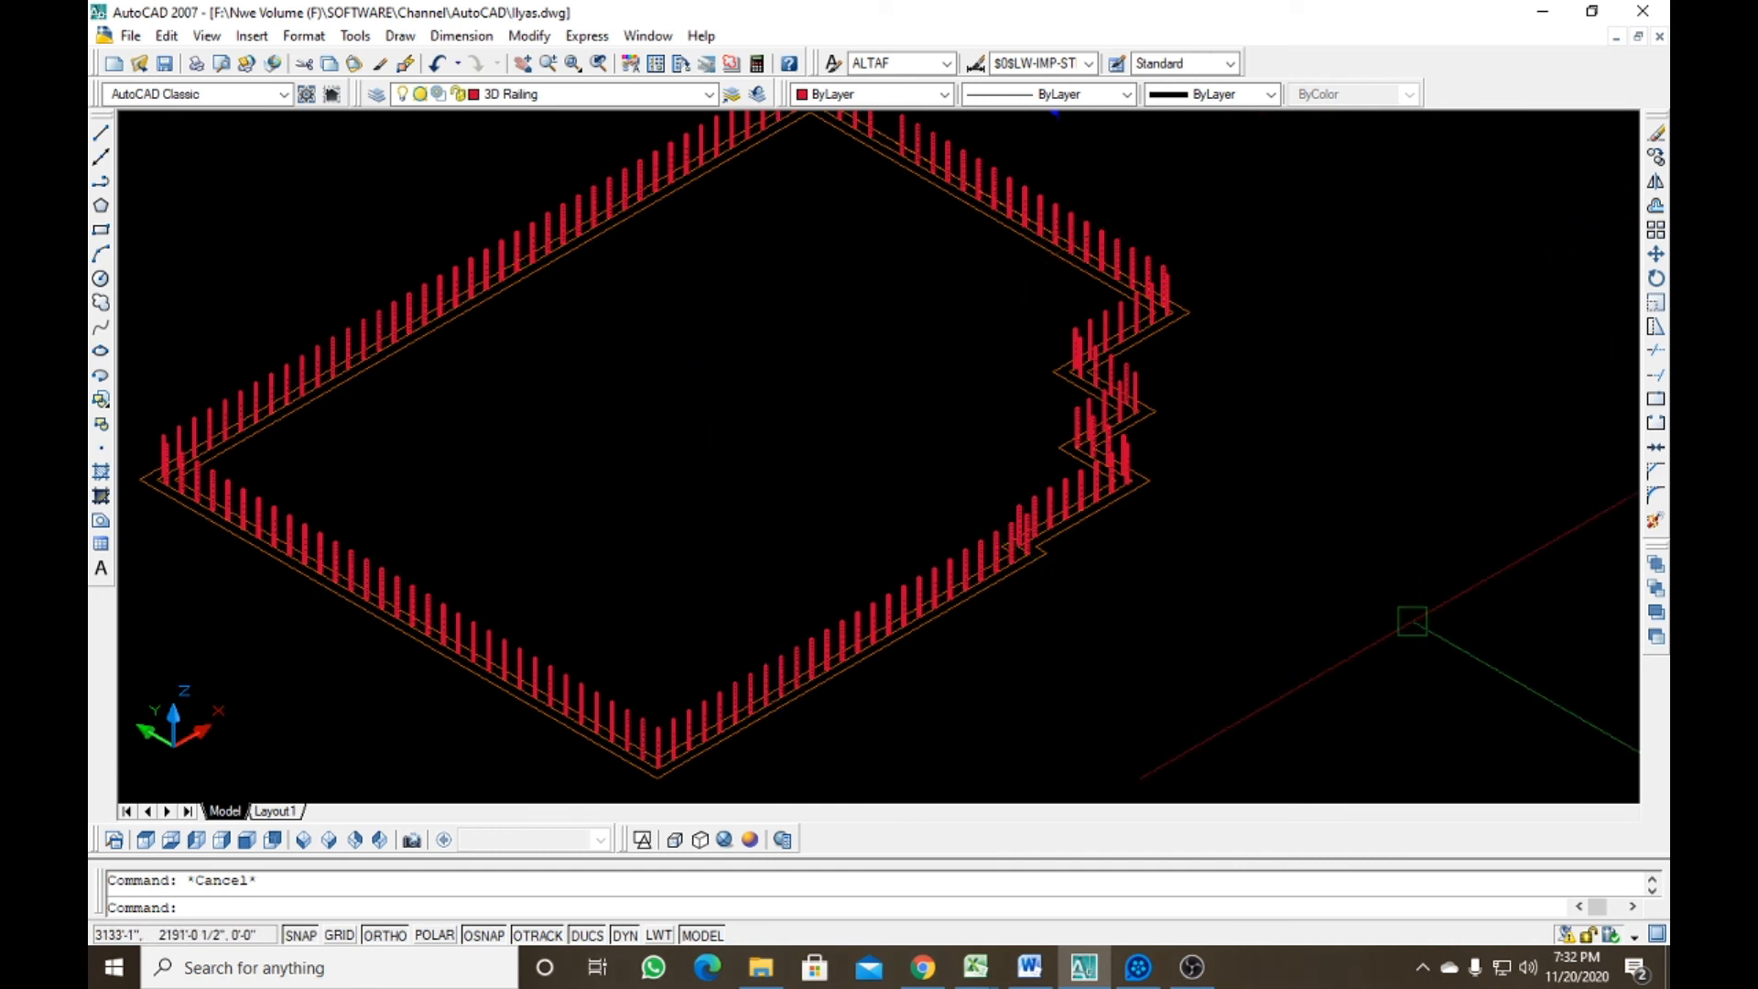
pyautogui.click(1188, 976)
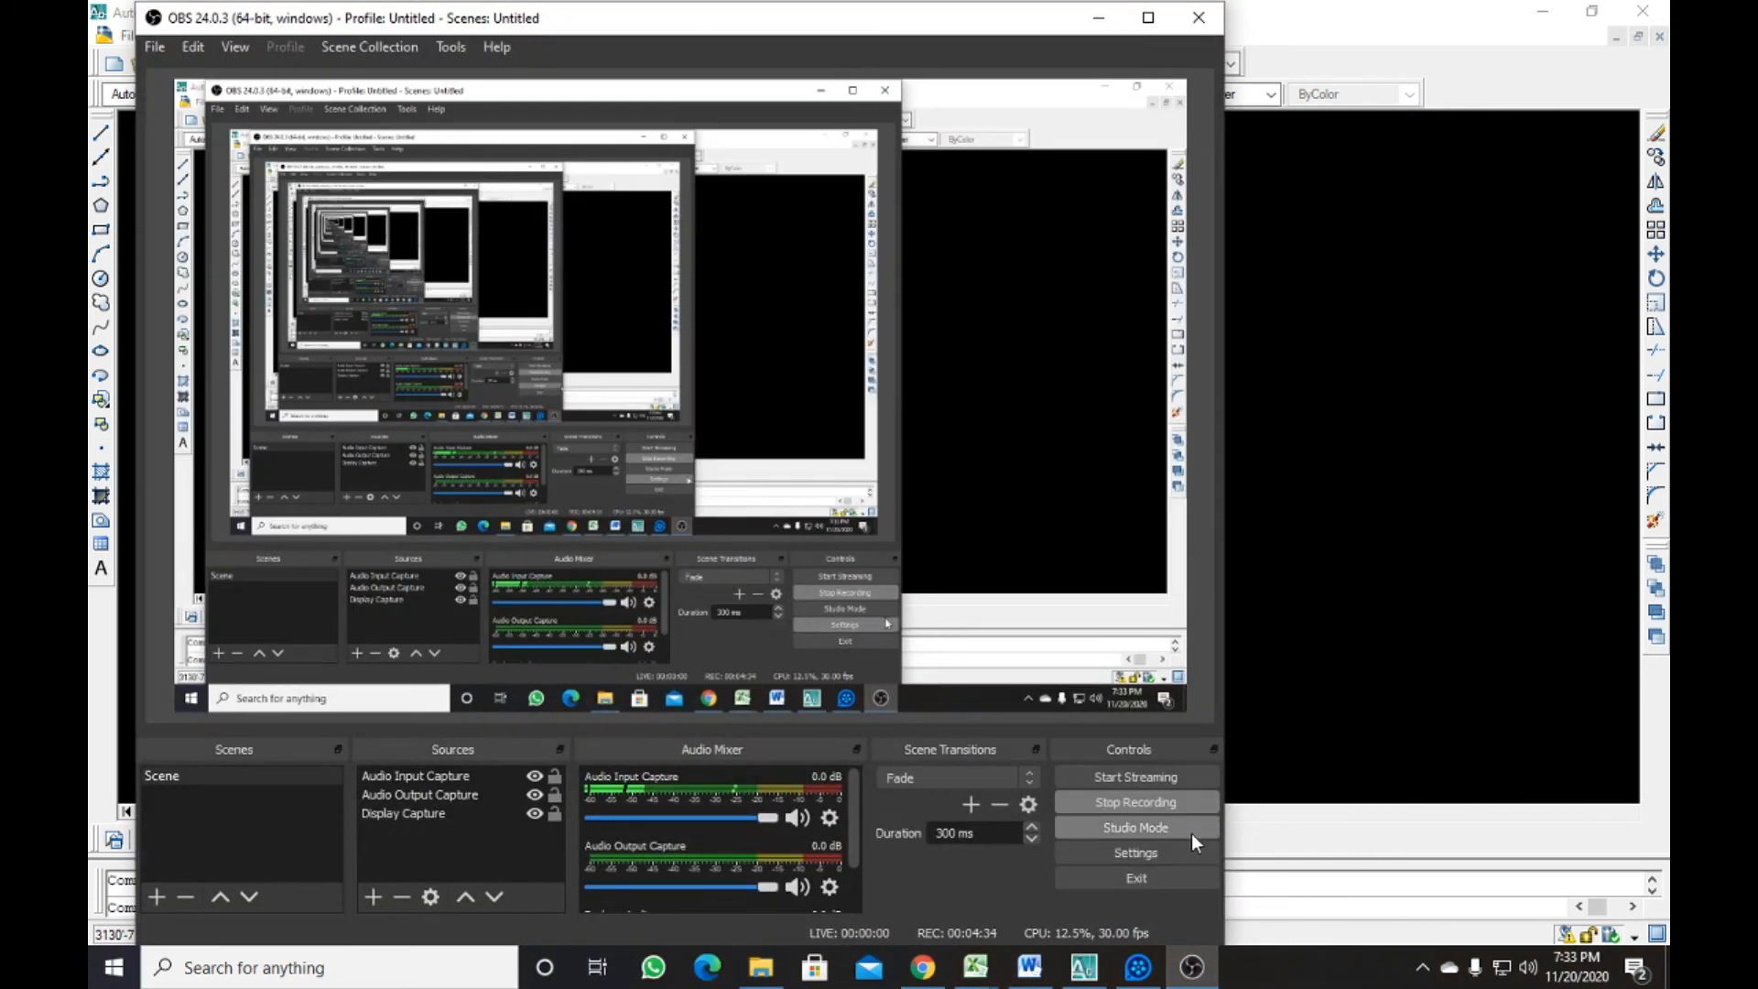